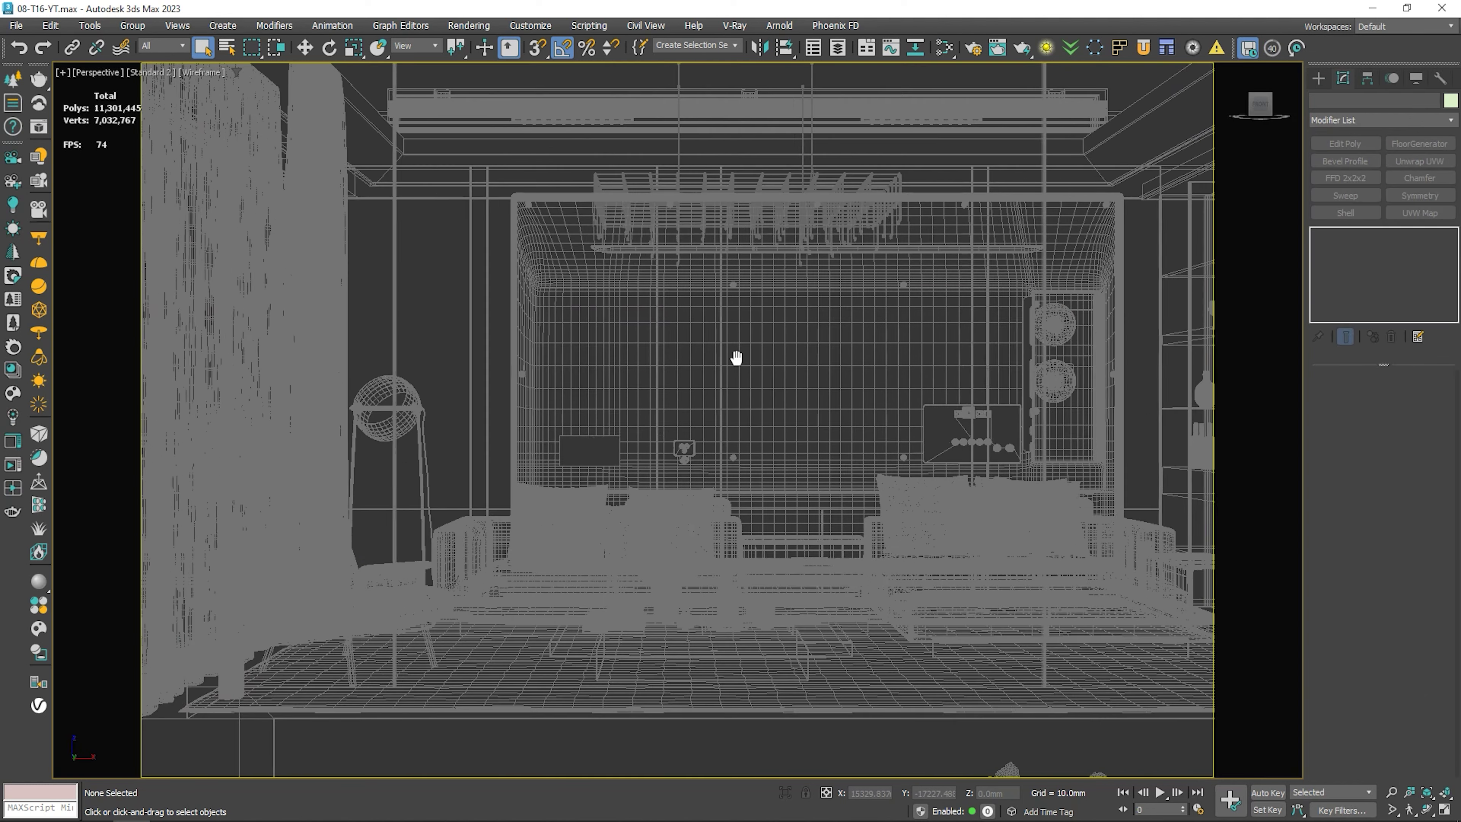
Create a VRay camera from the current view and enable its clipping.
click(39, 215)
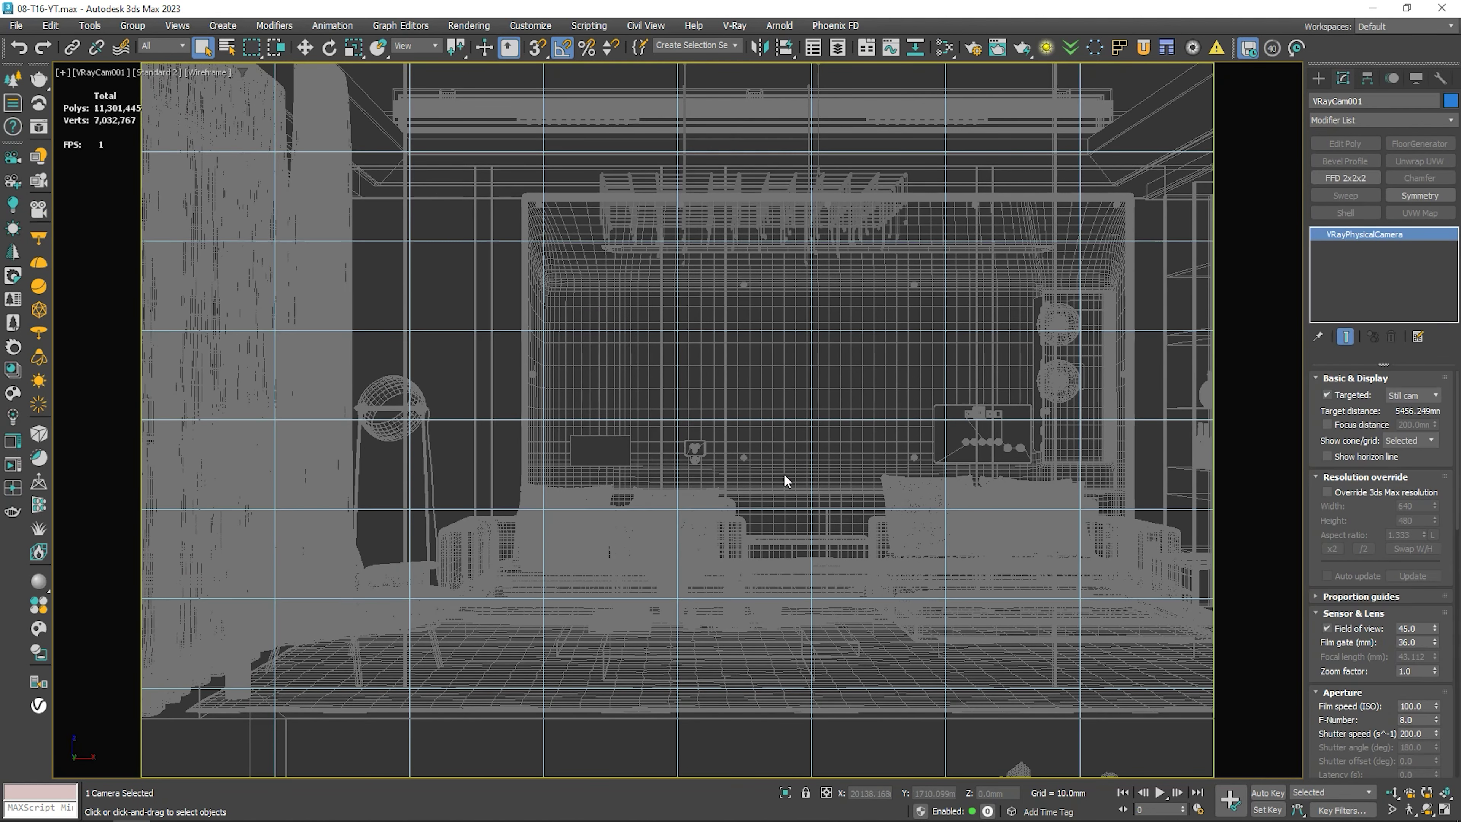
scroll(1366, 482, down, 10)
scroll(1366, 482, down, 1)
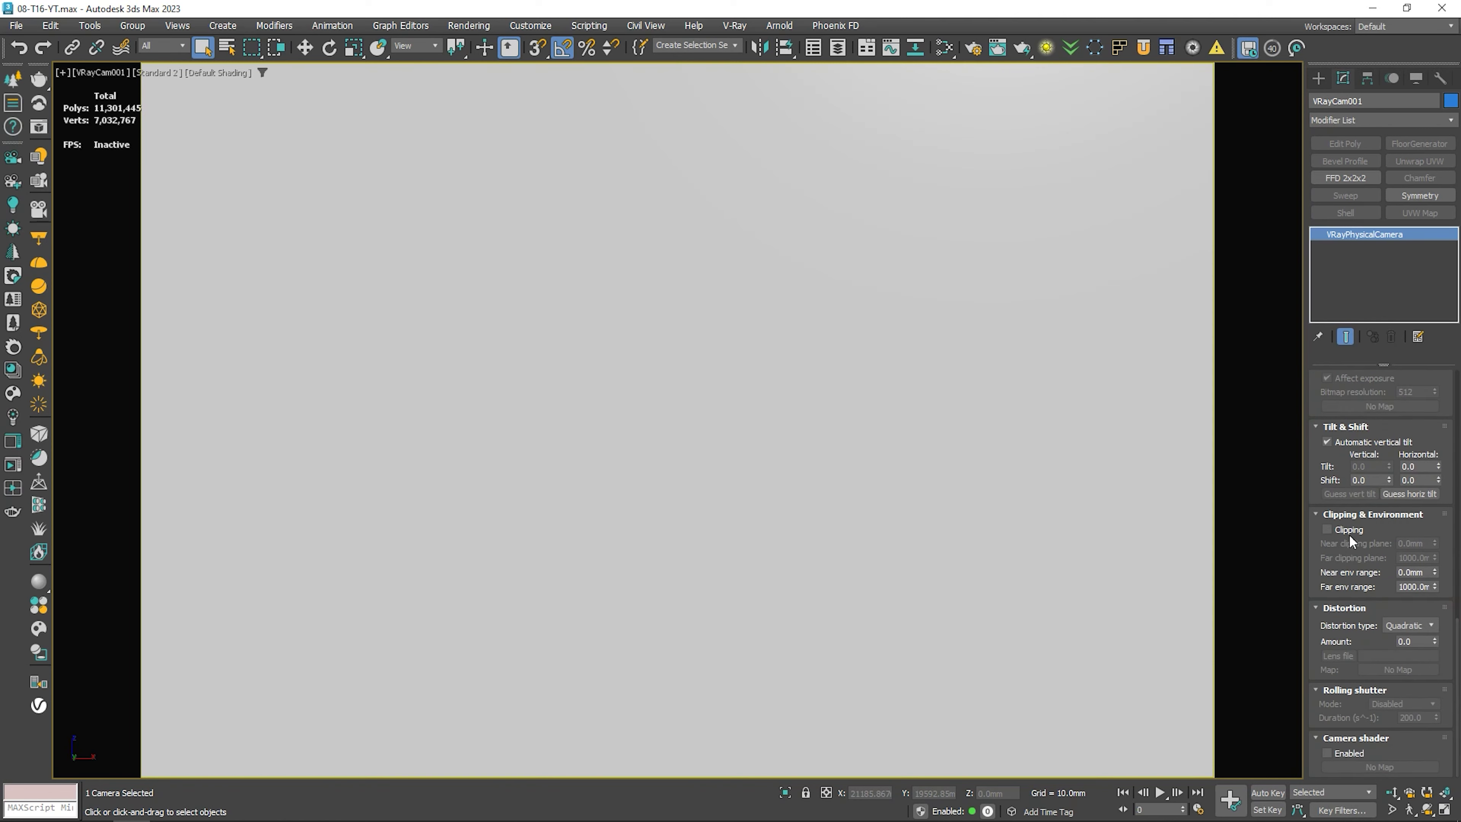
click(1327, 530)
mouse_move(1434, 558)
mouse_down()
mouse_move(1434, 517)
mouse_move(1448, 532)
mouse_up()
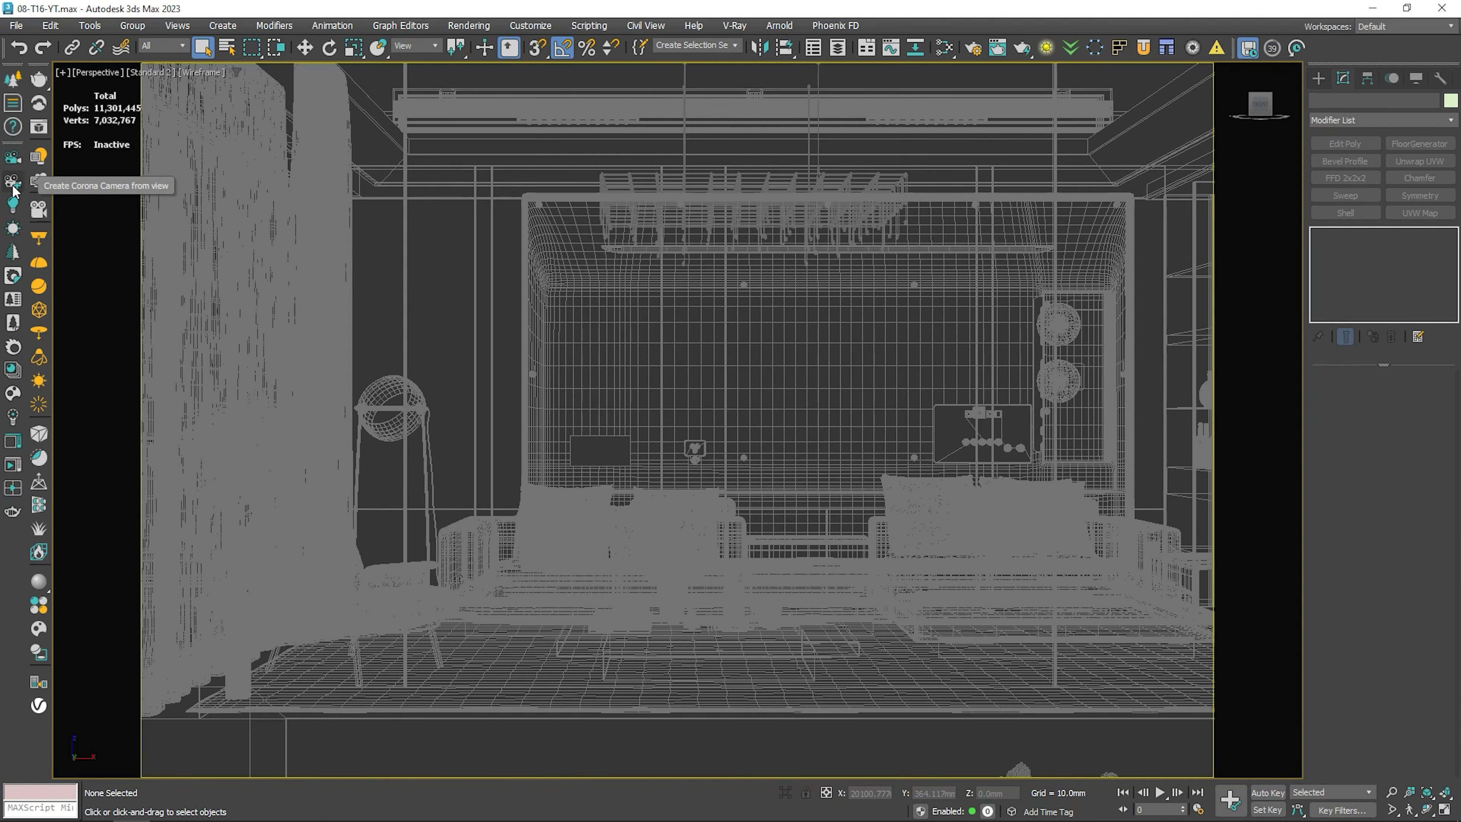
Create a Corona camera from the view, then pan the Perspective view to the dining area.
click(12, 185)
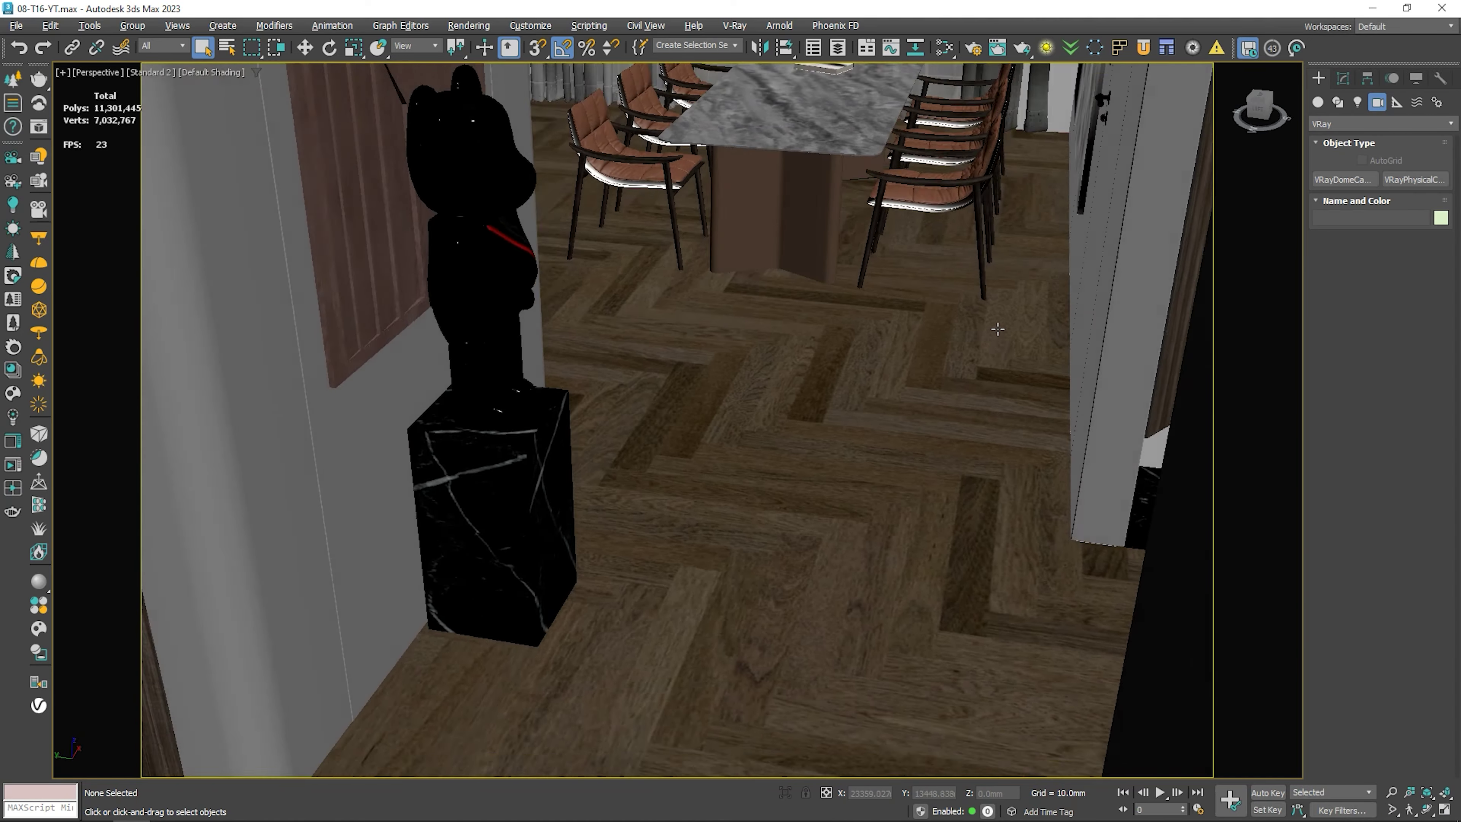
middle_drag(857, 598, 849, 455)
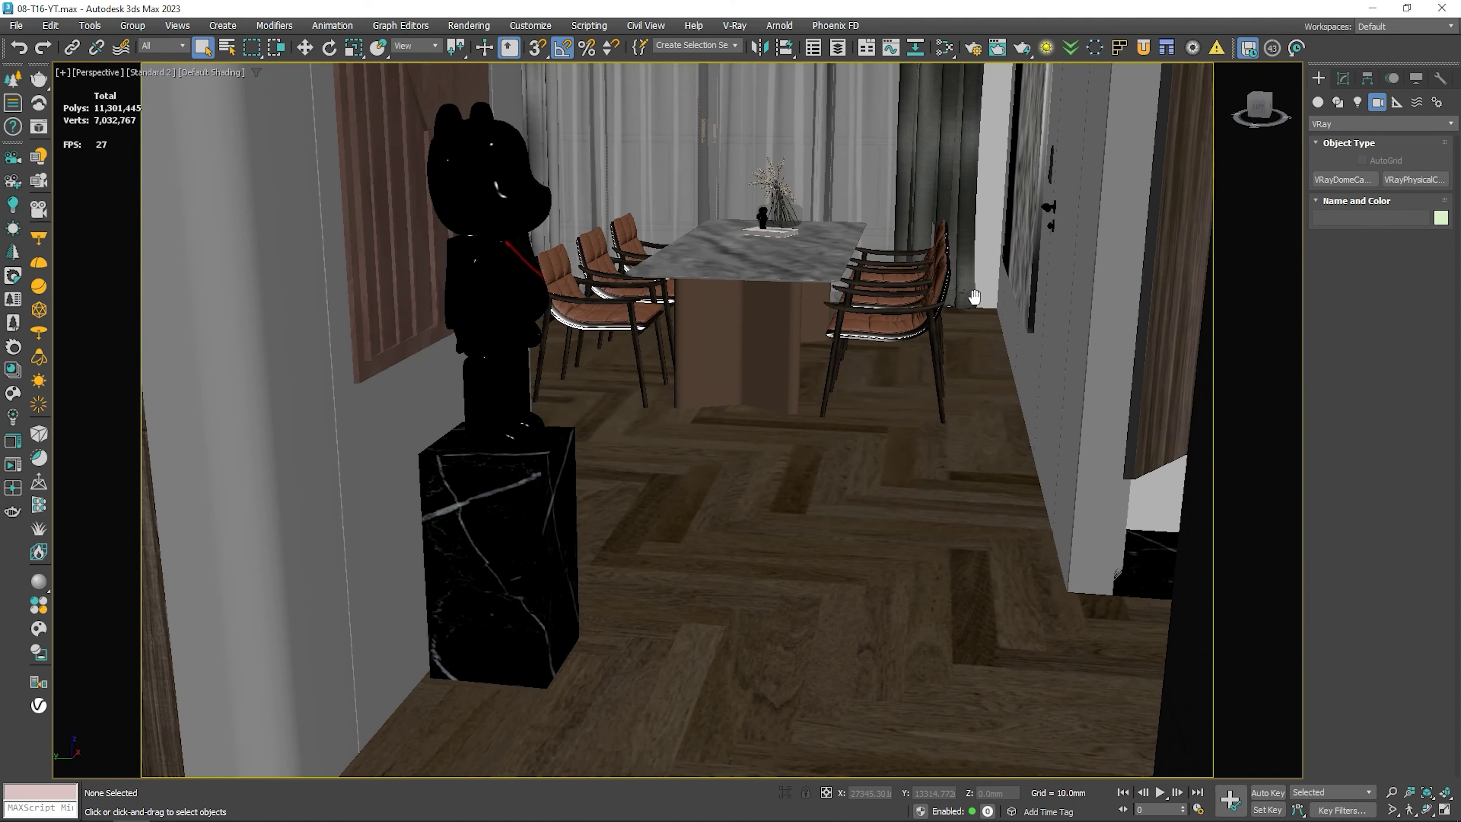
Create VRayPhysicalCamera VRayCam001 from the current view, facing the dining table.
scroll(840, 443, down, 2)
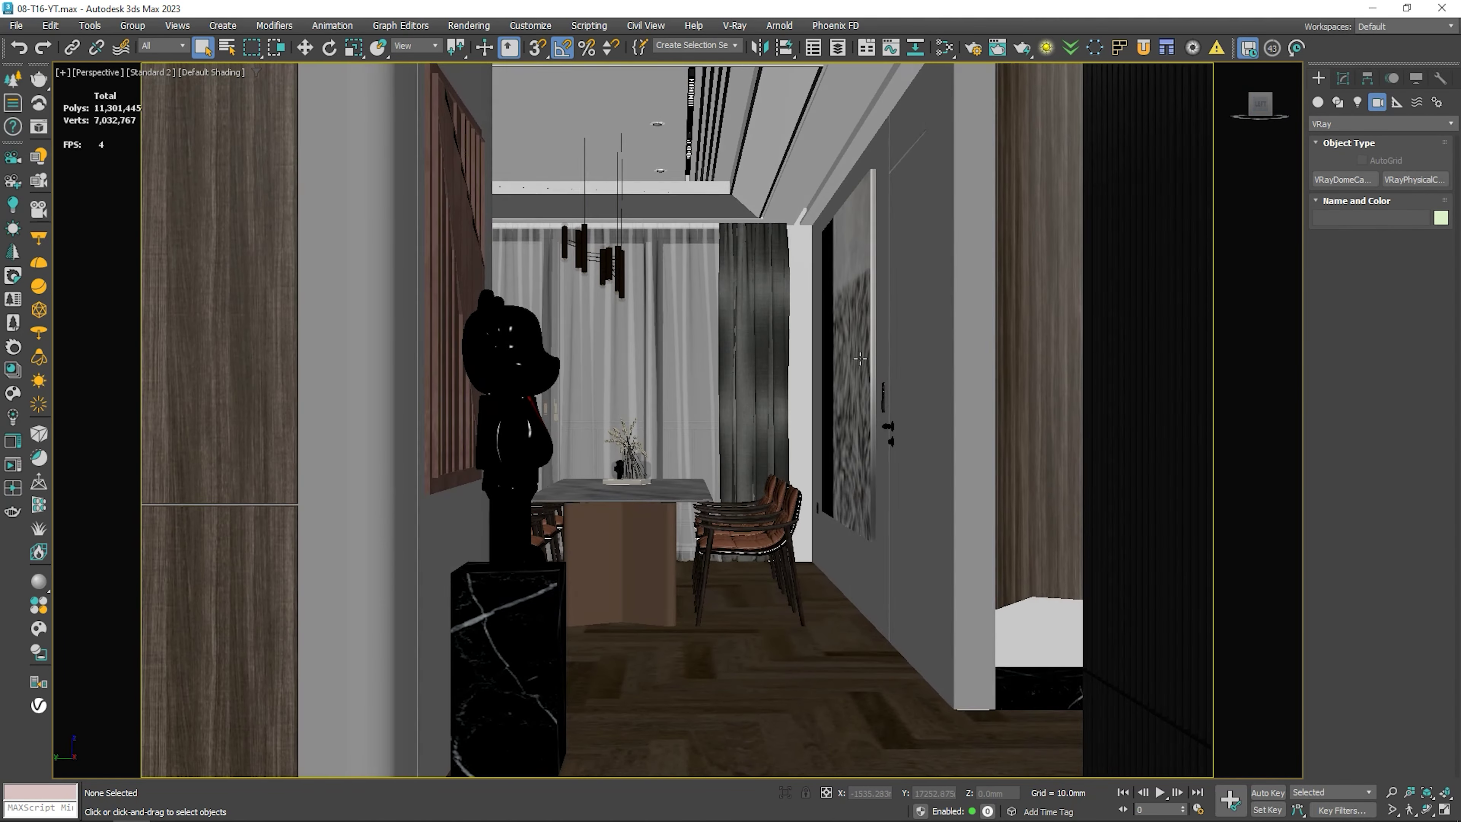
click(1408, 181)
click(799, 540)
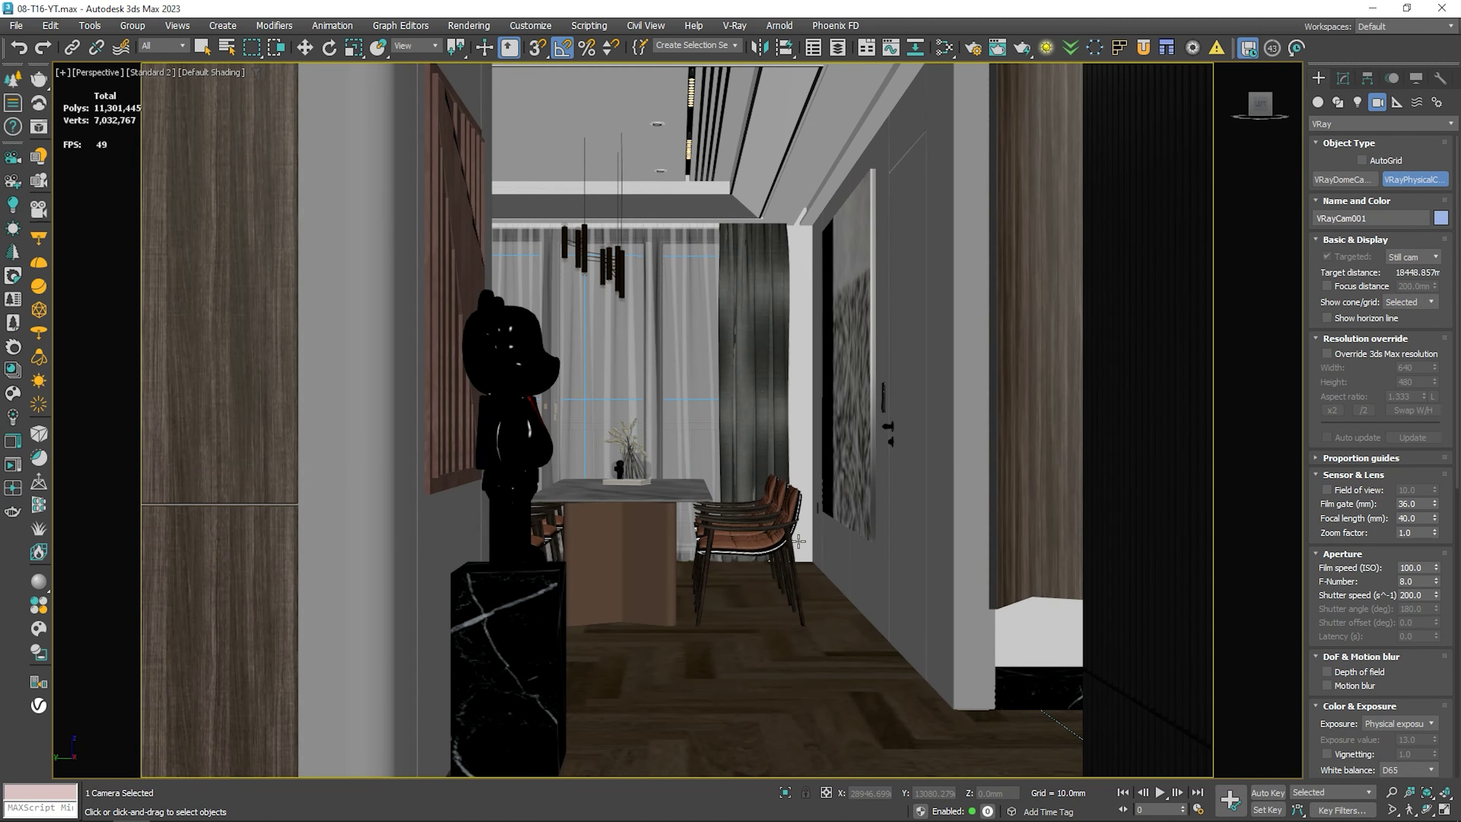
right_click(799, 541)
Orbit to an overhead view of the kitchen and switch the viewport to wireframe.
mouse_move(799, 541)
alt+middle_down()
mouse_move(645, 457)
mouse_move(740, 388)
alt+middle_up()
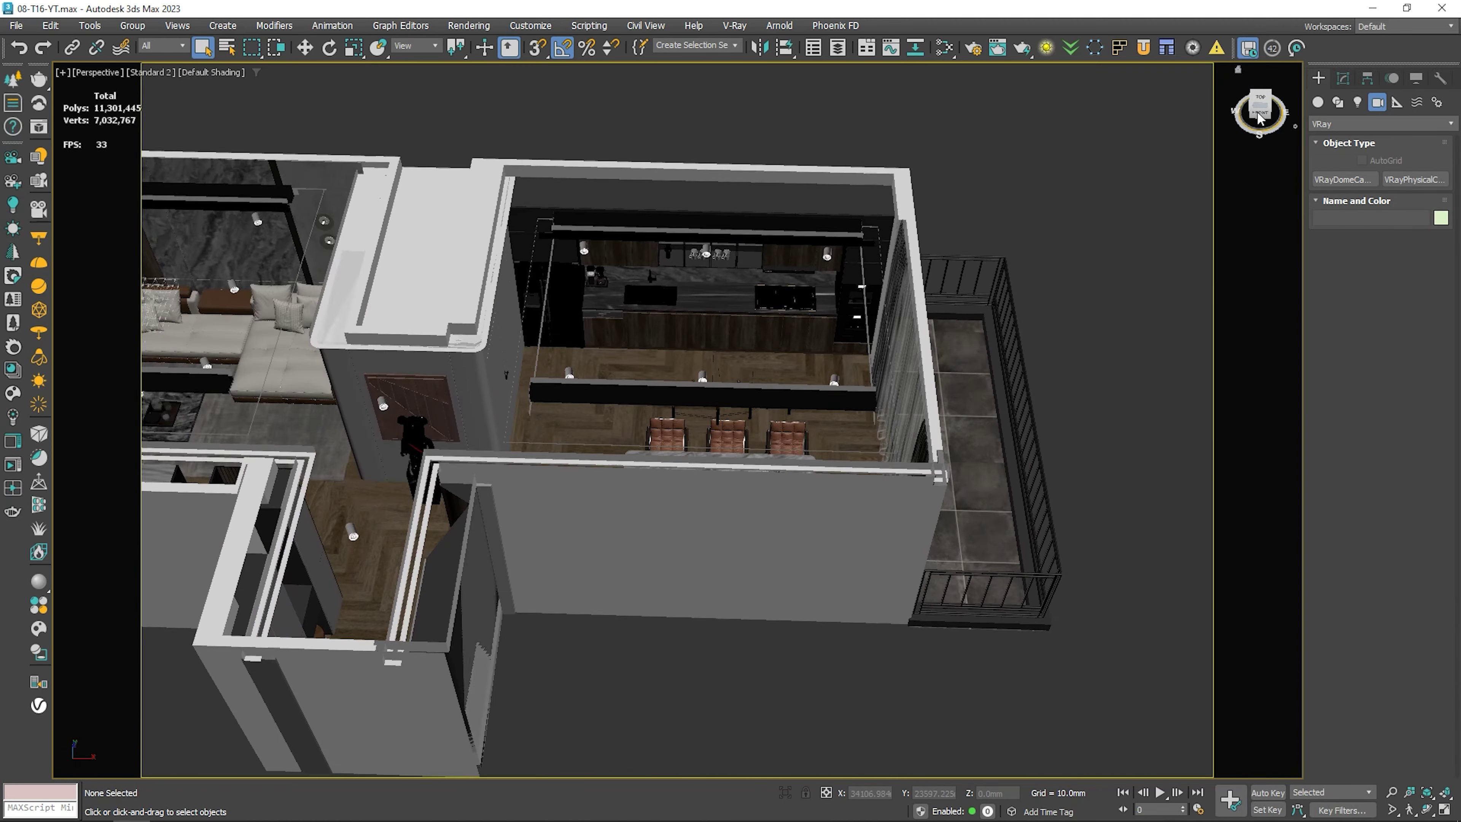
key(F3)
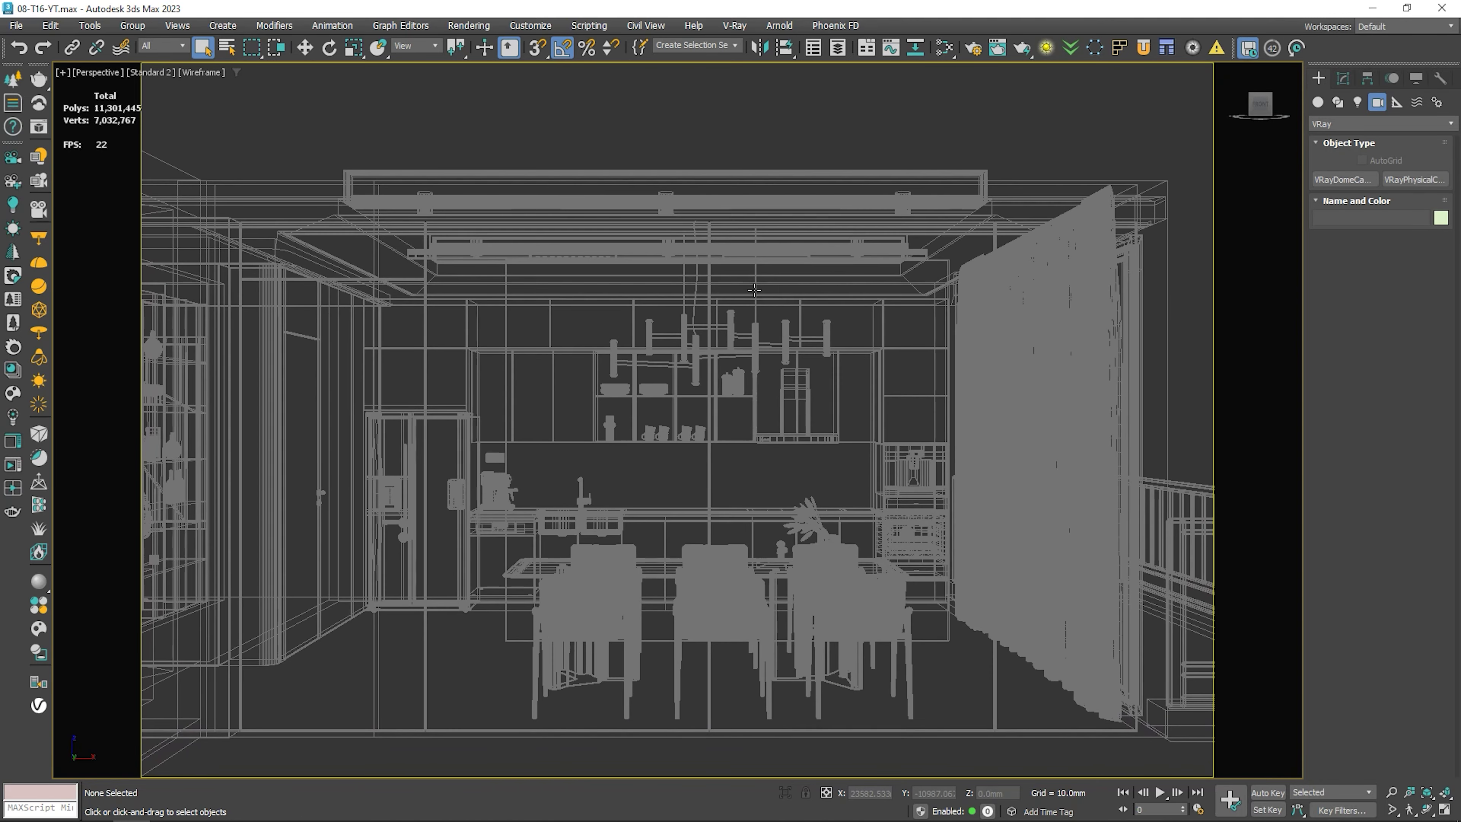
click(1357, 124)
Drag a CoronaCam into the viewport and exit camera creation.
click(1414, 198)
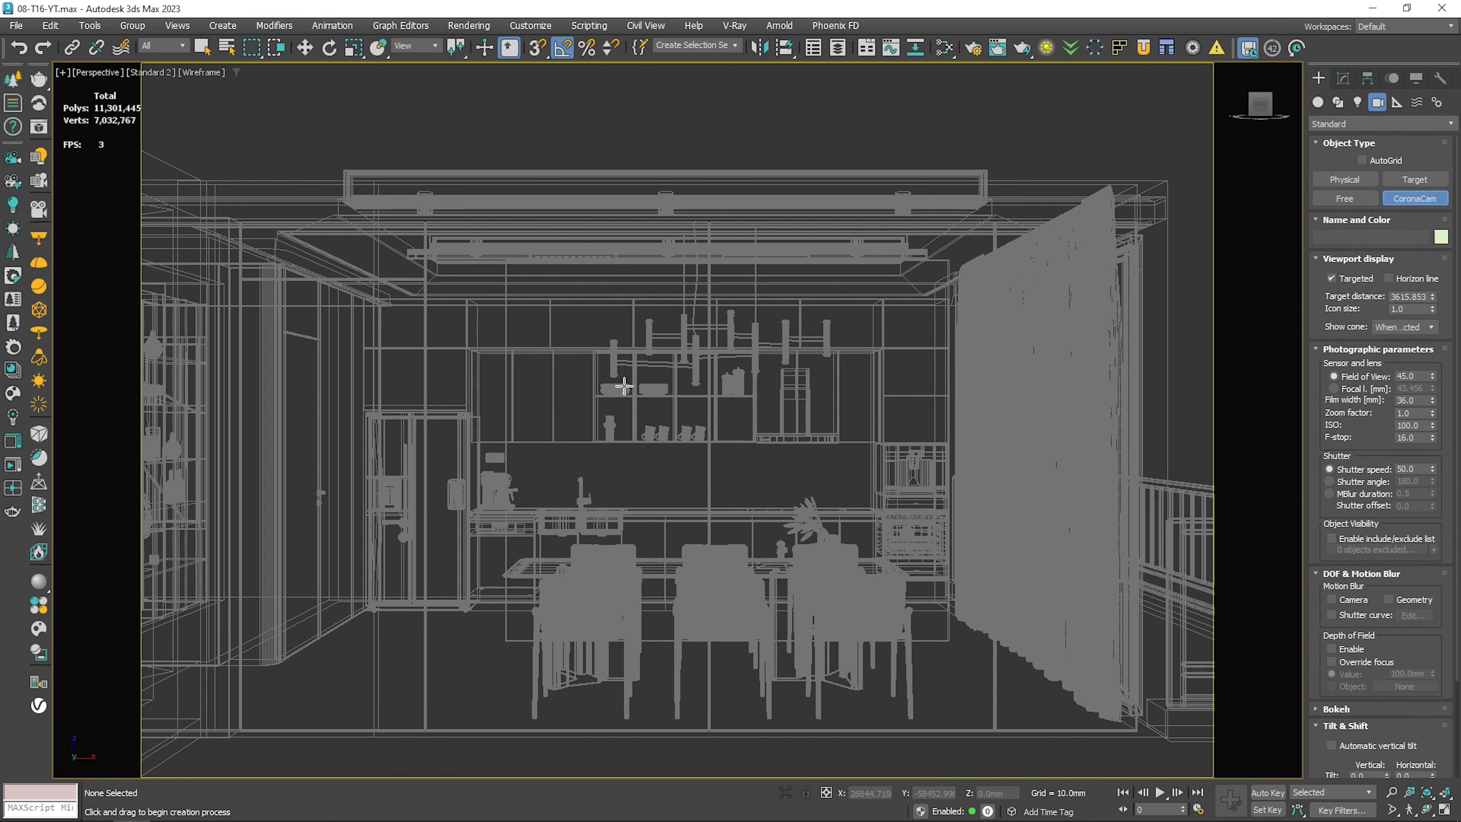
drag(847, 532, 865, 541)
right_click(865, 540)
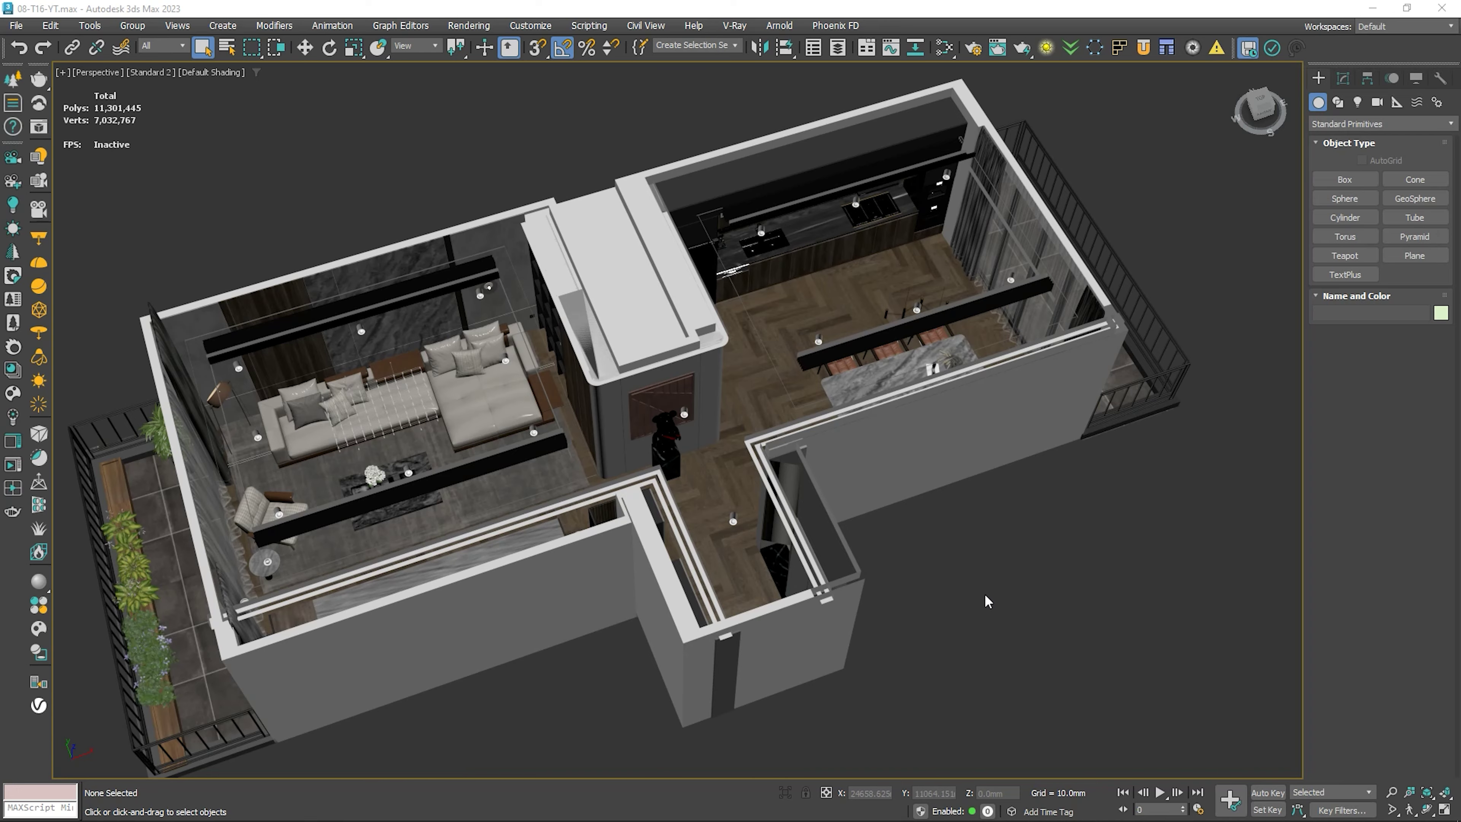
Tilt the Perspective view downward and switch to the Top viewport floor plan.
mouse_move(978, 597)
alt+middle_down()
mouse_move(1069, 444)
mouse_move(1220, 407)
mouse_move(1174, 424)
mouse_move(1103, 401)
mouse_move(1027, 406)
alt+middle_up()
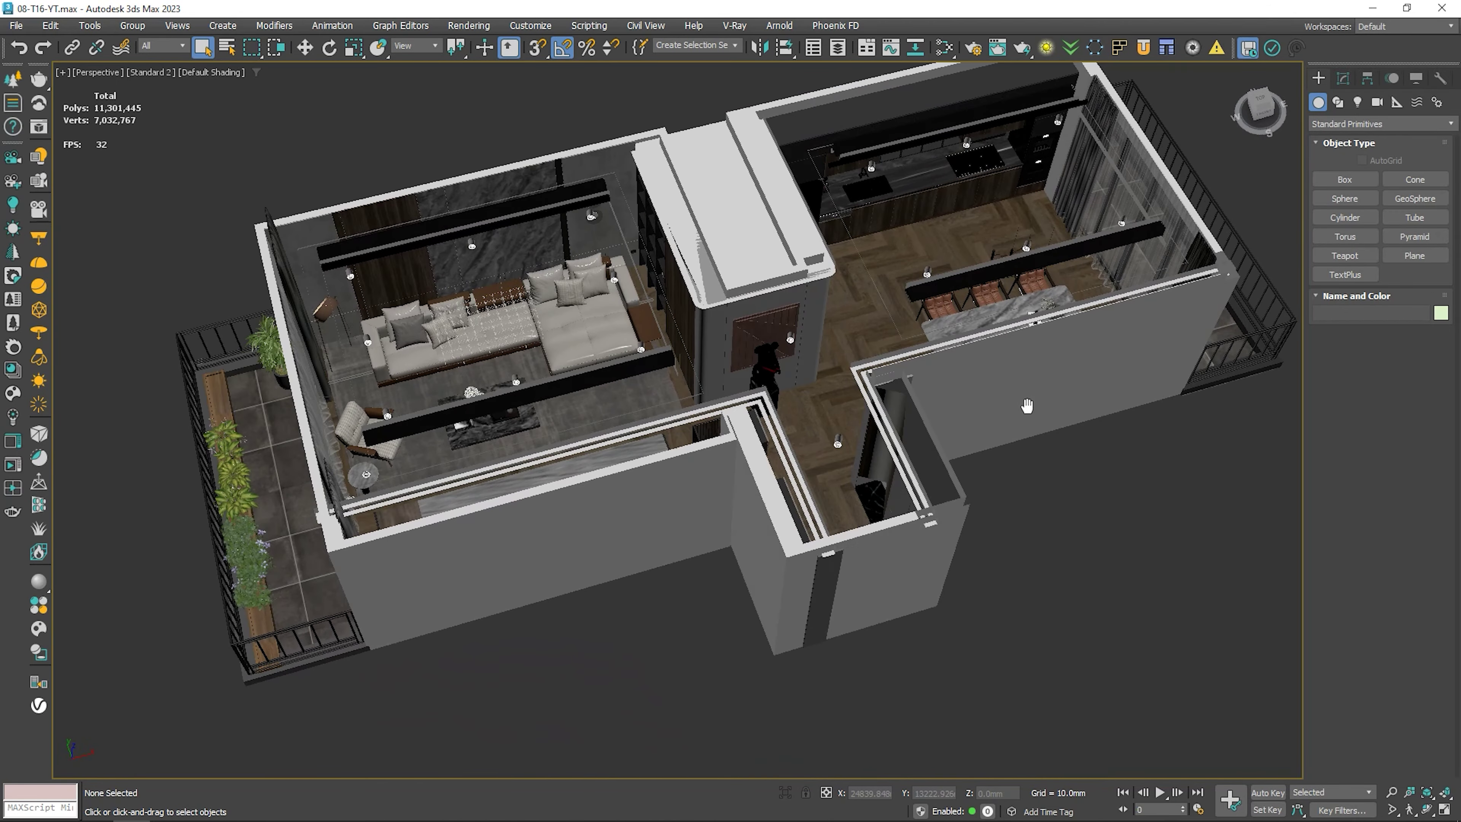
key(t)
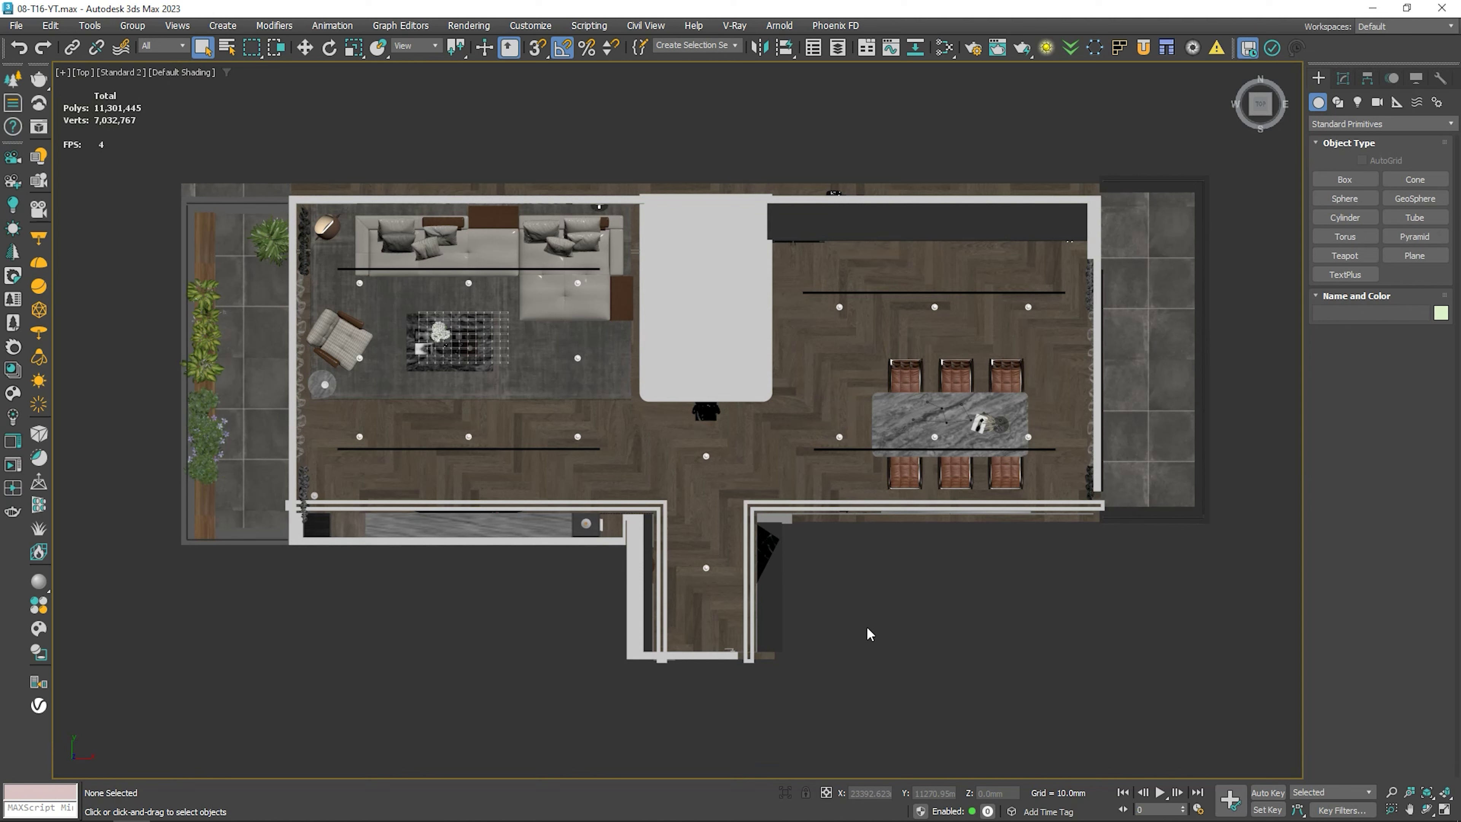
Place a CoronaCam in the top plan aimed into the living room.
click(1377, 103)
click(1414, 198)
drag(624, 452, 426, 351)
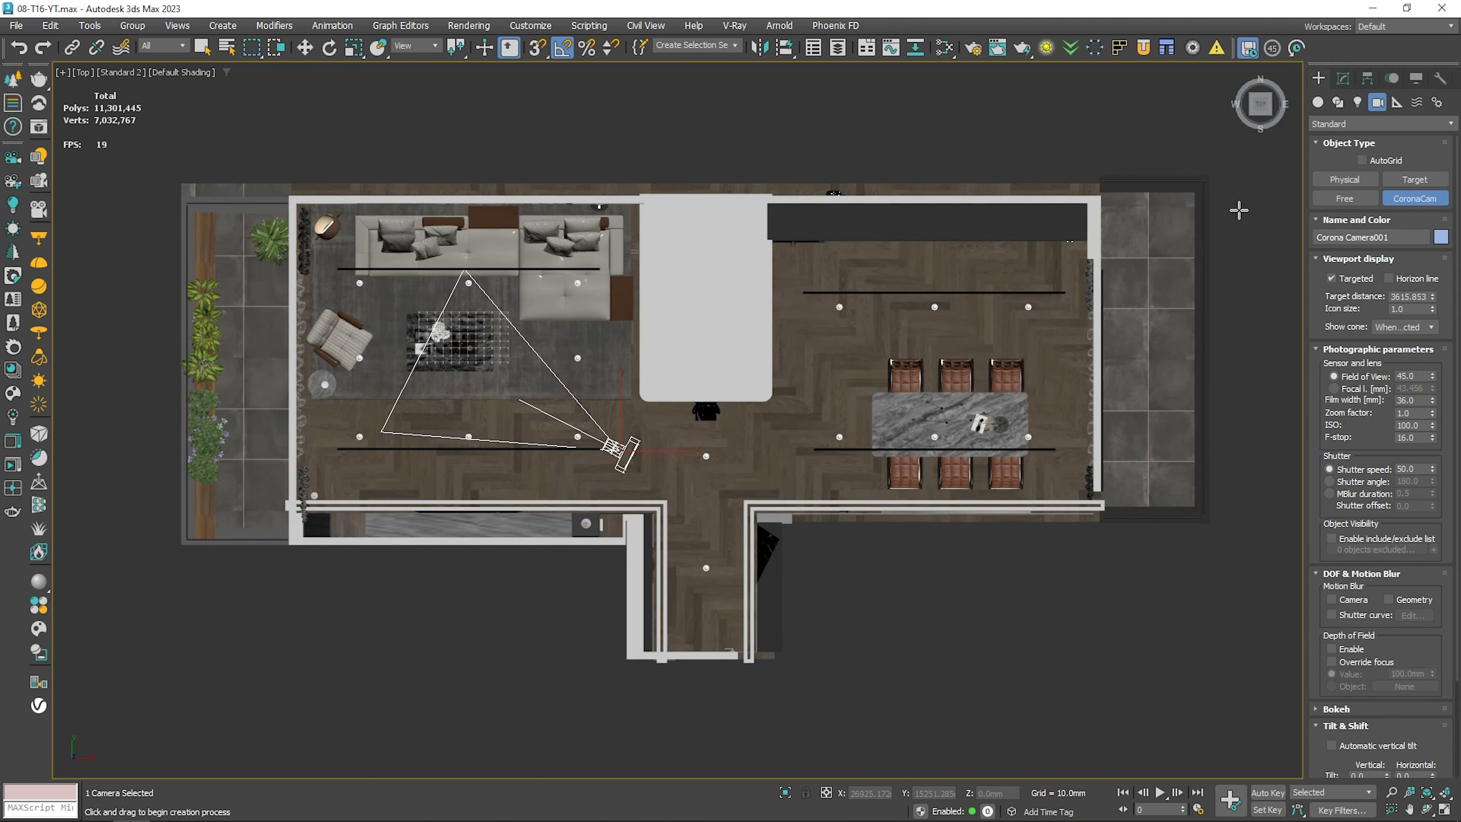
Switch to VRay camera types and place a VRayPhysicalCamera aimed at the dining table.
click(1340, 123)
click(1323, 153)
click(1414, 178)
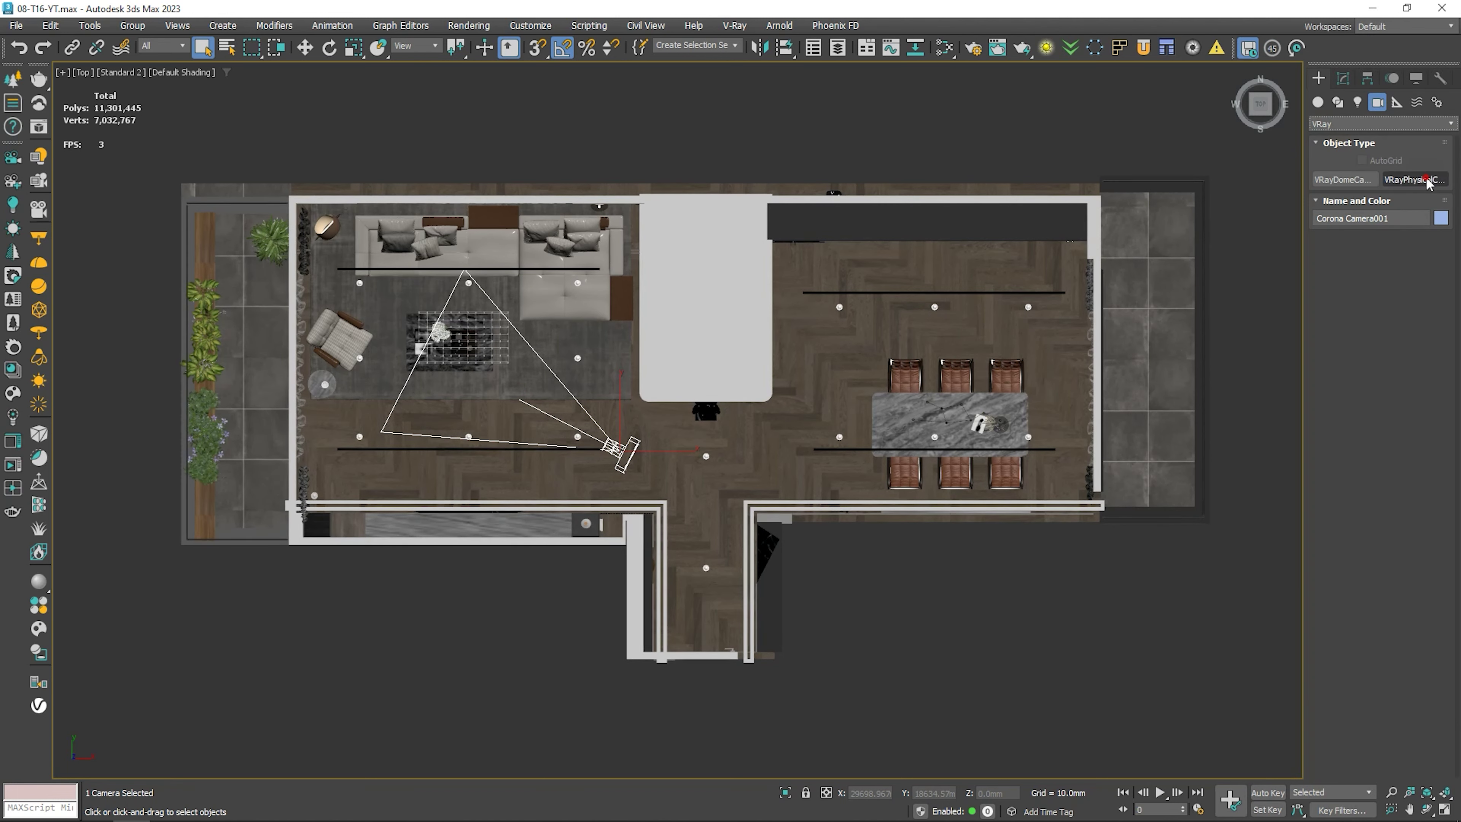
drag(707, 469, 988, 368)
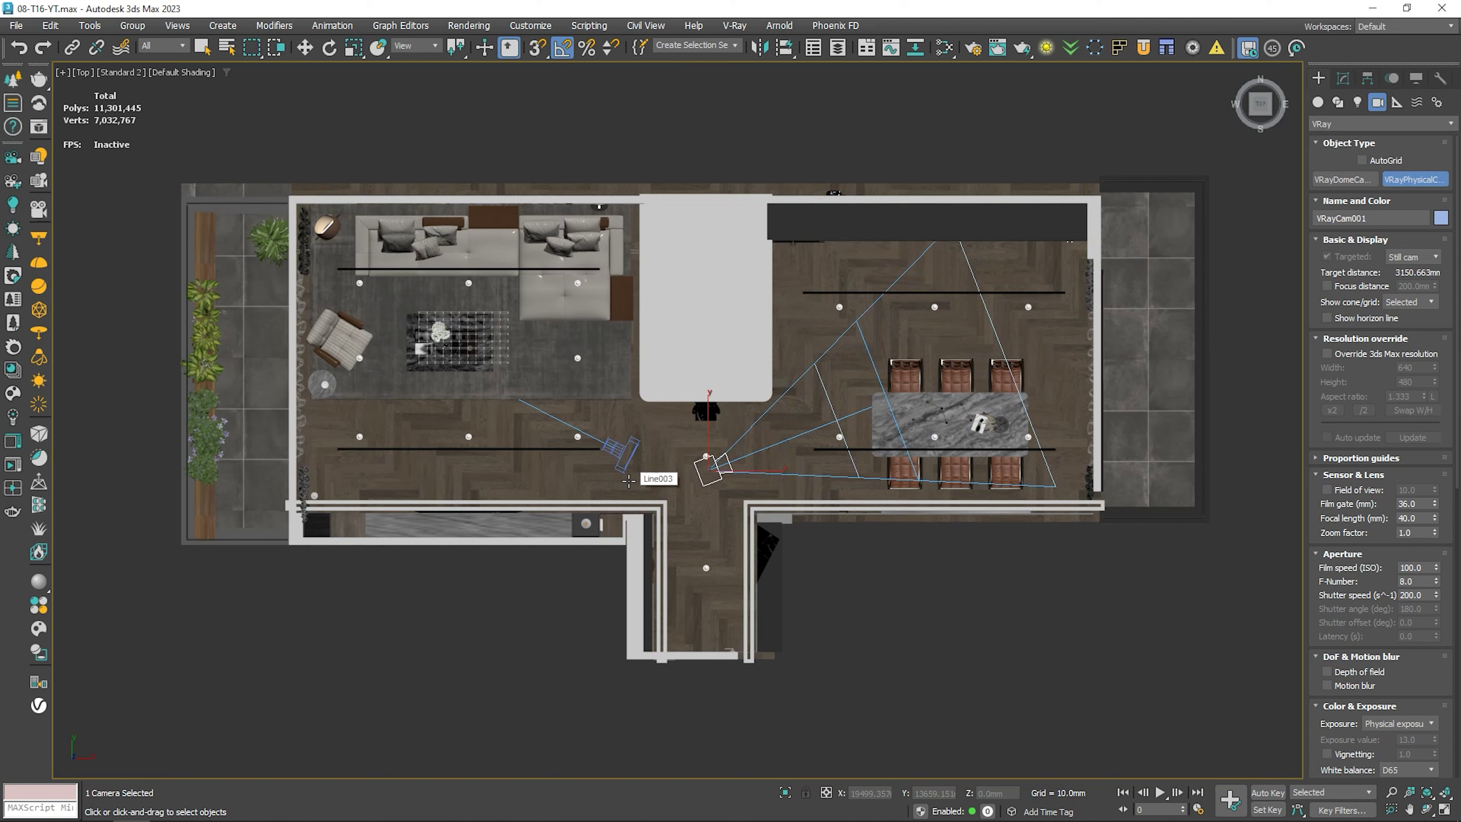
Look through VRayCam001 and lower its framing toward the floor.
key(c)
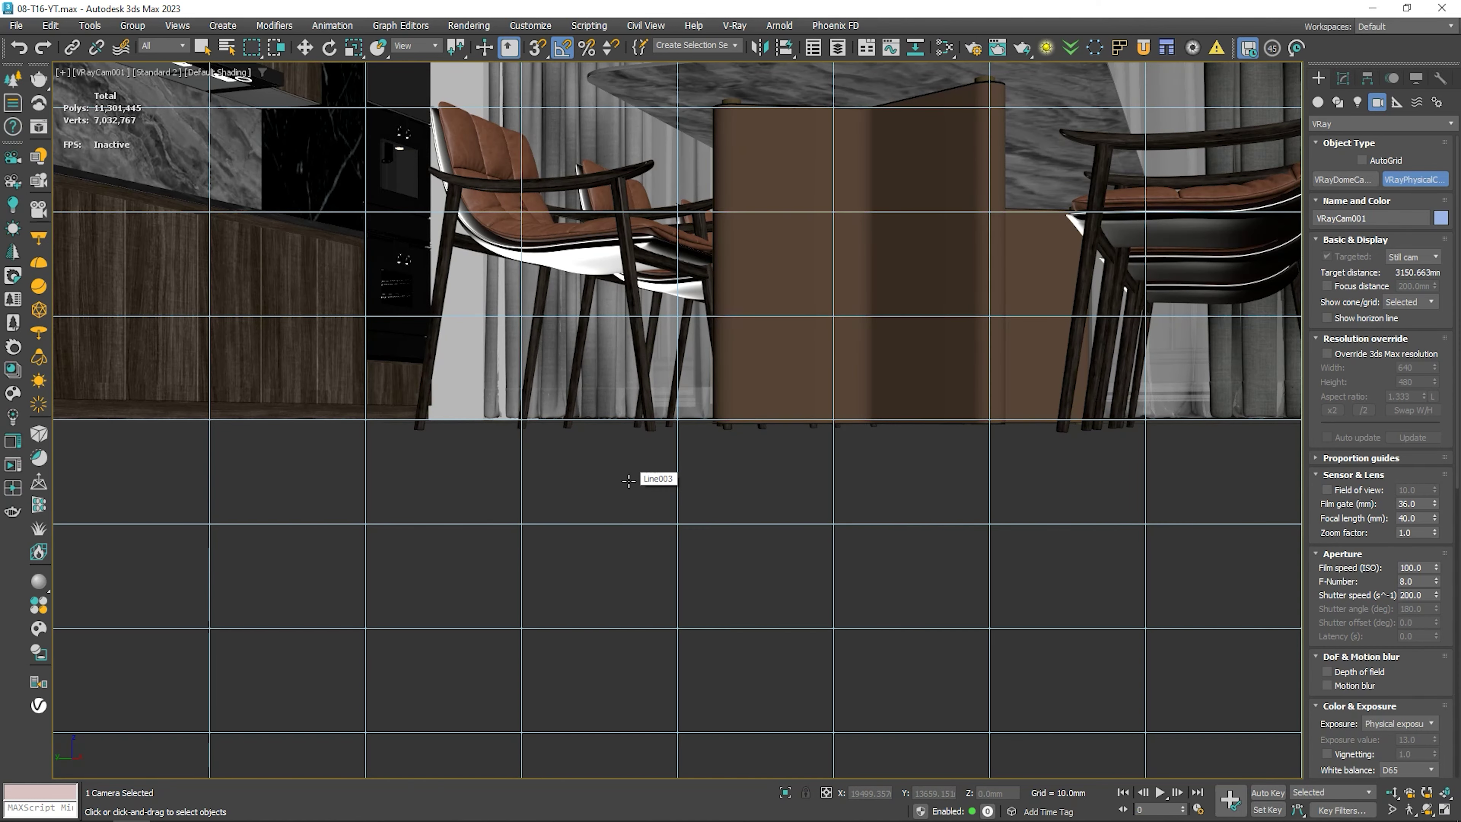
right_click(628, 480)
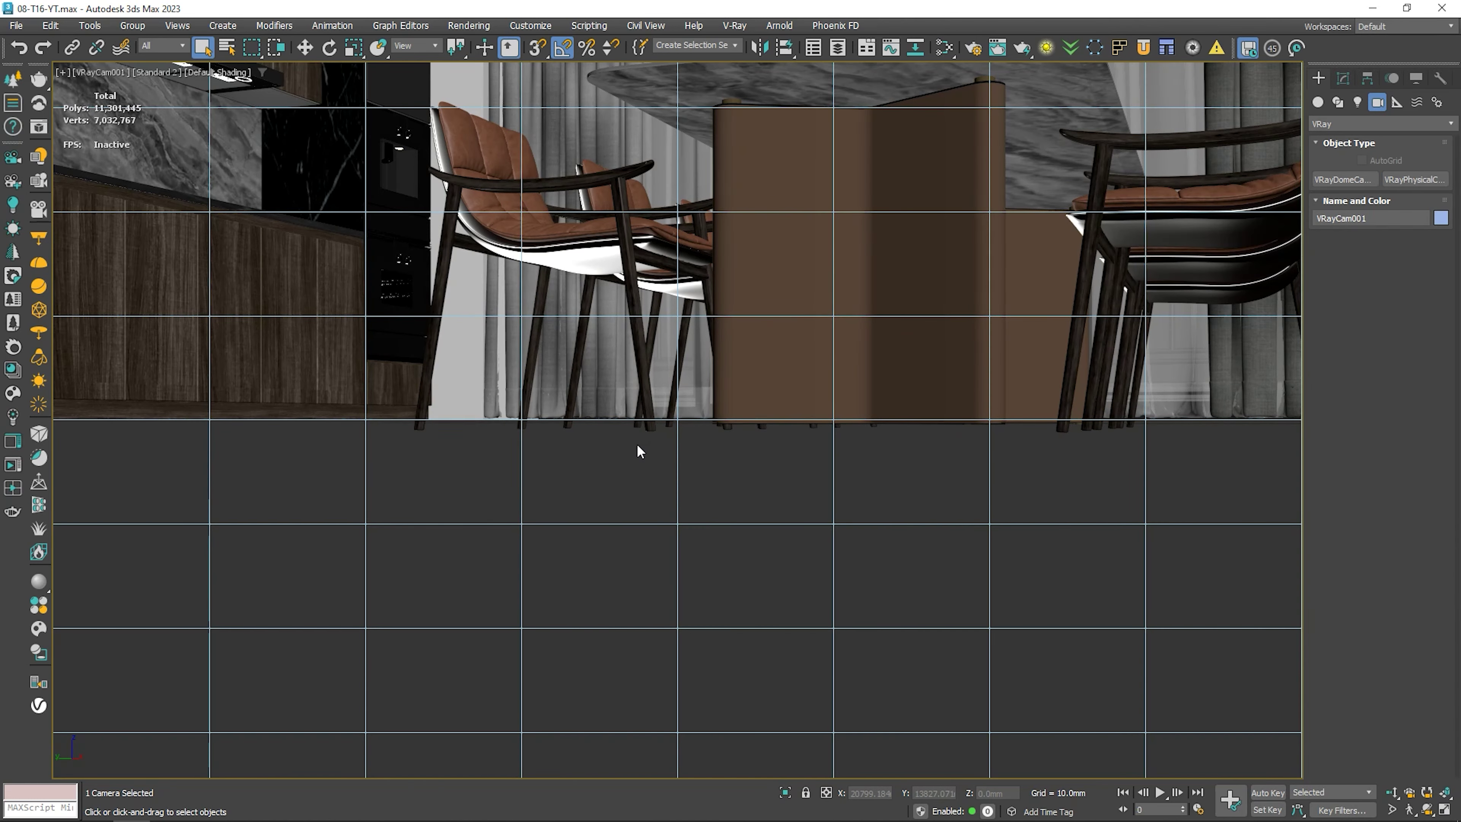
middle_drag(637, 455, 636, 504)
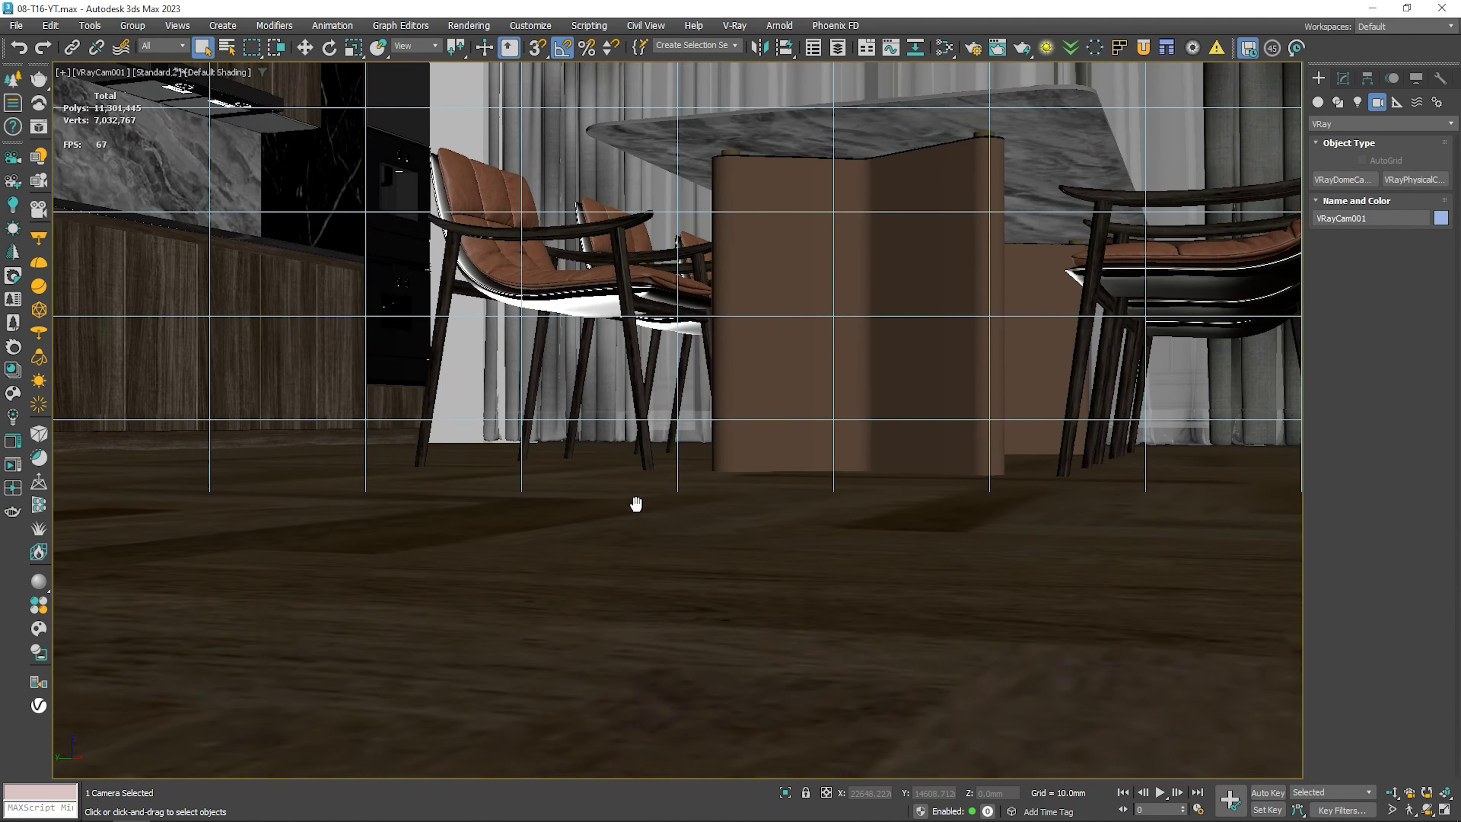
key(shift+f)
scroll(828, 513, down, 5)
Dolly VRayCam001 back to frame the whole dining table, then select Corona Camera001 in Top view.
click(1391, 791)
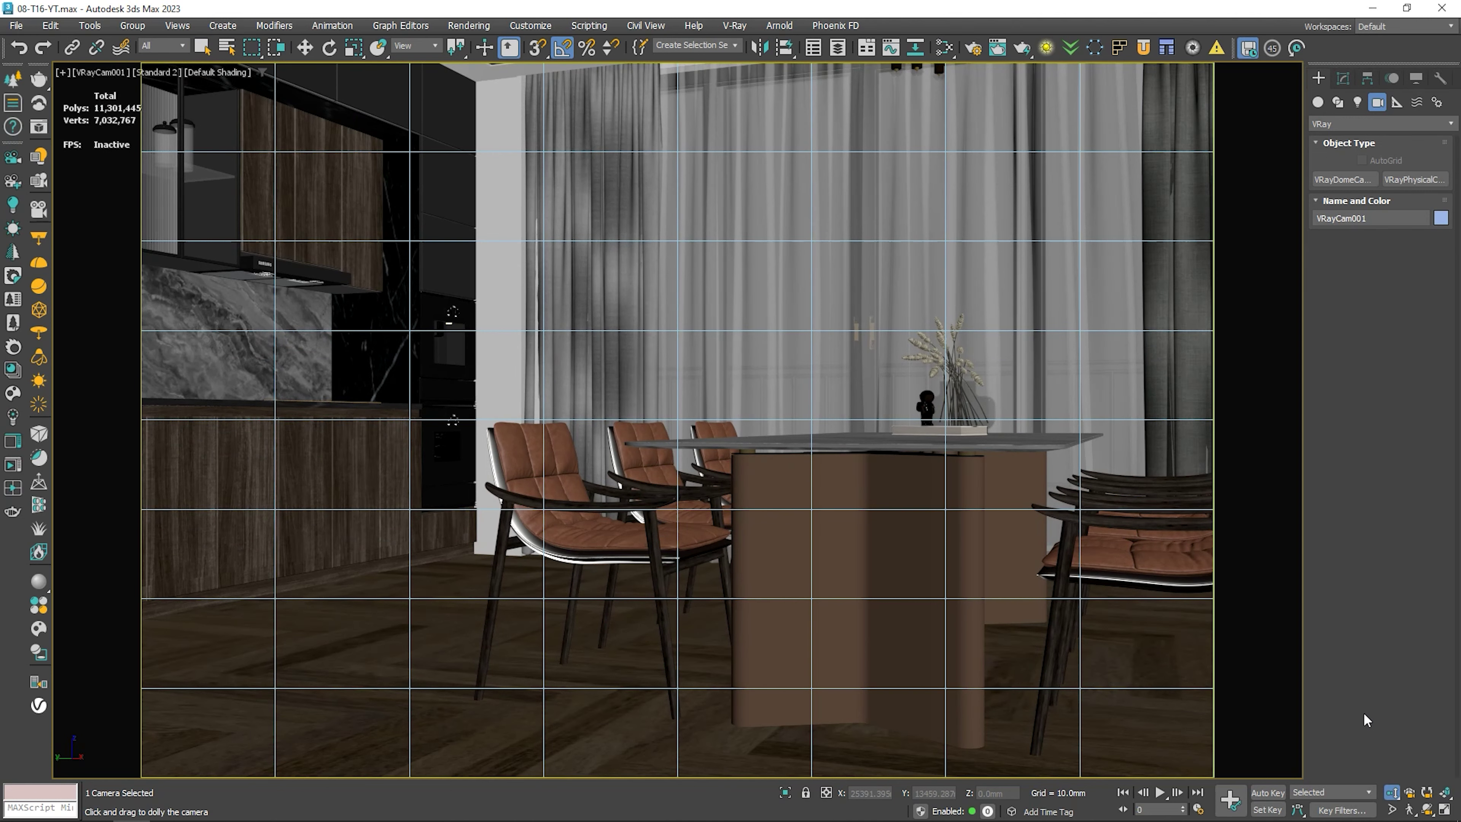
mouse_move(753, 428)
mouse_down()
mouse_move(745, 468)
mouse_move(908, 460)
mouse_up()
right_click(909, 460)
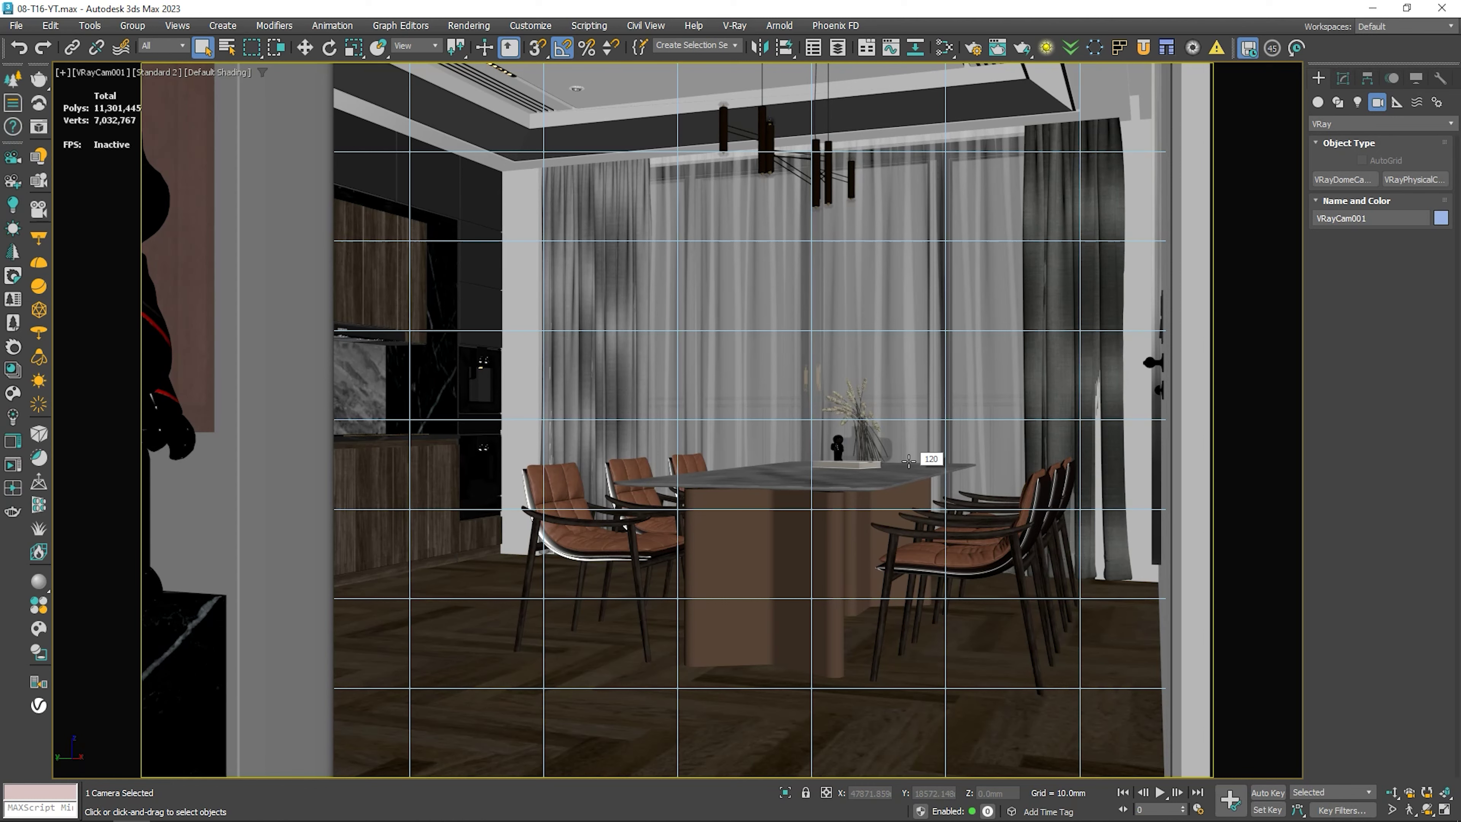
key(t)
click(617, 445)
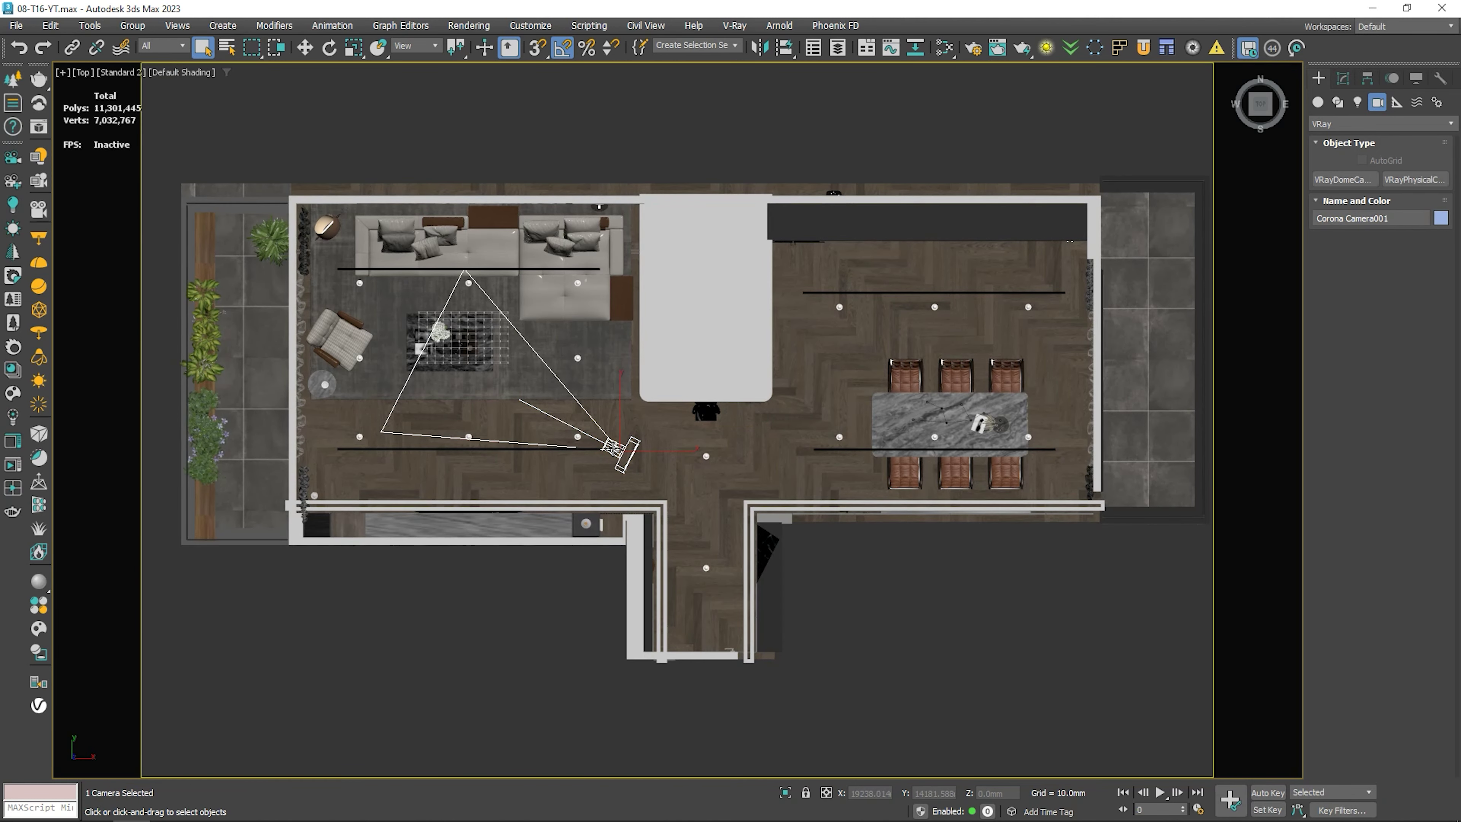
Pan and dolly Corona Camera001 back to frame armchair, marble coffee table, sofa and floor lamp.
key(c)
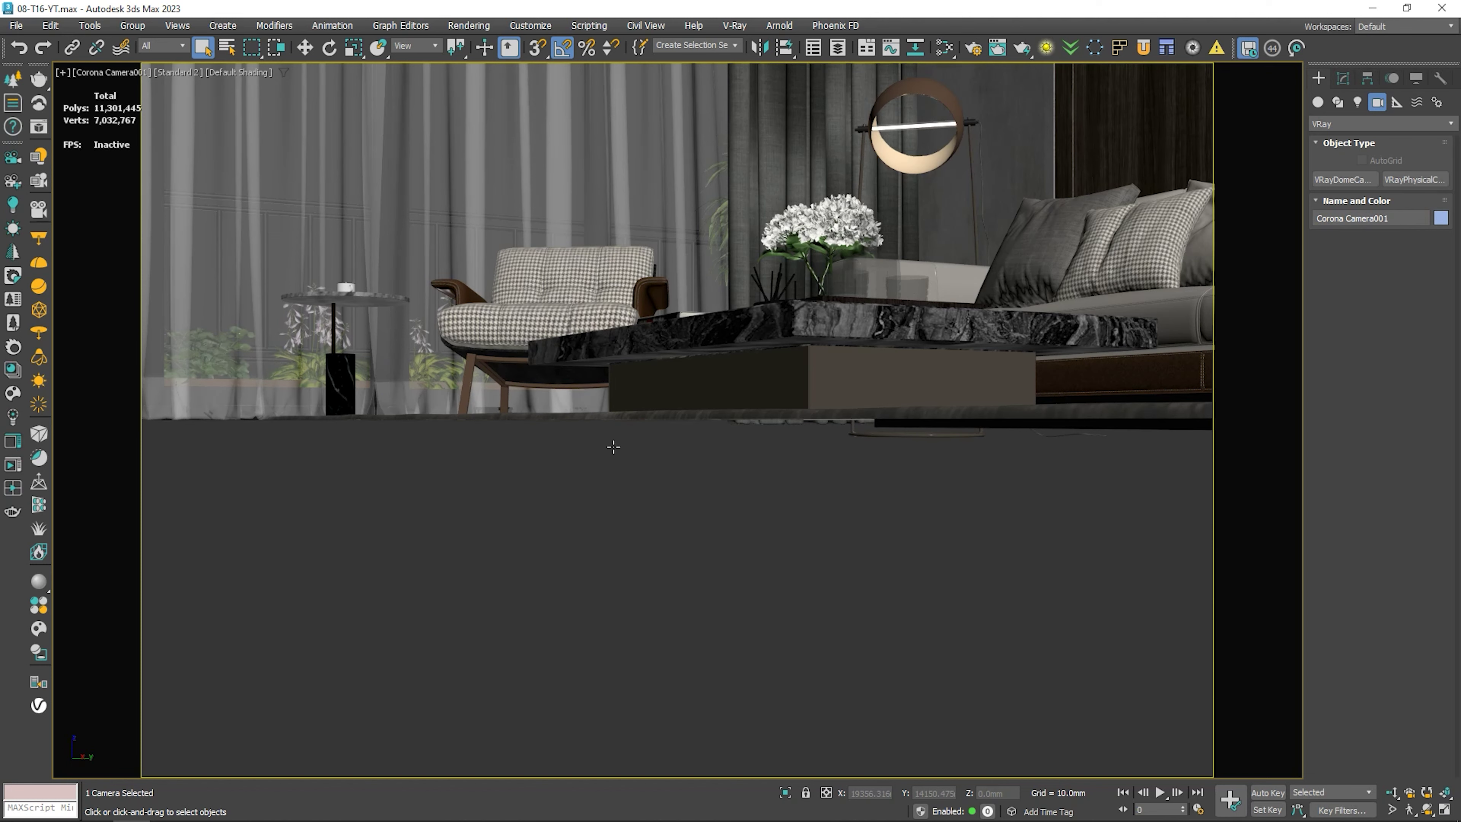
middle_drag(662, 328, 659, 567)
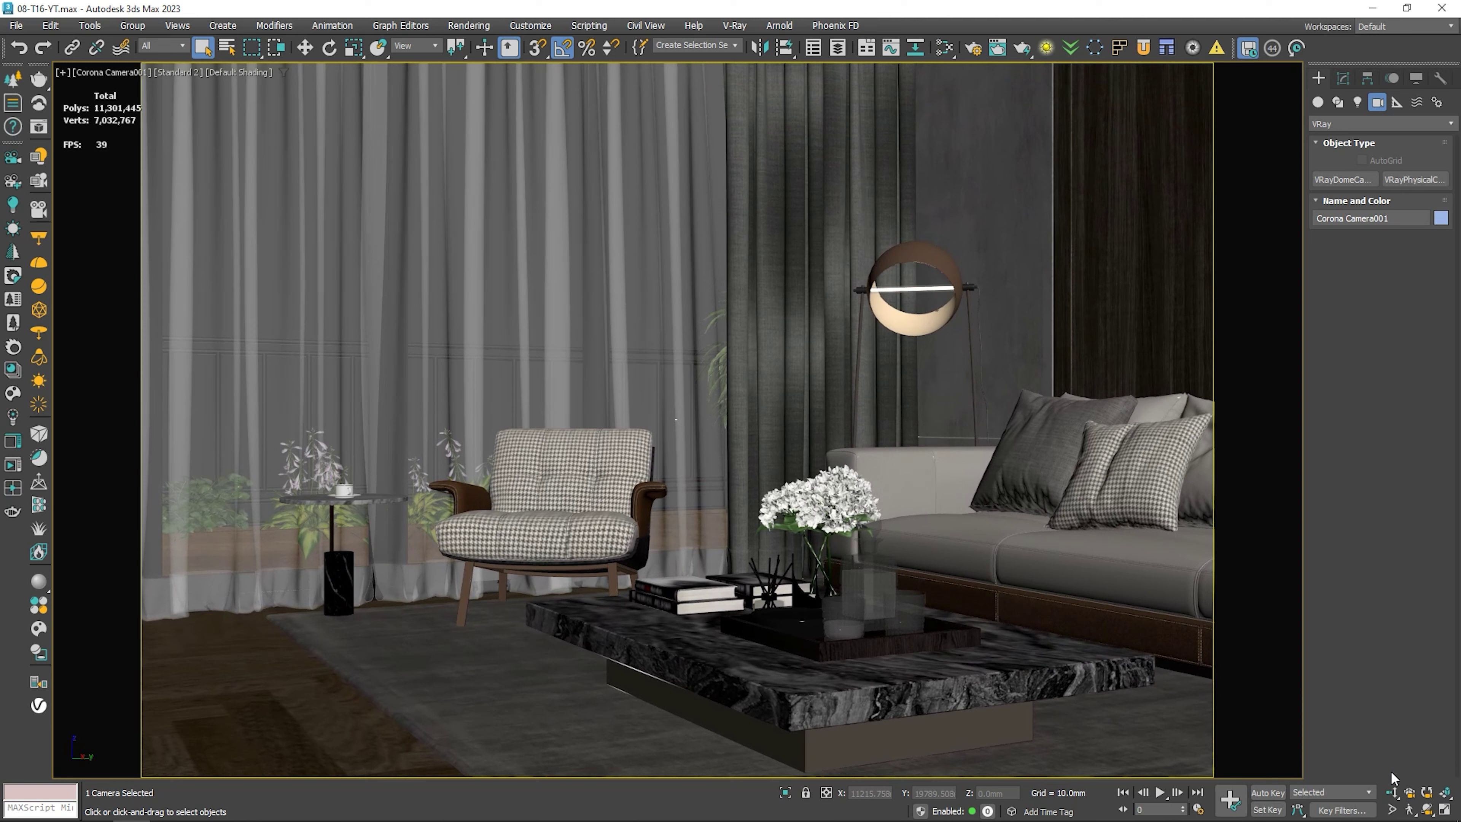
click(1392, 793)
drag(971, 509, 967, 550)
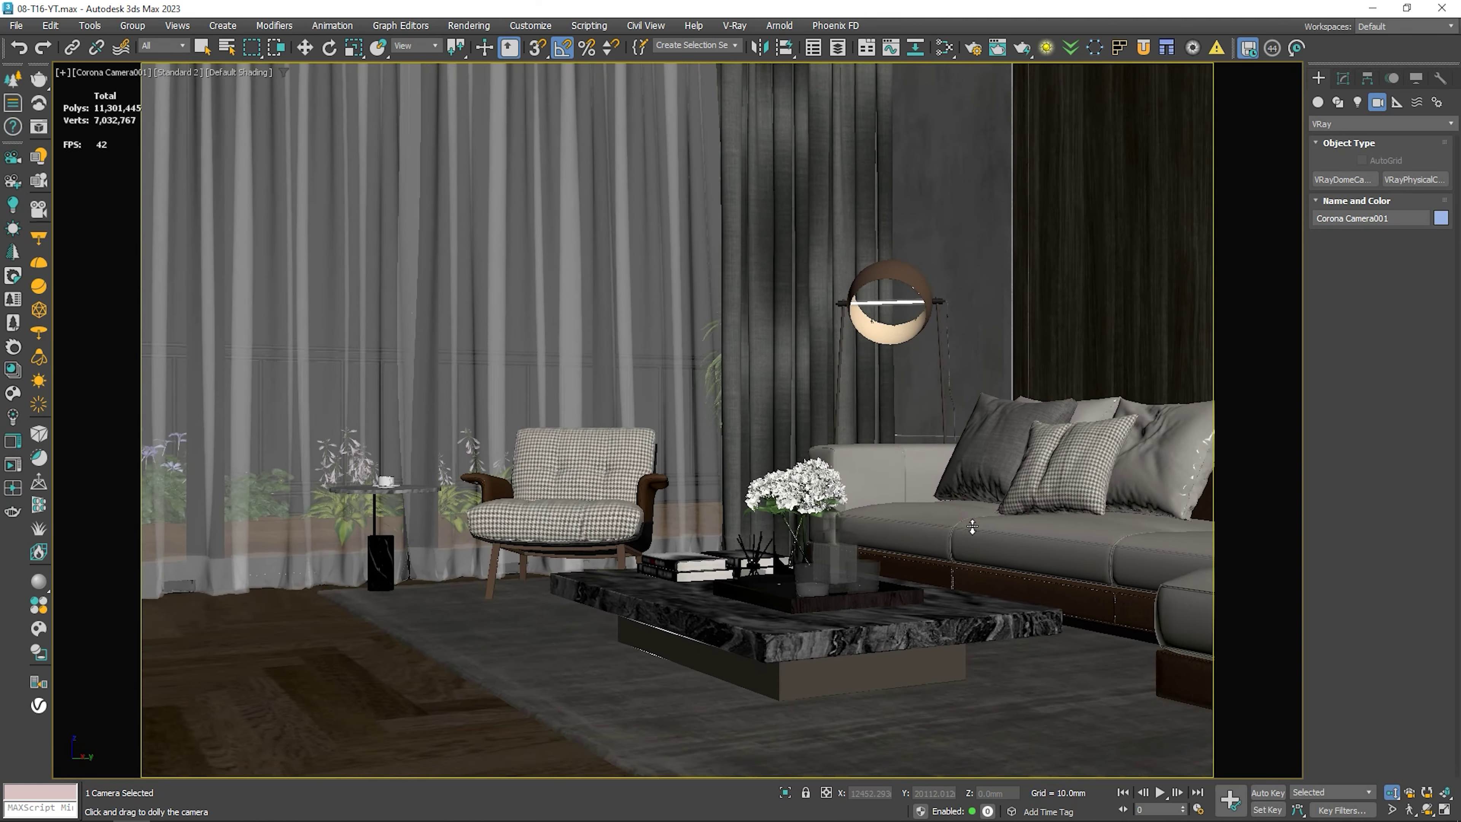
middle_drag(967, 549, 702, 548)
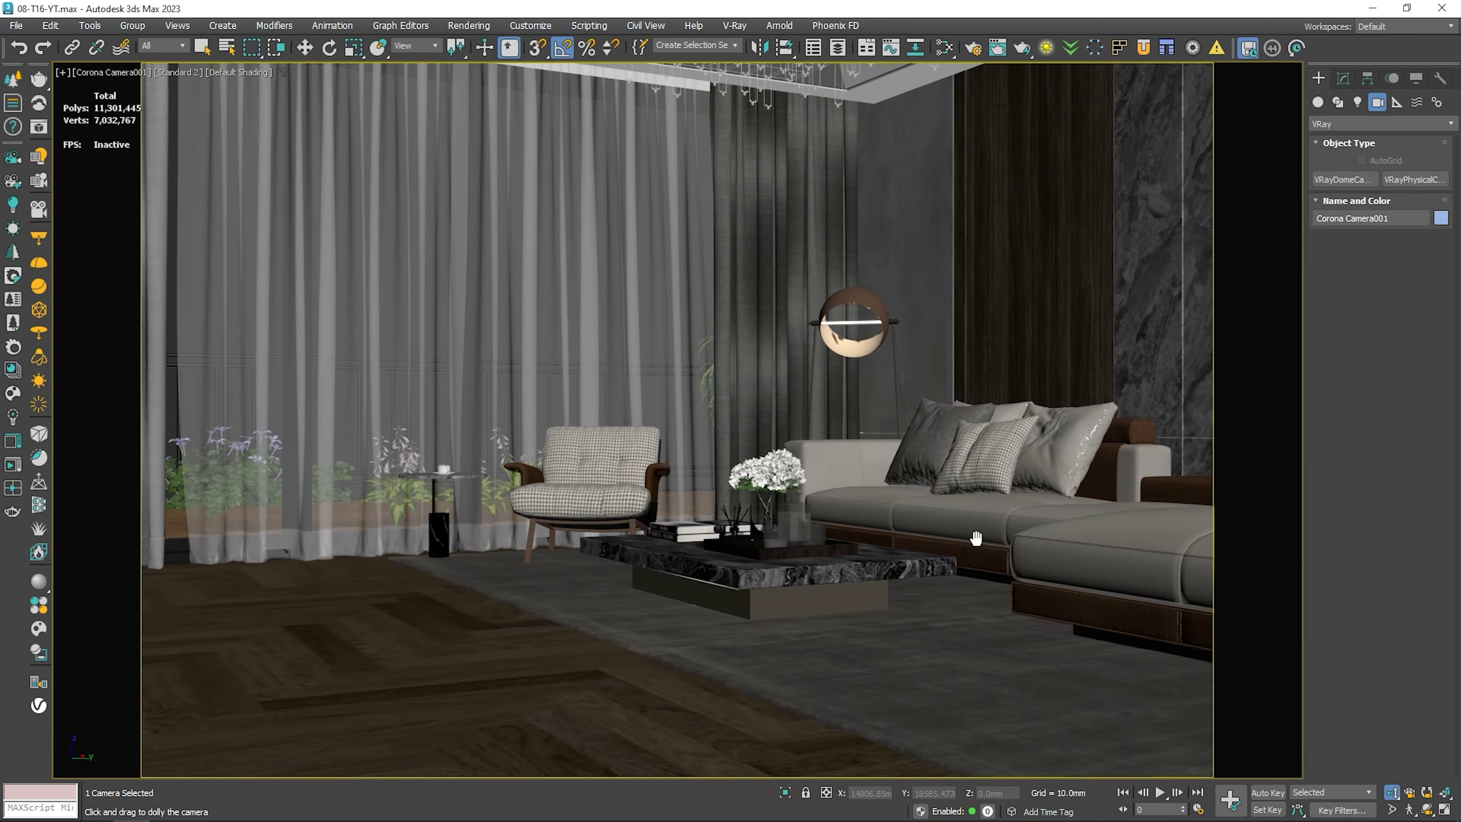
key(Up)
key(Escape)
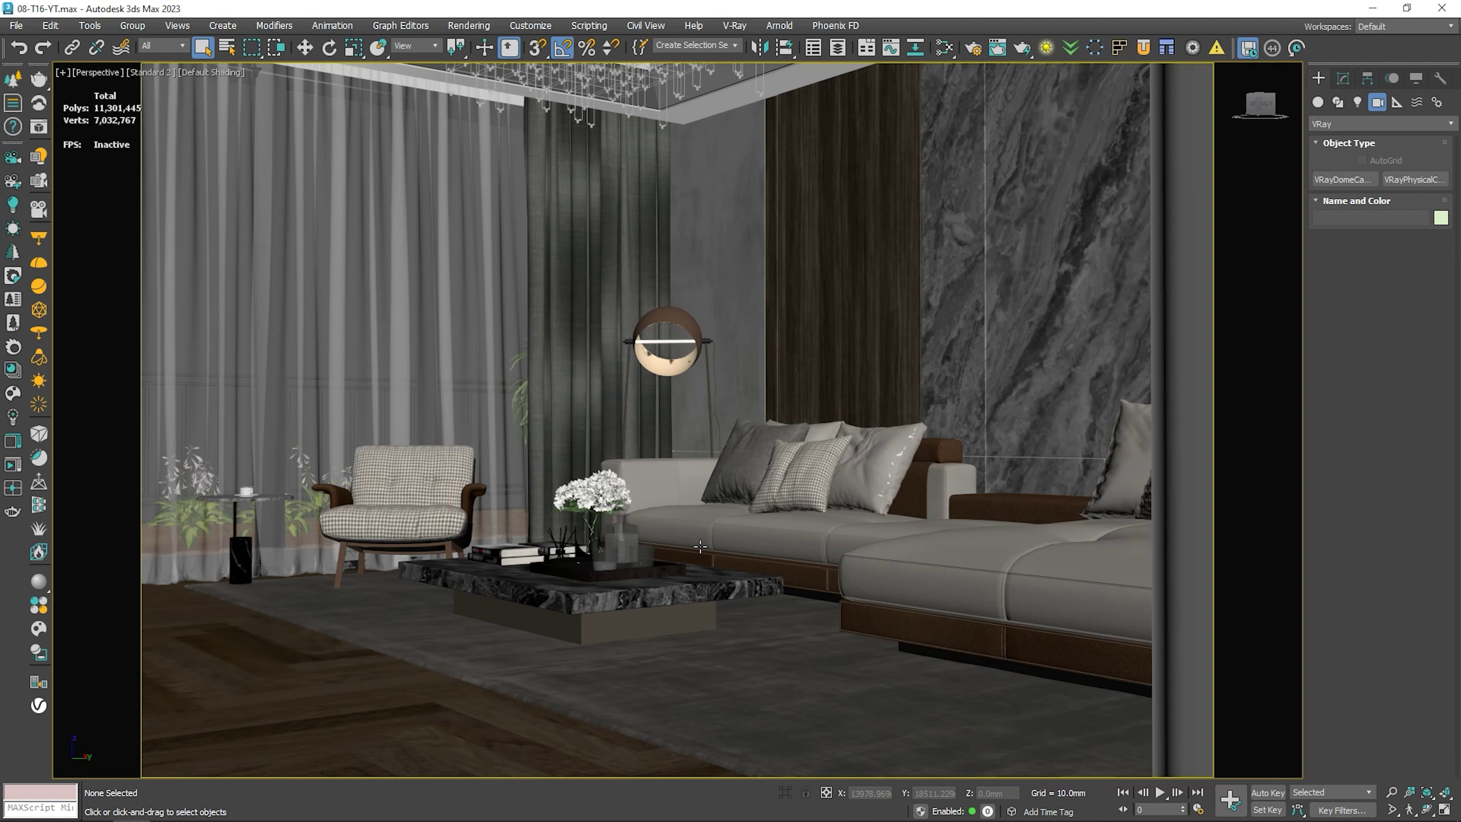
Orbit the Perspective view to eye level down the hallway past the black statue.
key(t)
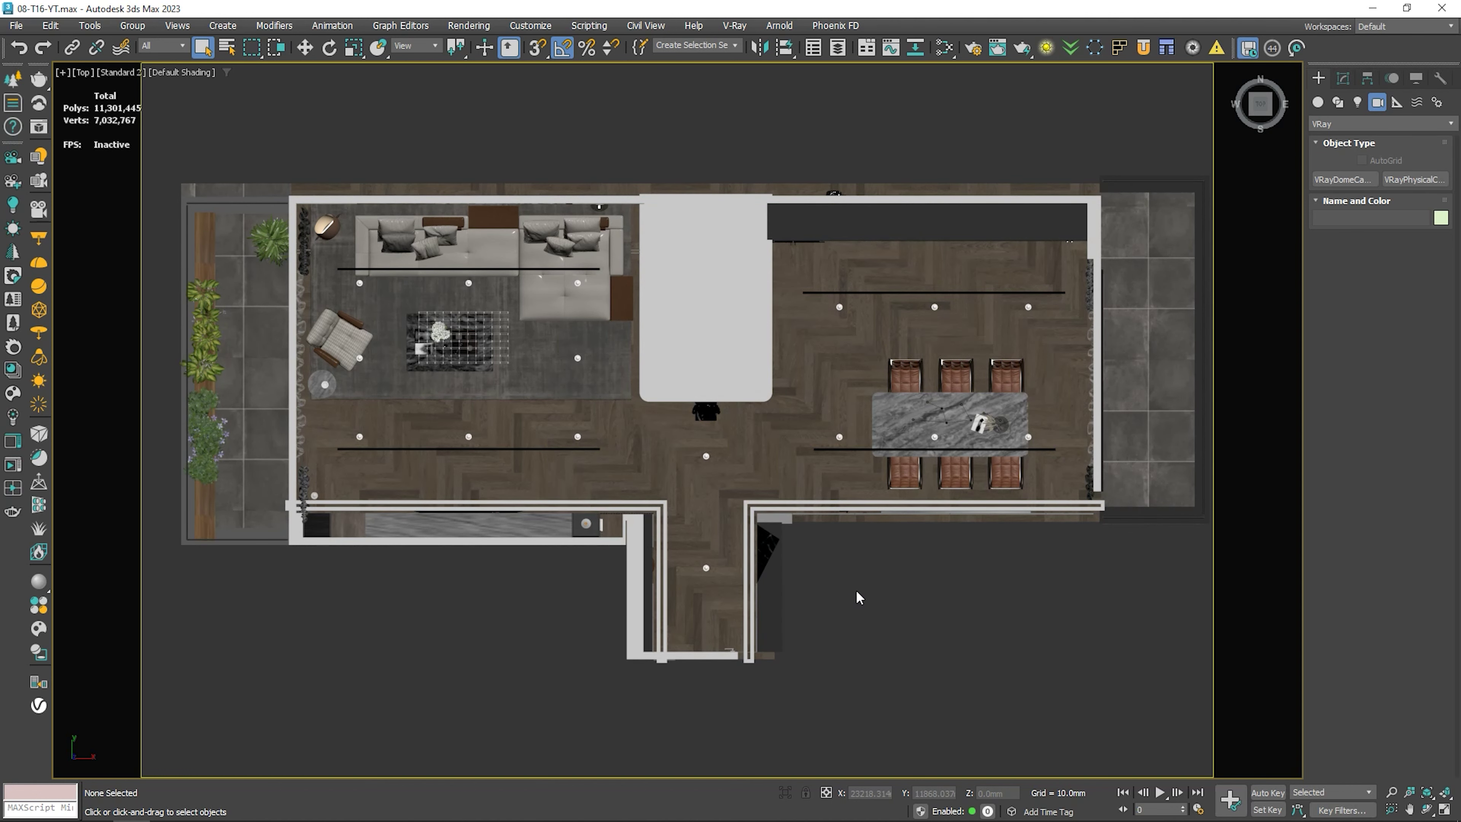
key(p)
scroll(866, 424, up, 3)
scroll(867, 424, up, 3)
mouse_move(867, 425)
alt+middle_down()
mouse_move(999, 337)
mouse_move(1004, 315)
alt+middle_up()
middle_drag(979, 253, 979, 288)
Create a VRayPhysicalCamera from the hallway view looking toward the dining table.
scroll(979, 288, down, 5)
click(1414, 178)
drag(1058, 725, 798, 541)
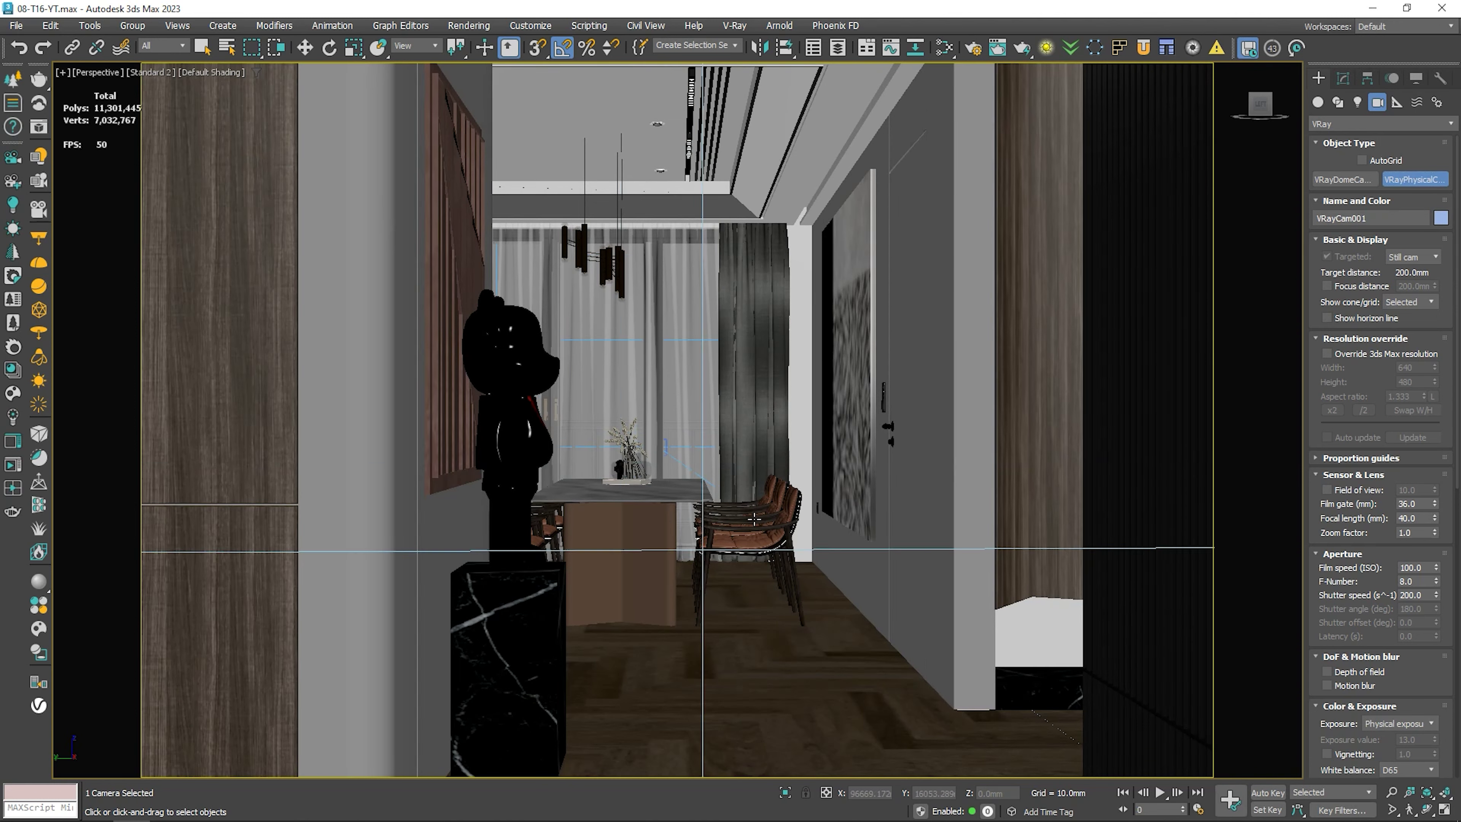
Look through VRayCam001 and dolly it slightly forward into the hallway.
right_click(798, 541)
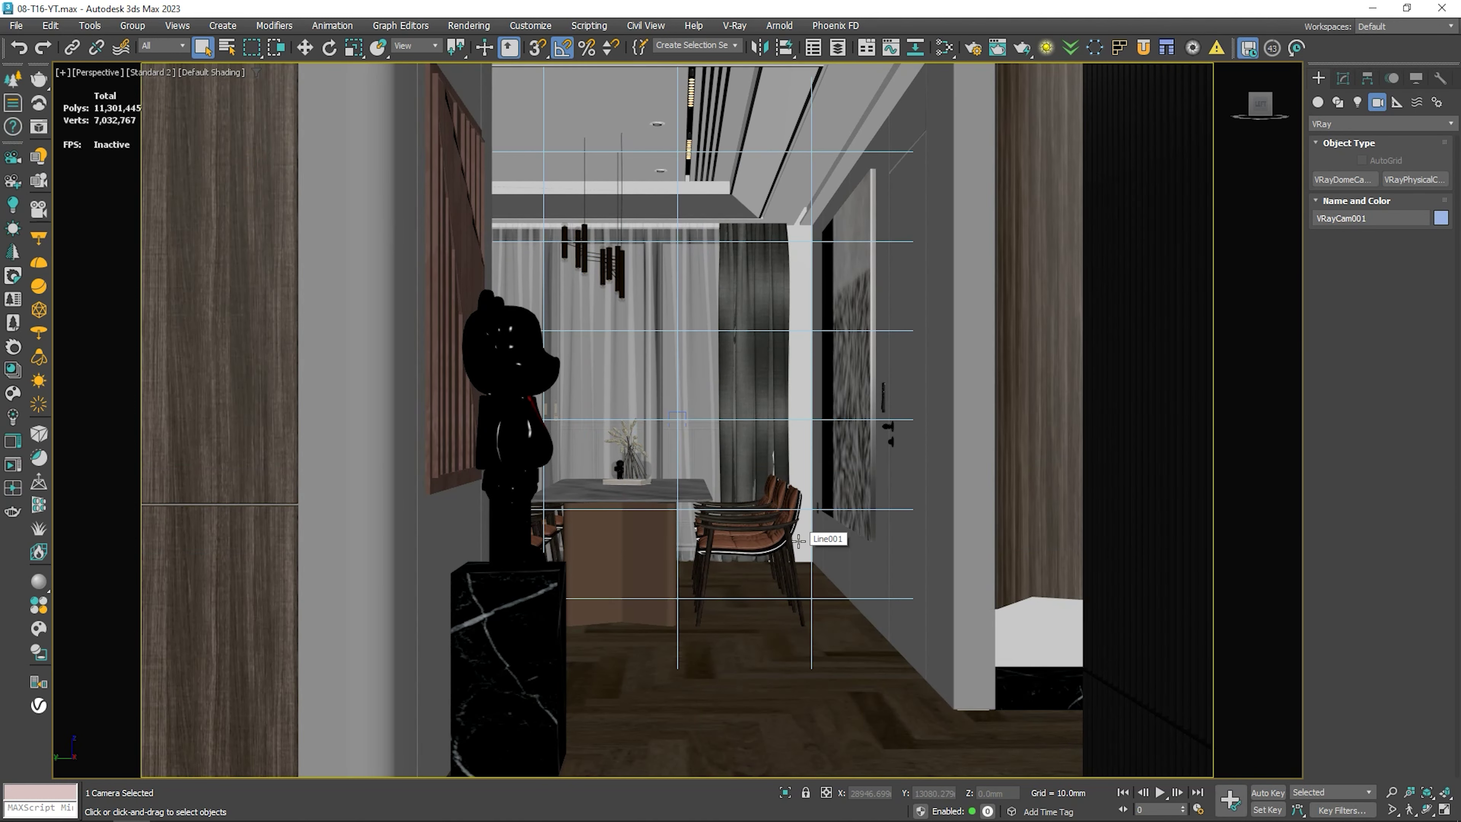
key(c)
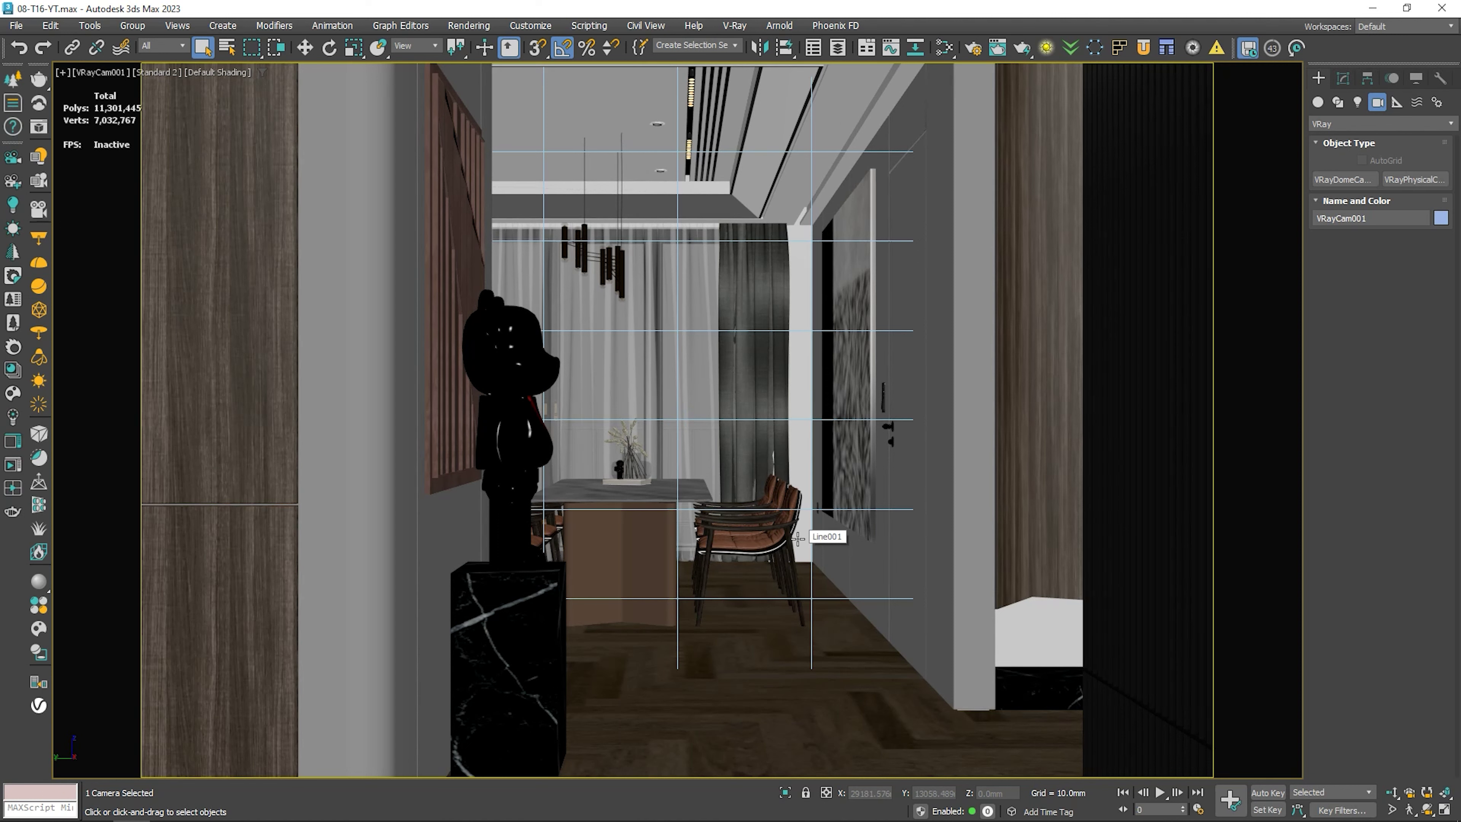
click(1391, 792)
drag(785, 489, 785, 480)
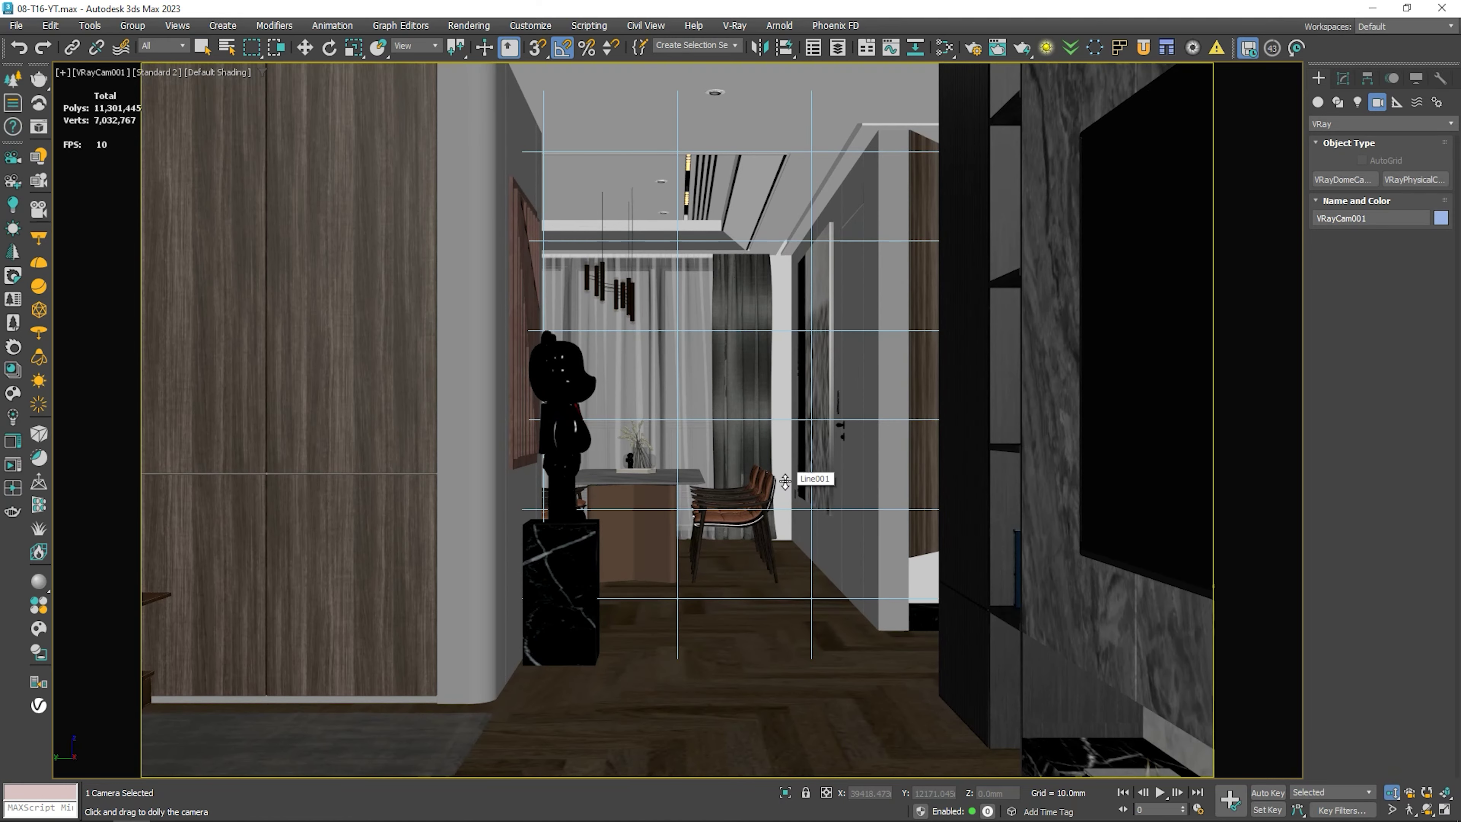
Set up a wireframe Front view framing the kitchen and dining chairs.
key(t)
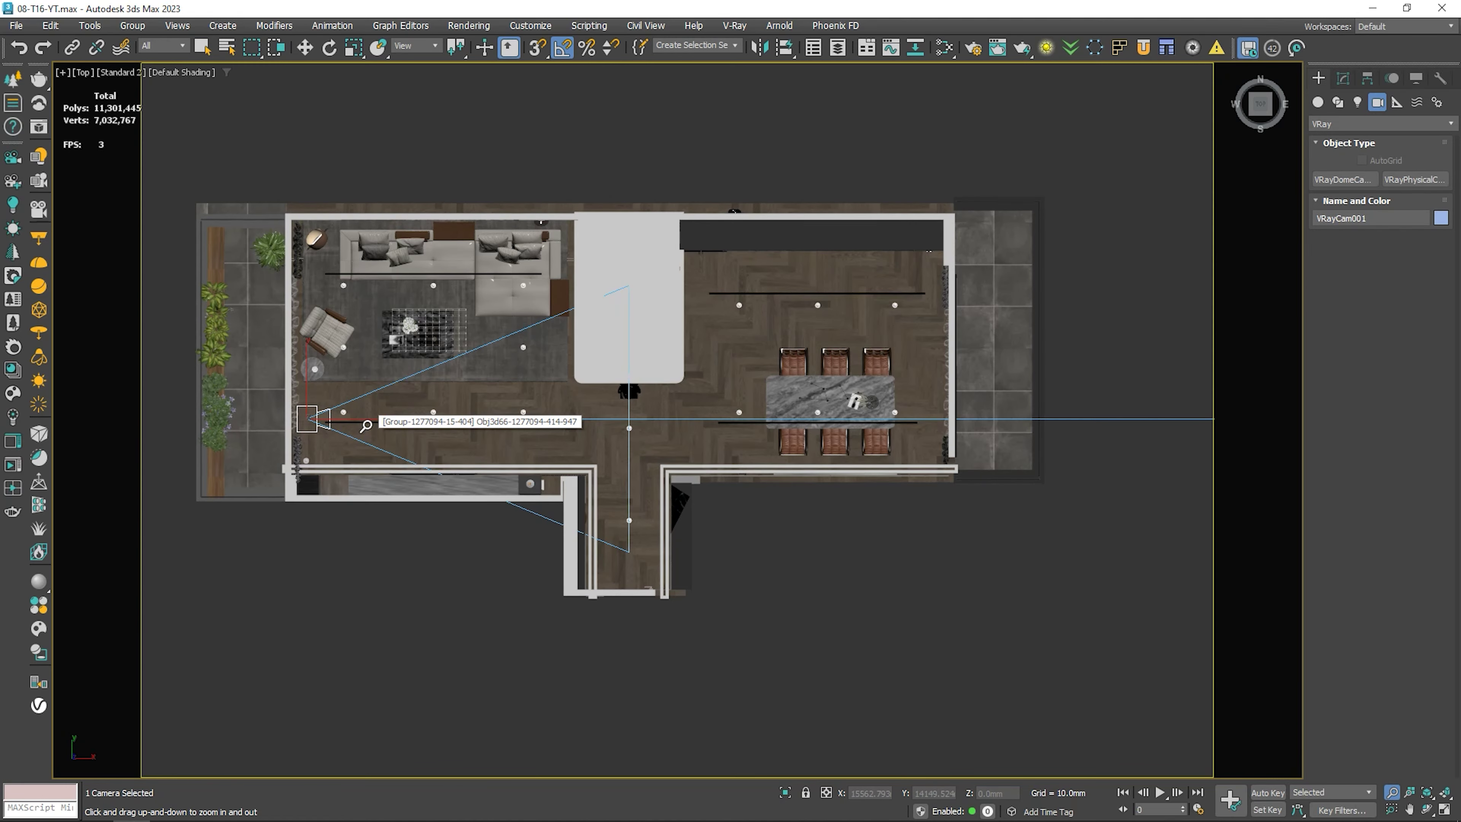
key(p)
alt+middle_drag(645, 518, 645, 458)
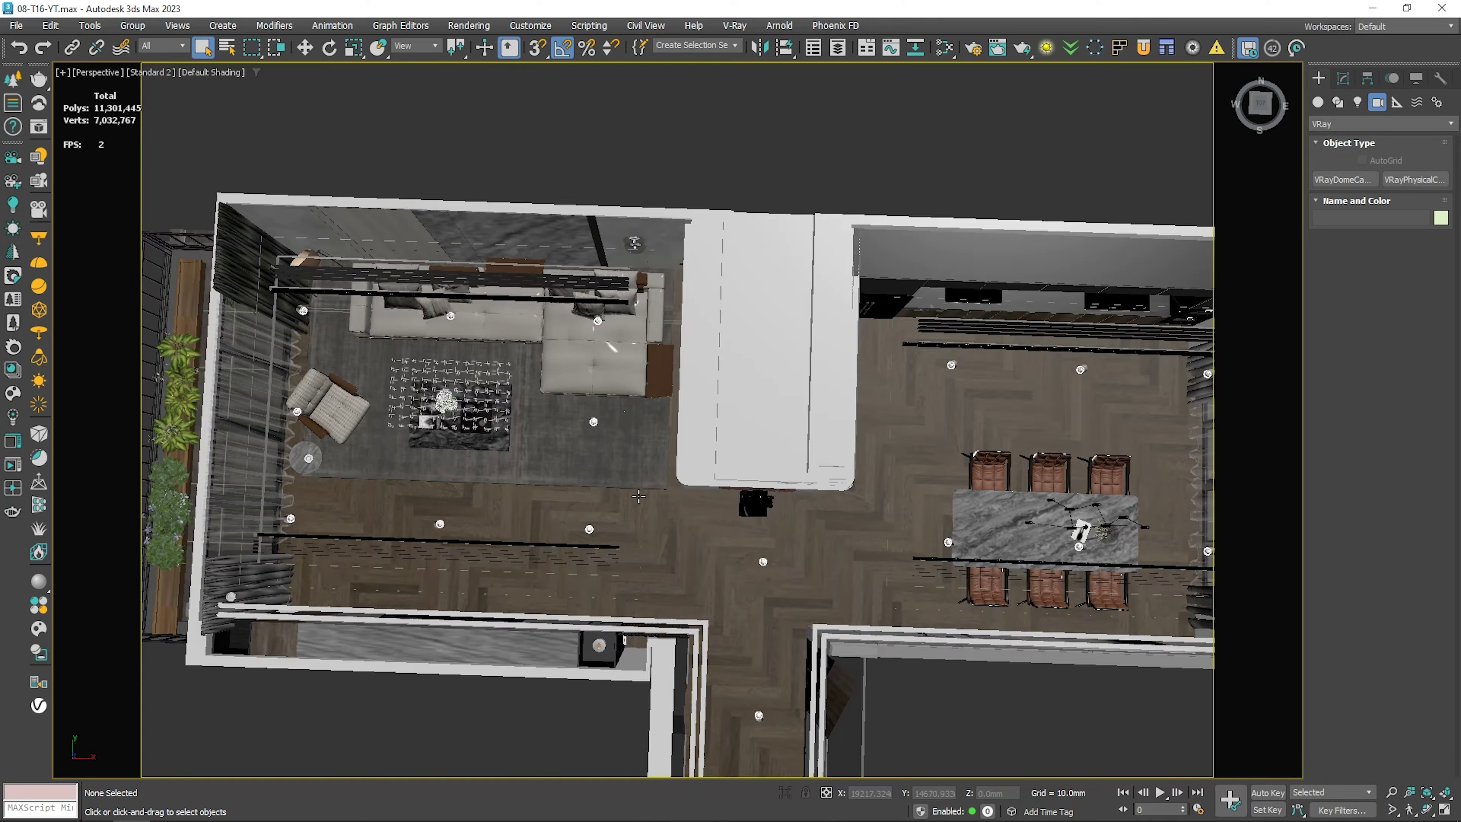
click(1259, 117)
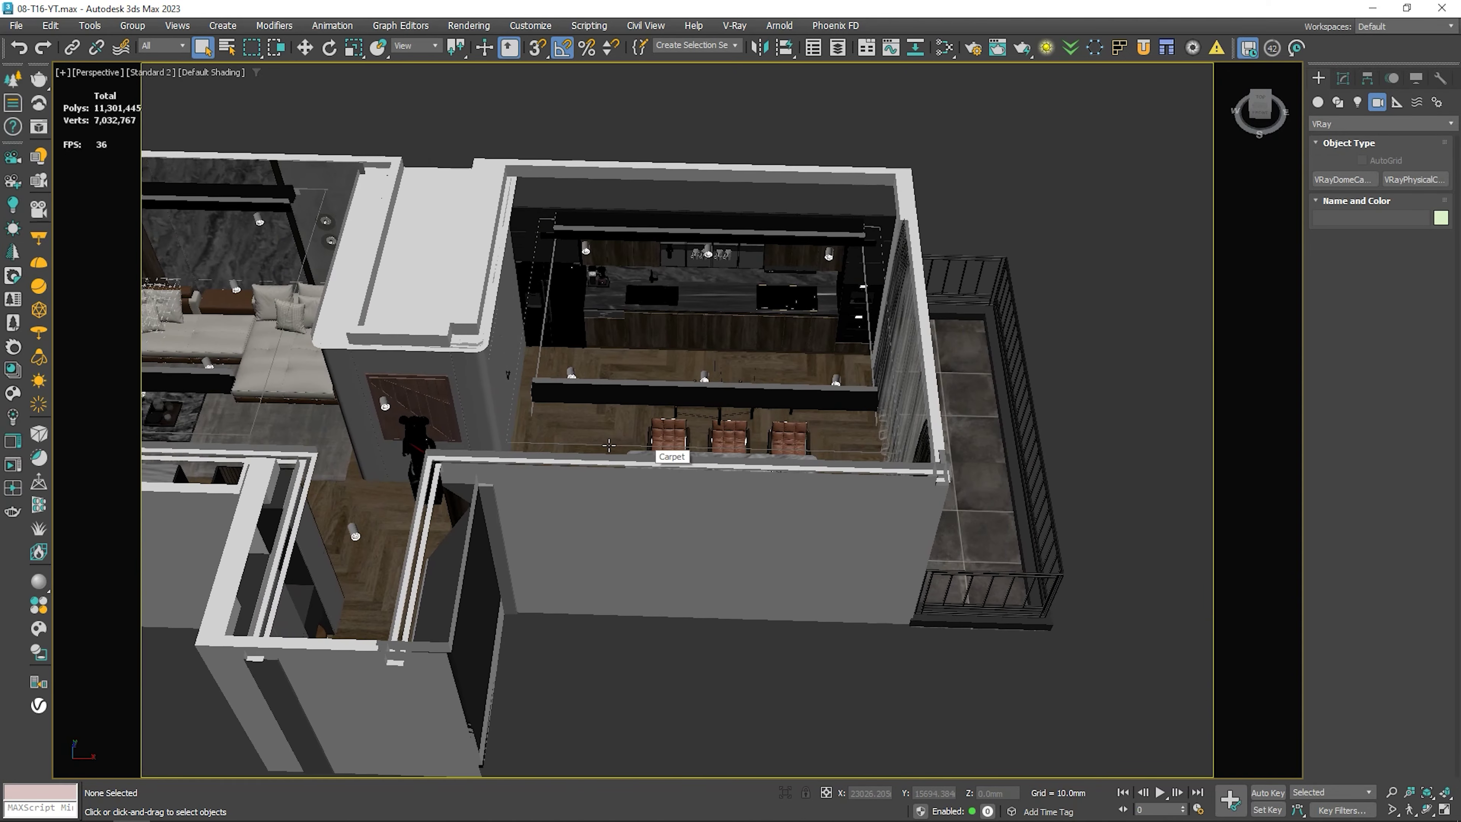
click(1259, 116)
mouse_move(775, 254)
middle_down()
mouse_move(746, 392)
mouse_move(753, 287)
middle_up()
scroll(739, 400, up, 3)
key(F3)
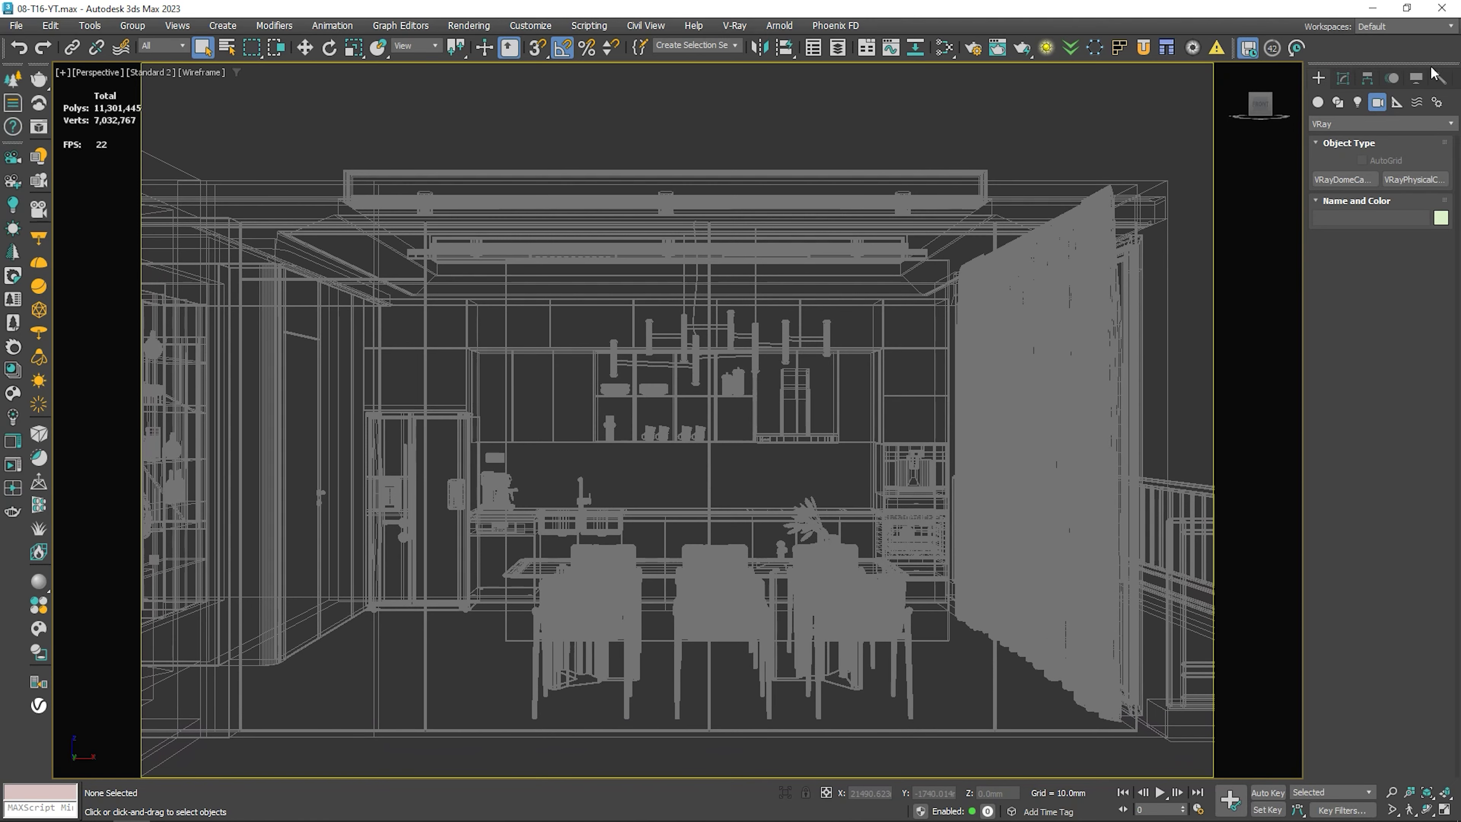
Place Corona Camera001 from Standard camera types, facing the kitchen and dining table.
click(1374, 123)
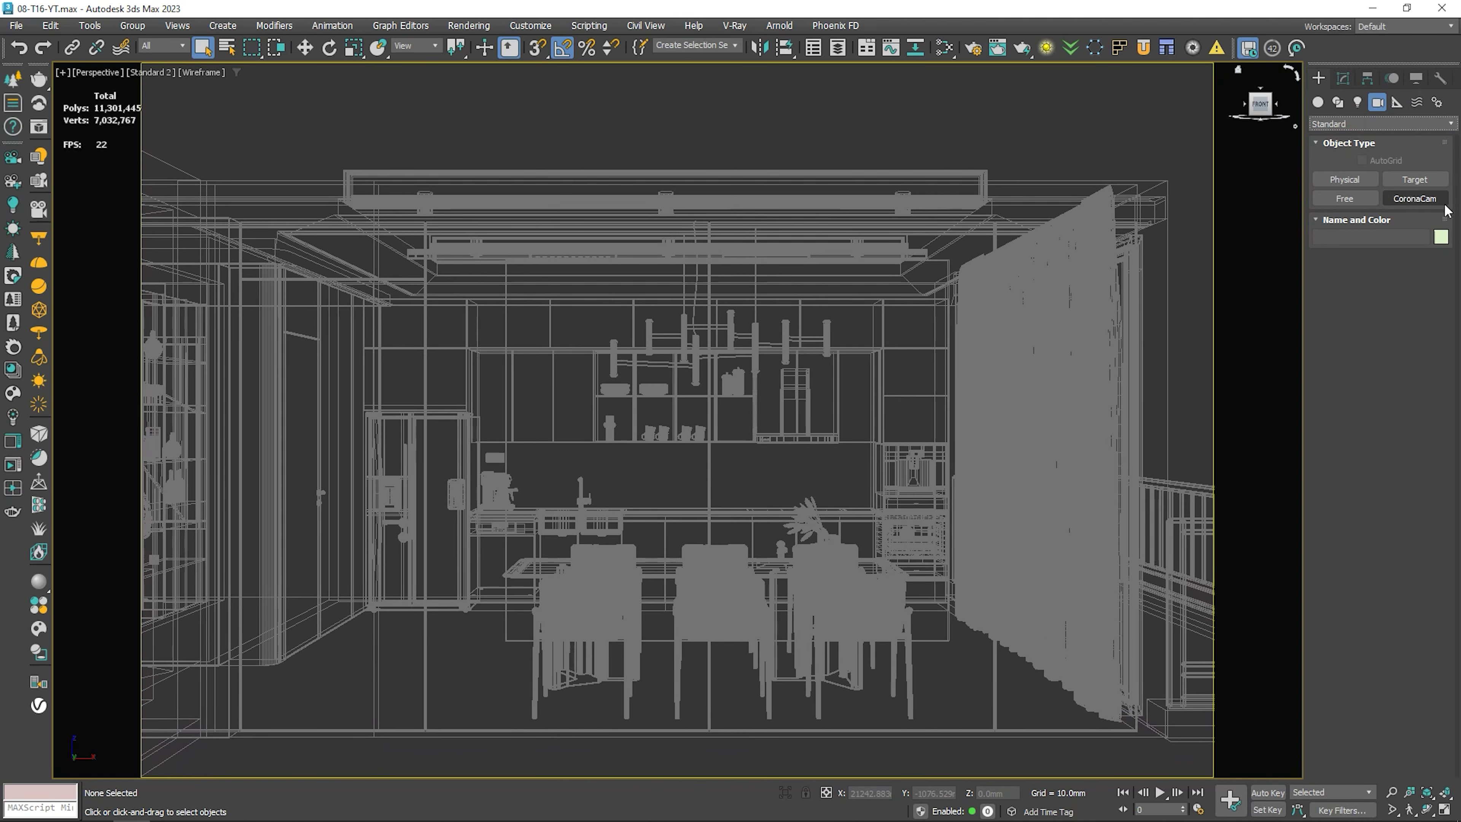
click(1416, 199)
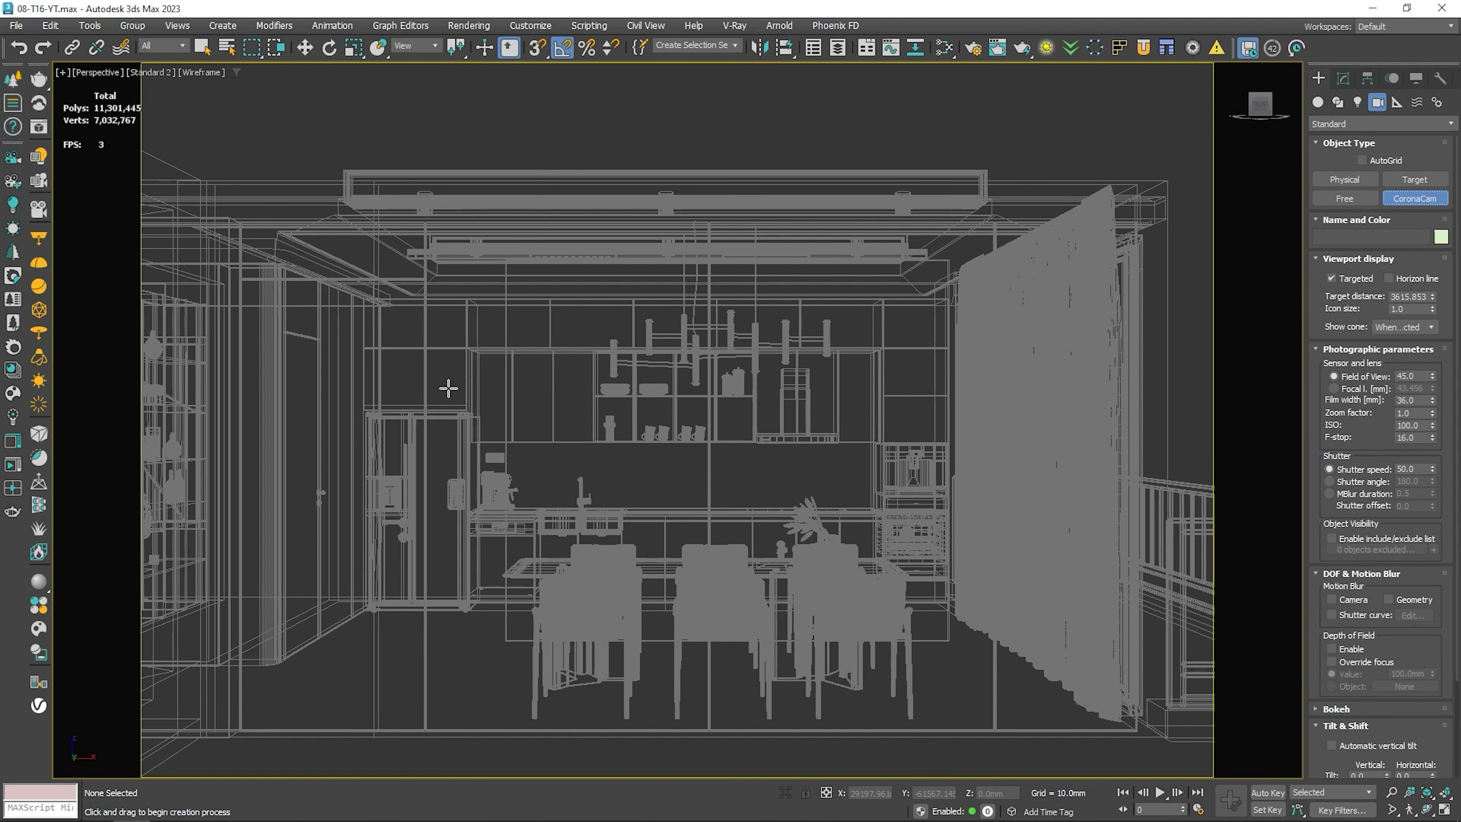
drag(320, 295, 865, 542)
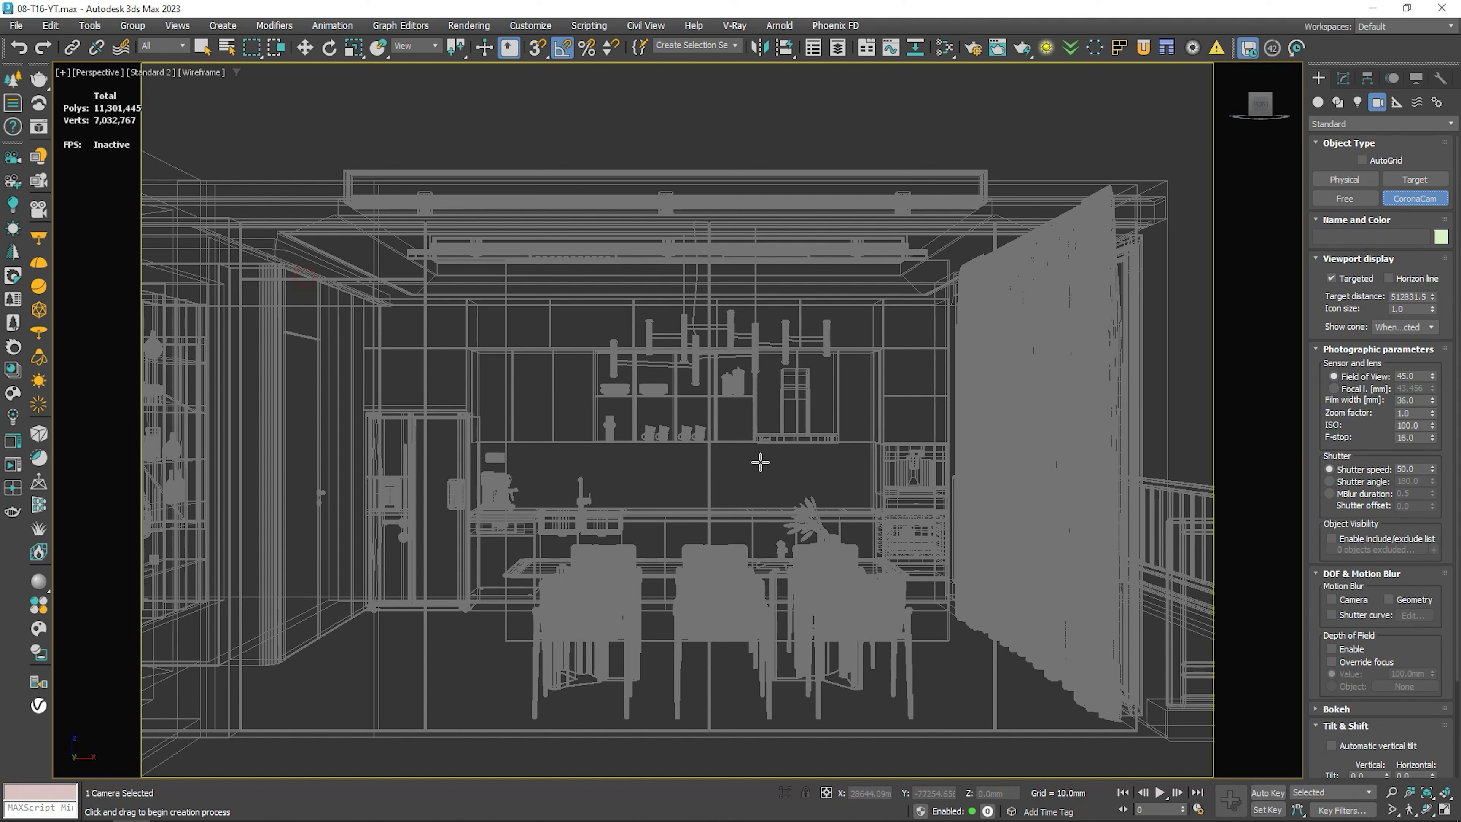
Stop creating cameras and look through the new Corona Camera001 with its parameters open.
right_click(867, 544)
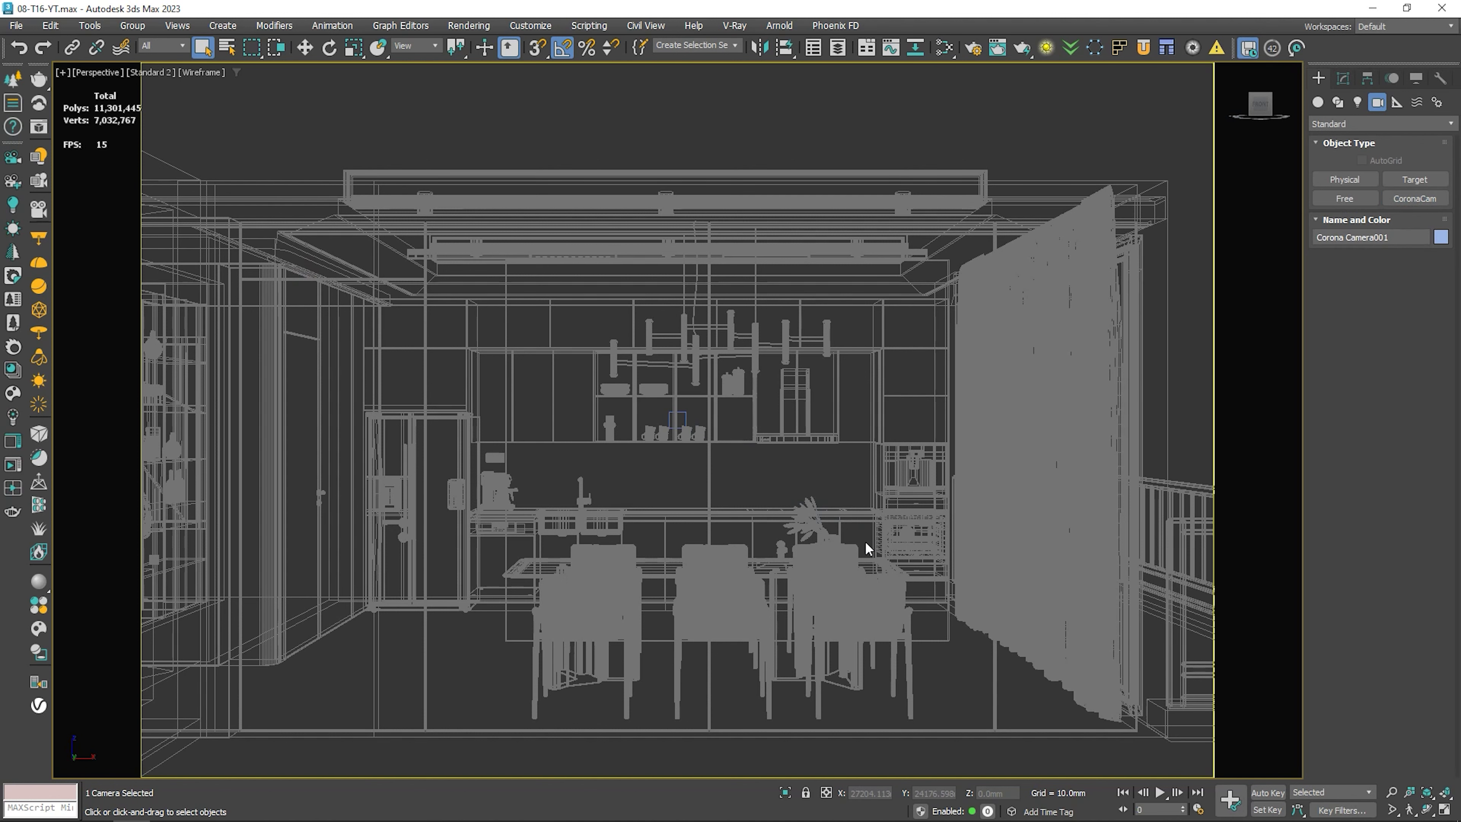
key(c)
key(F3)
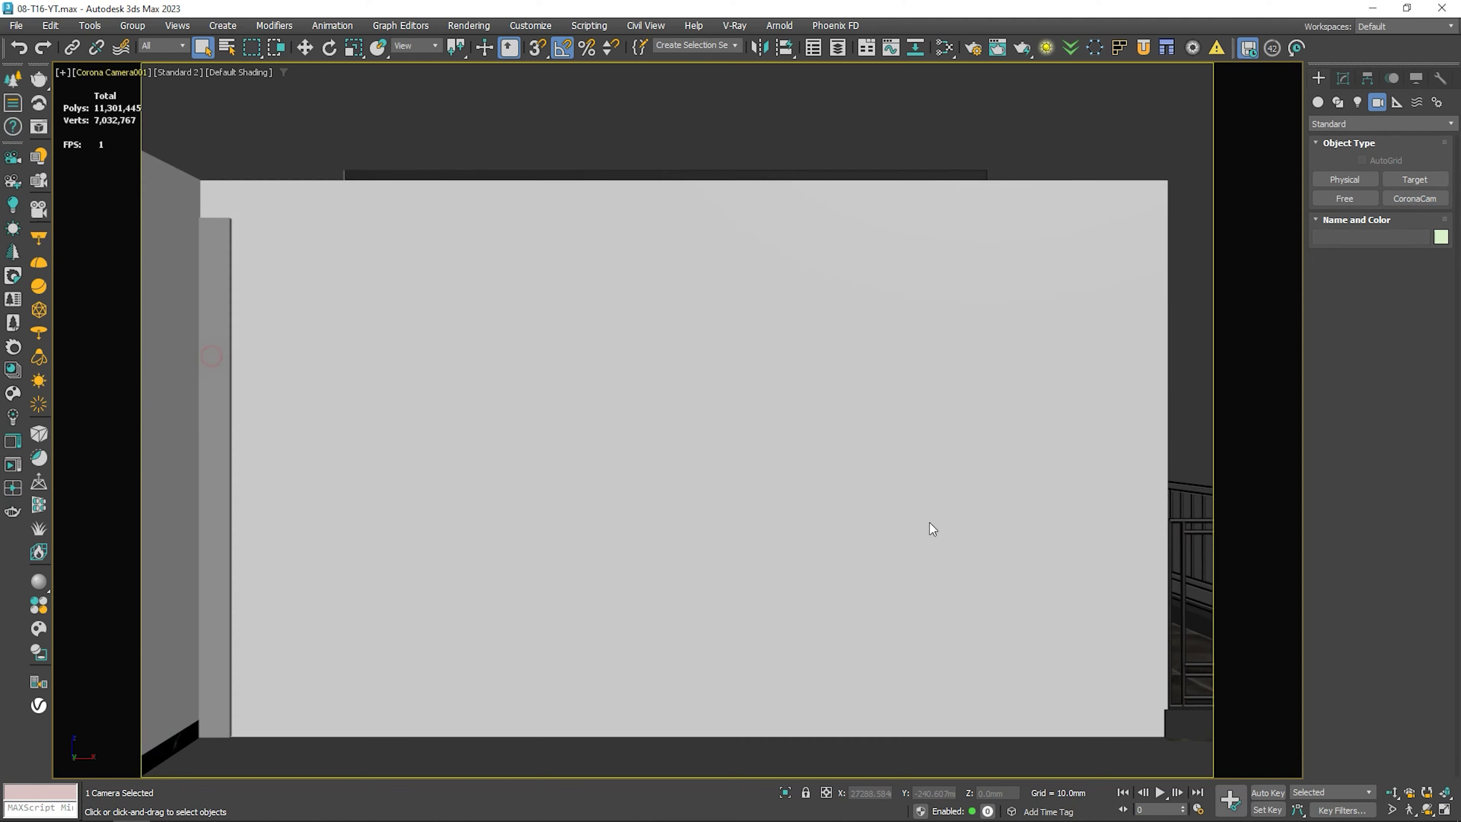
click(1349, 82)
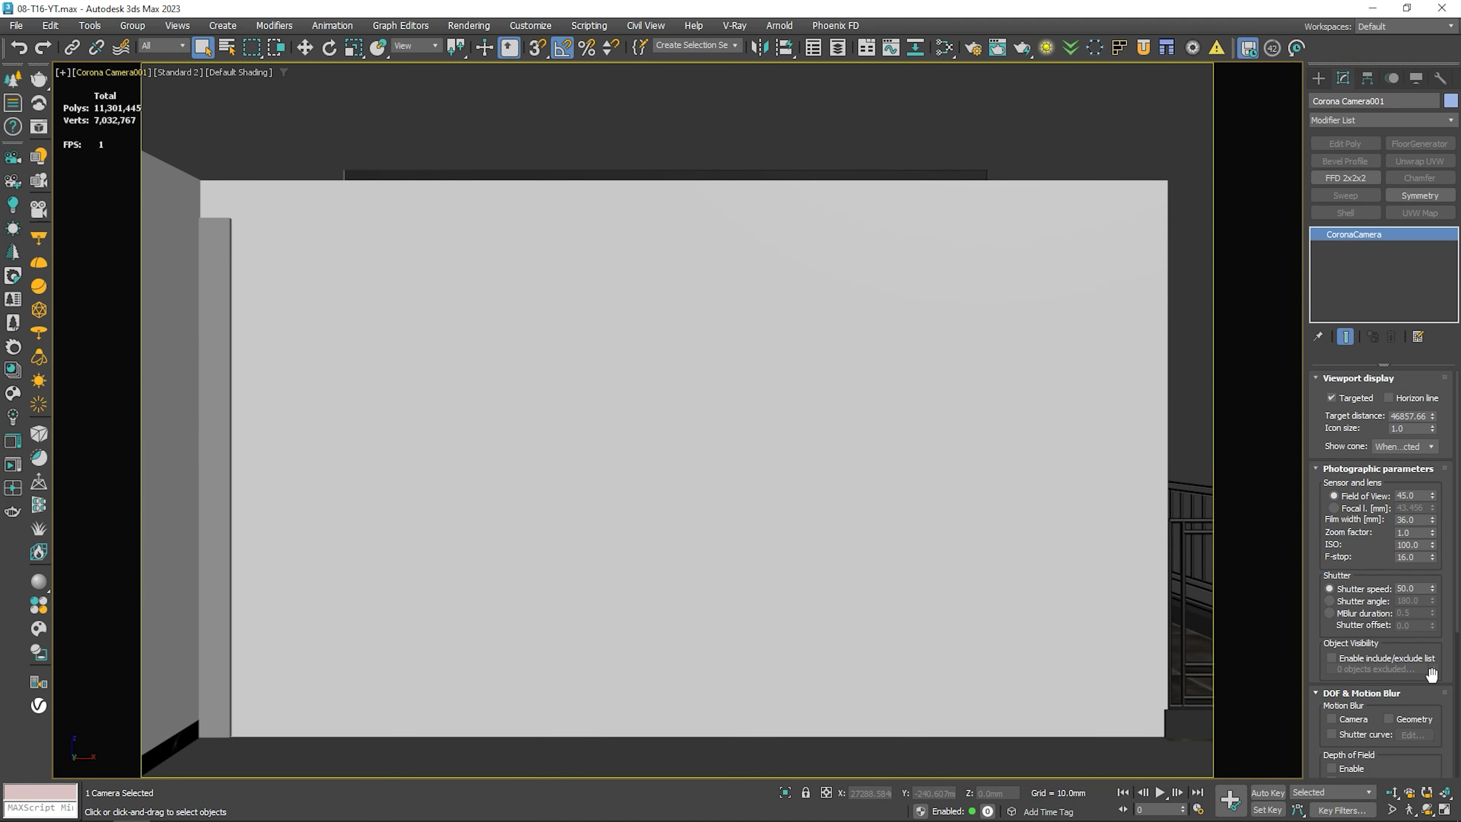
Enable camera clipping with Far 50000 mm, and reduce Near from 5000 to 3550 mm while reframing.
scroll(1449, 610, down, 3)
scroll(1380, 576, down, 2)
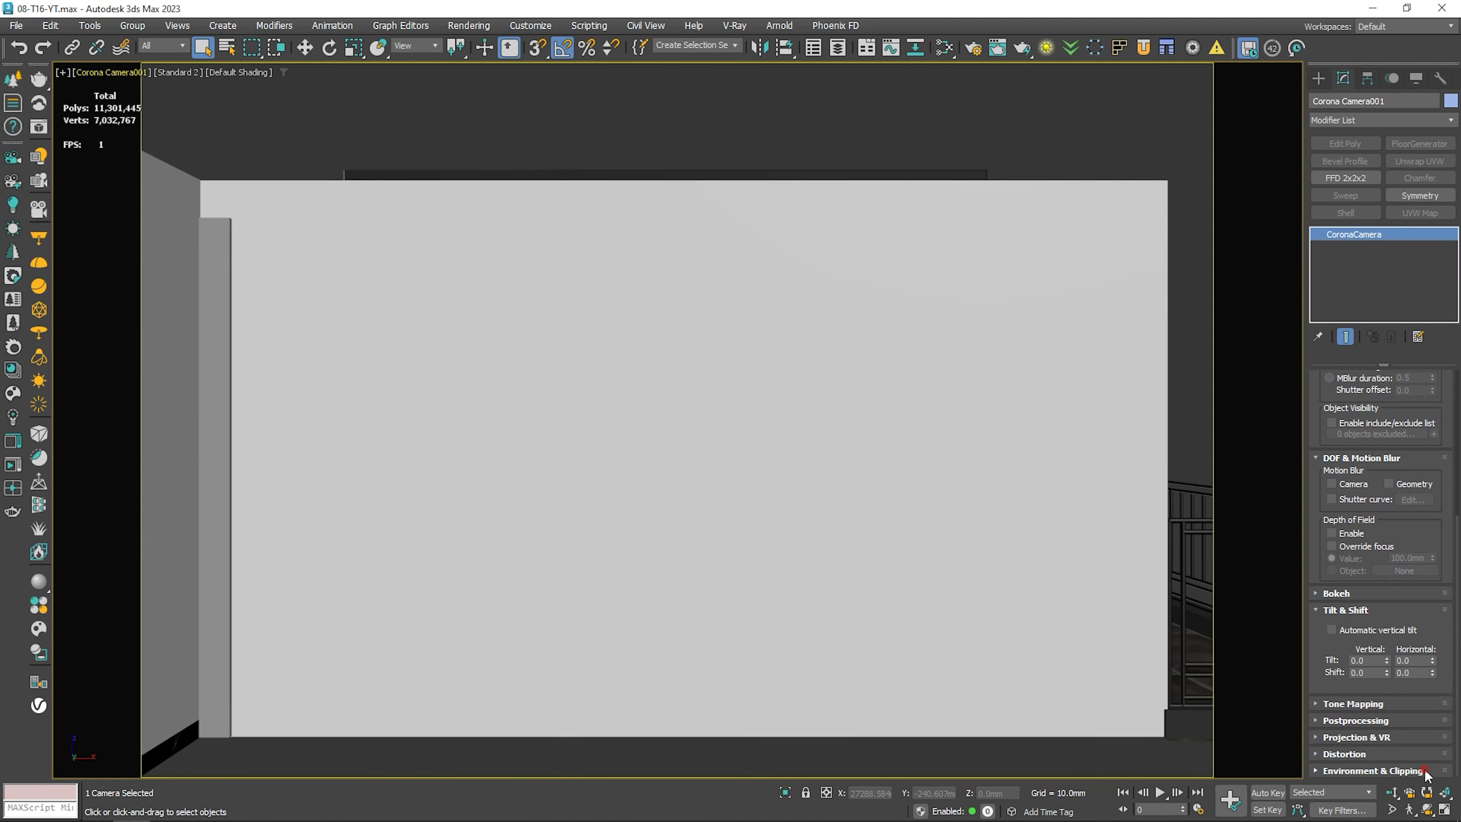
scroll(1380, 576, down, 3)
click(1345, 670)
double_click(1403, 706)
text(50000.0mm)
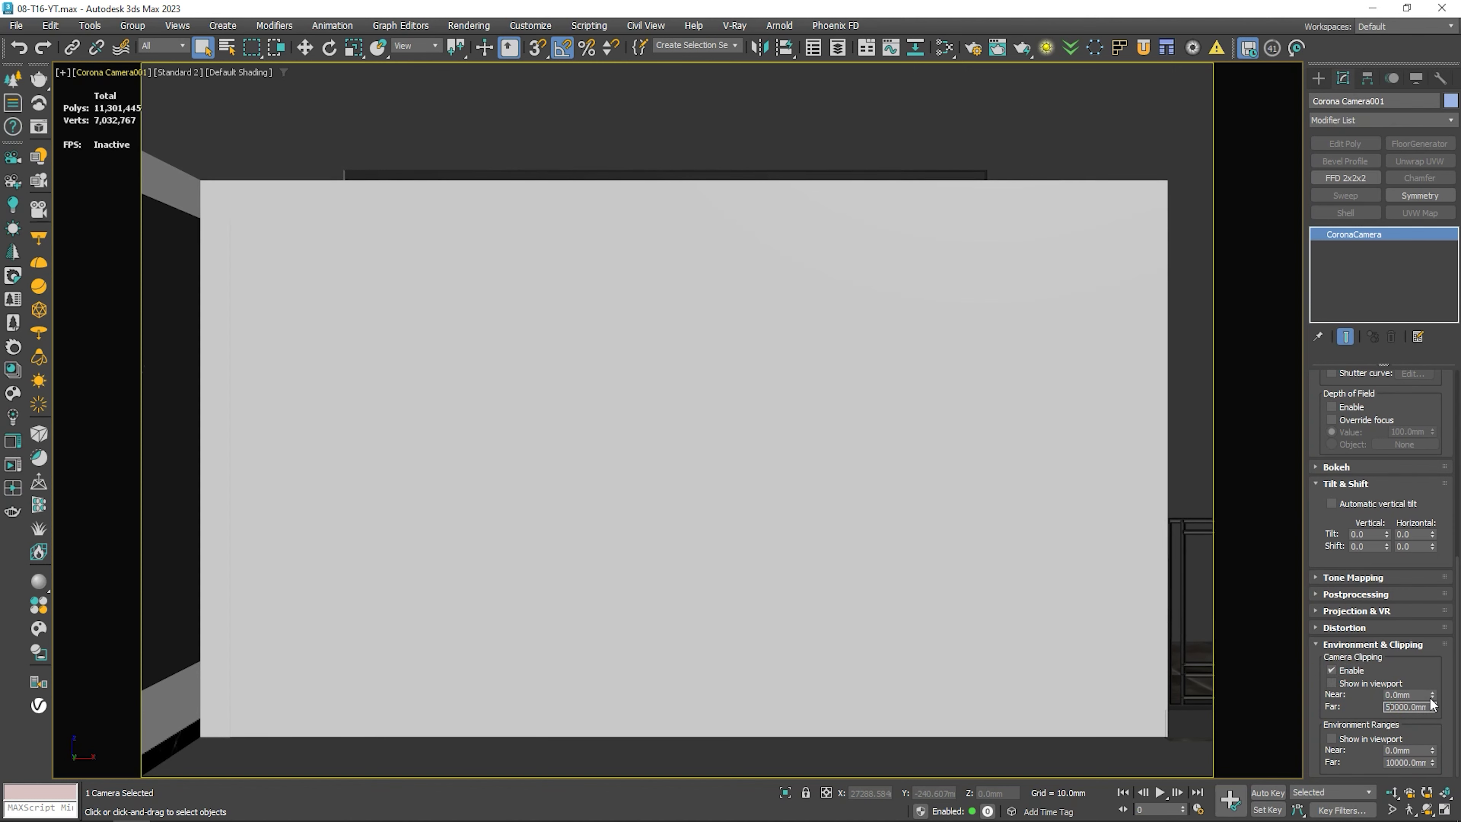
click(1406, 694)
text(5000)
key(Return)
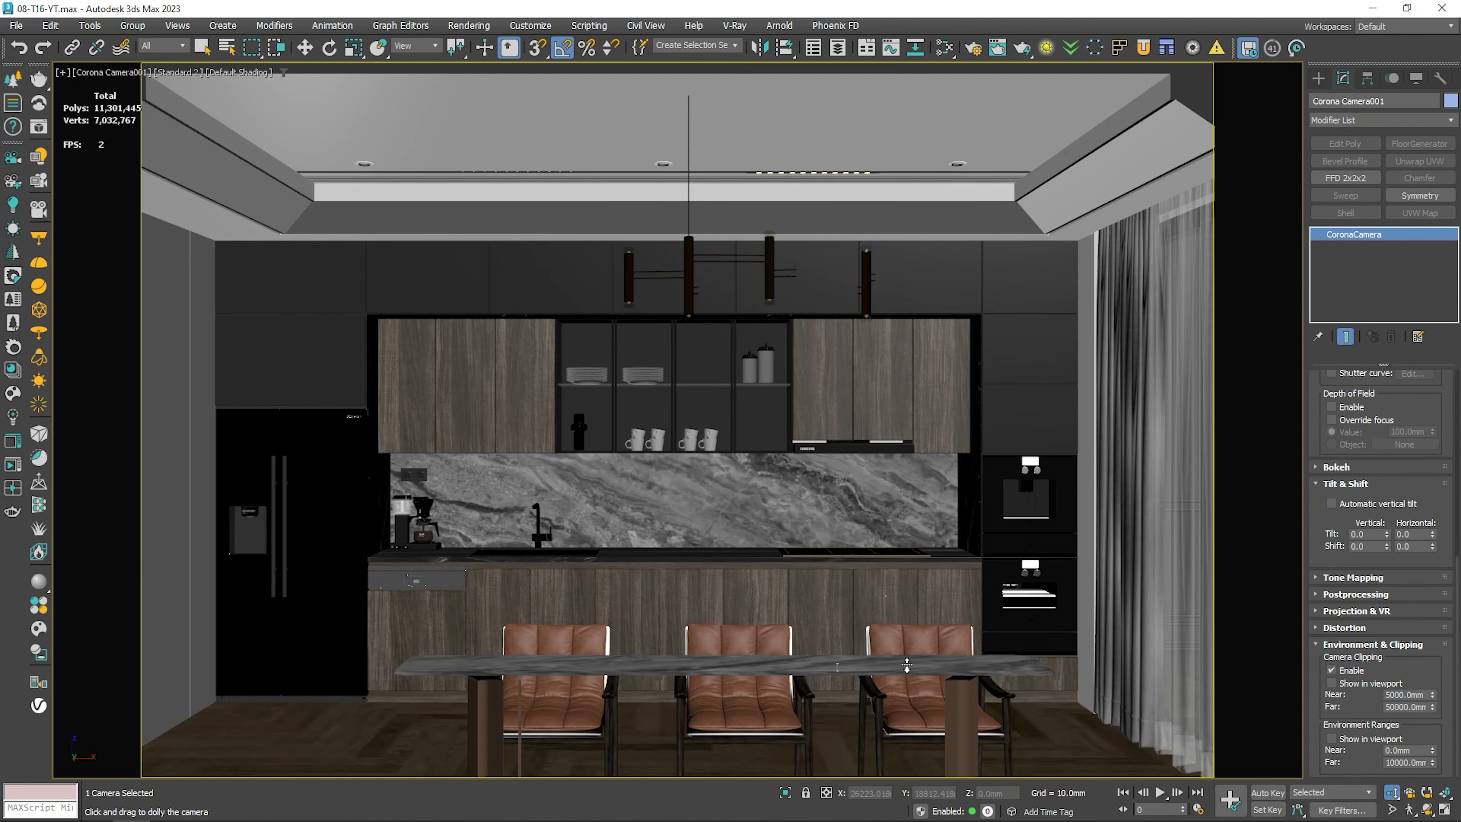
drag(973, 629, 907, 646)
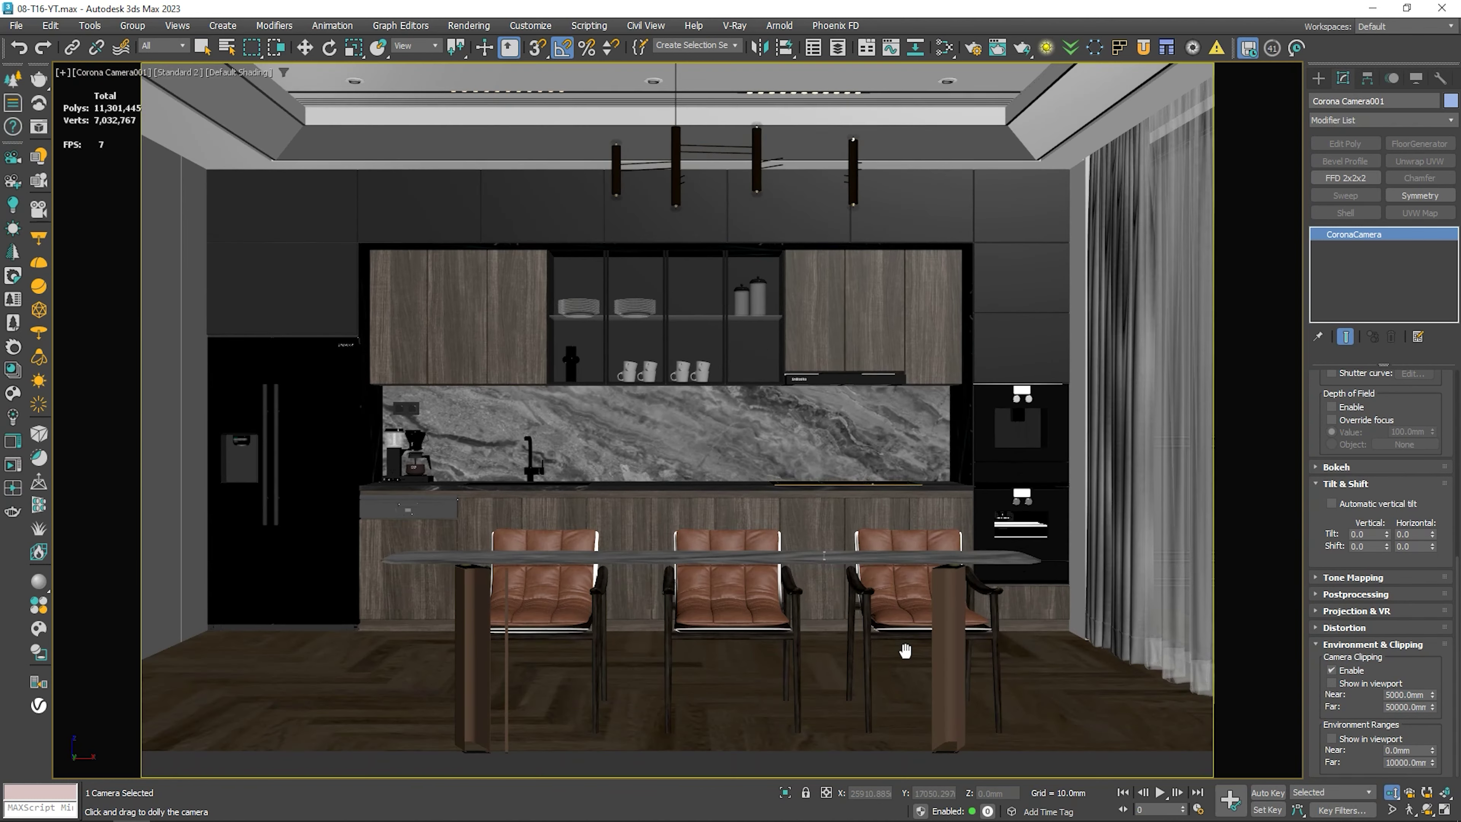
drag(1433, 694, 1173, 621)
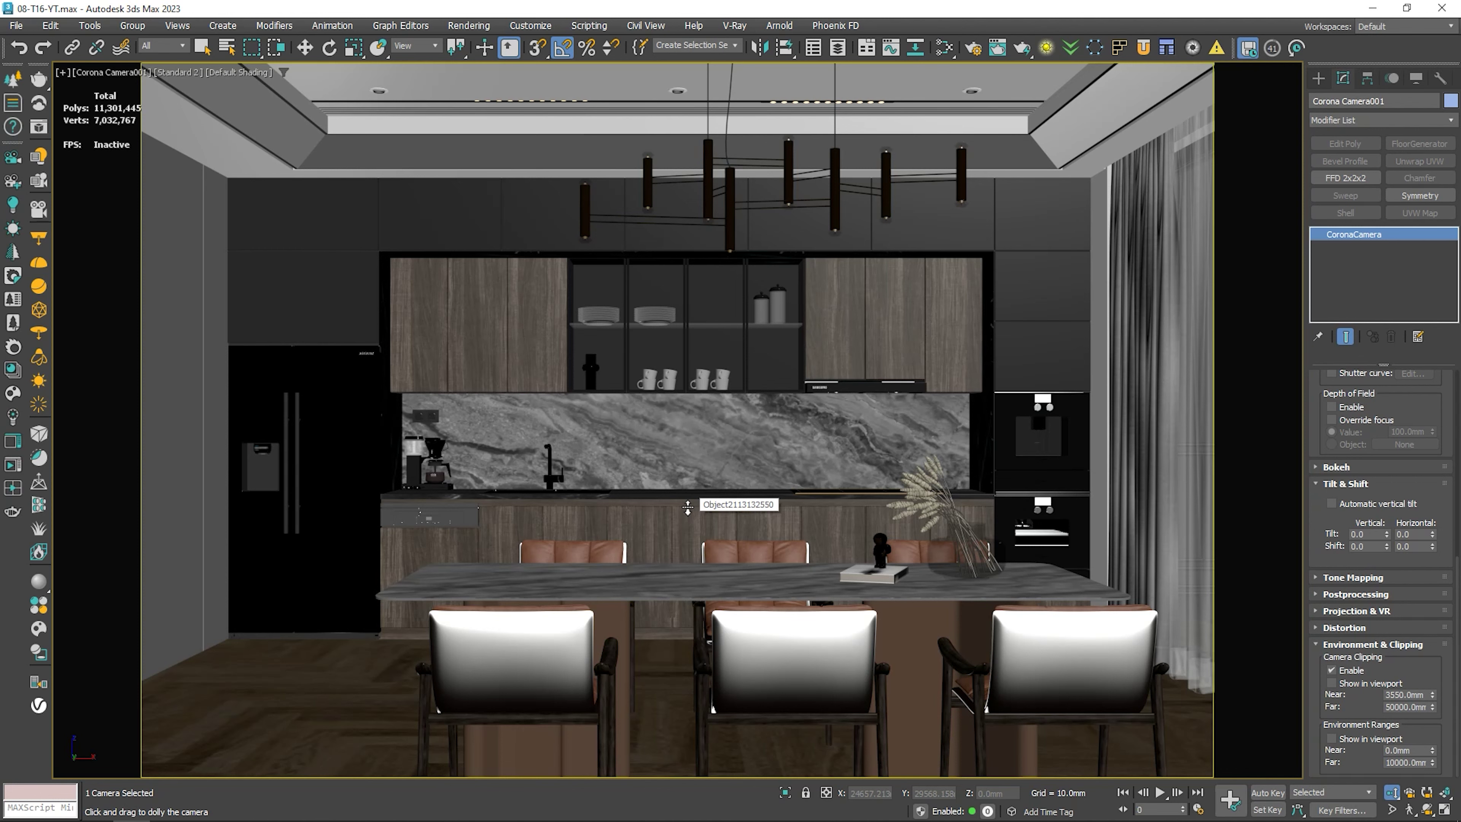
Switch to the Top view, deselect the camera, and zoom in on the plan.
key(q)
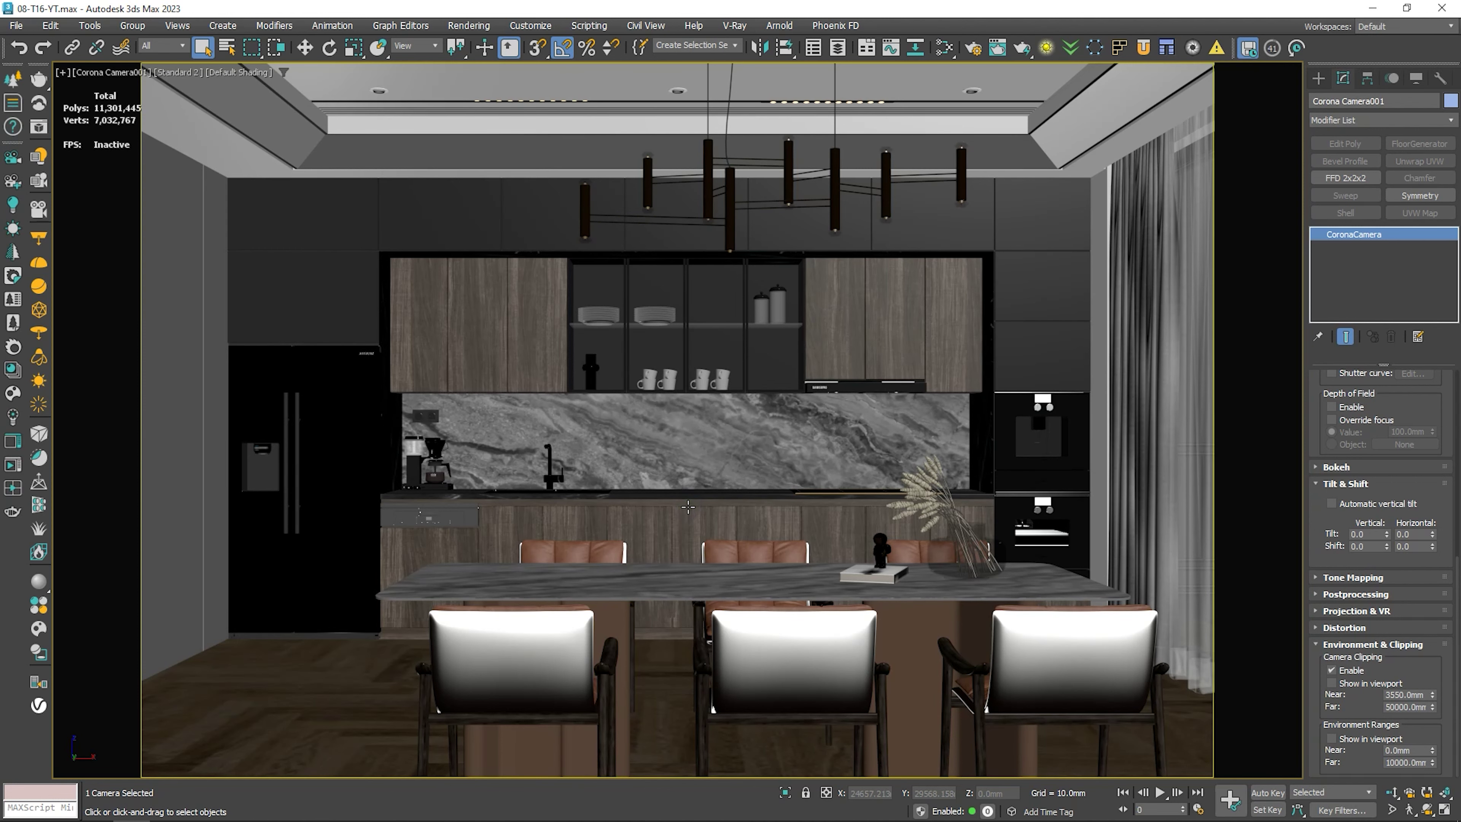
key(t)
click(683, 702)
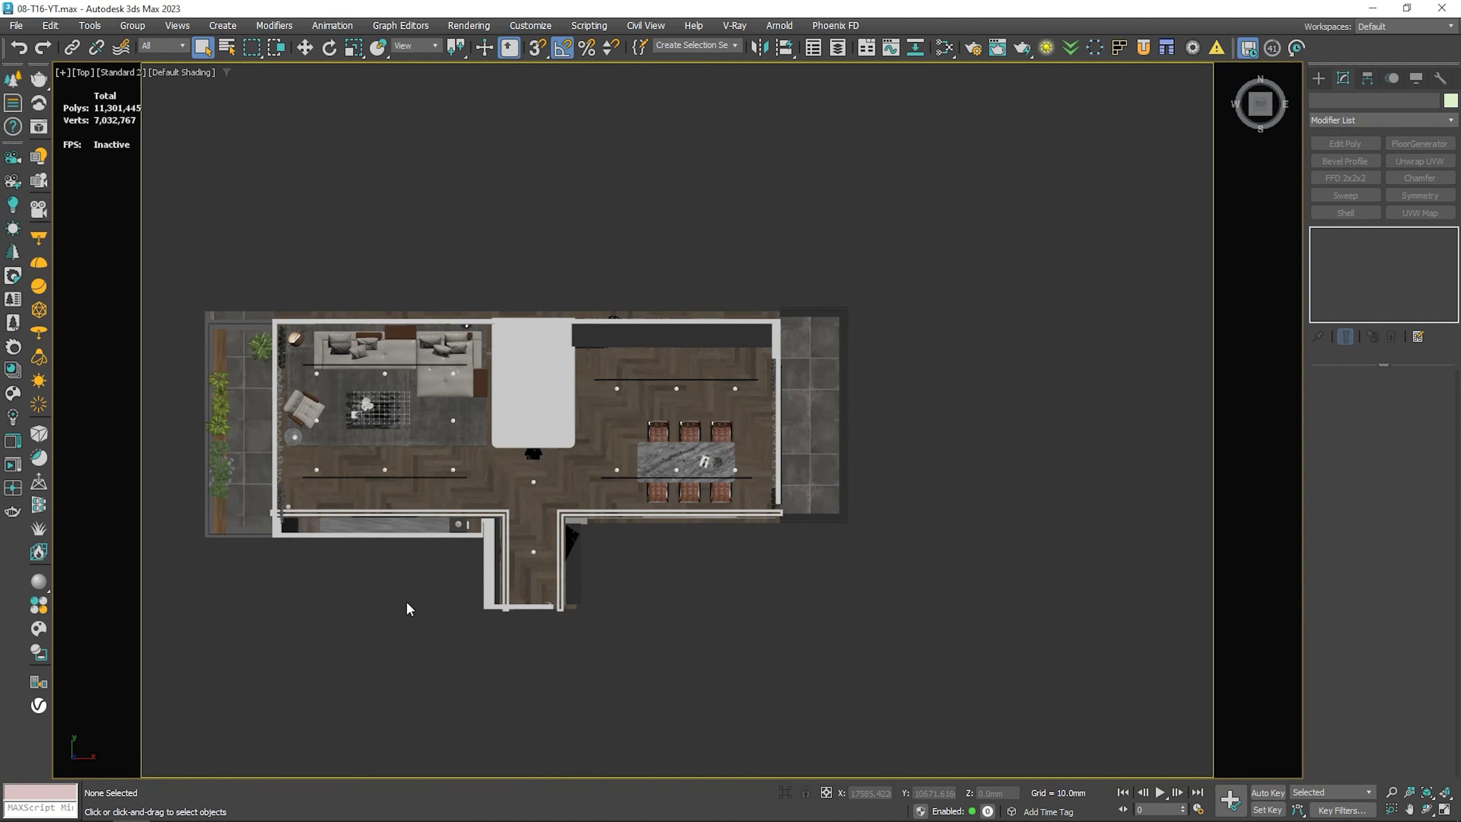
scroll(406, 596, up, 2)
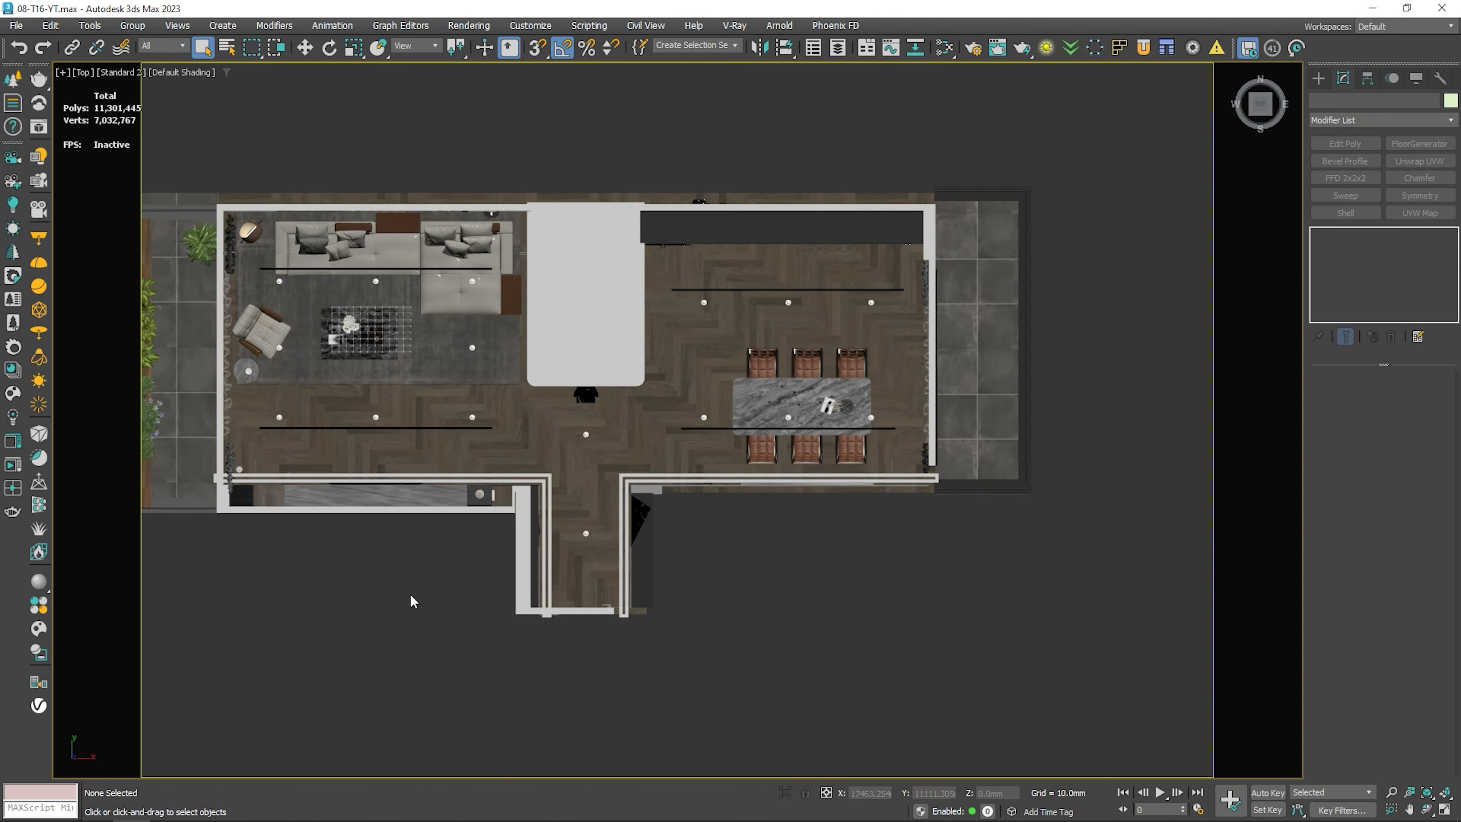
scroll(460, 610, up, 1)
scroll(510, 623, up, 4)
scroll(510, 626, down, 2)
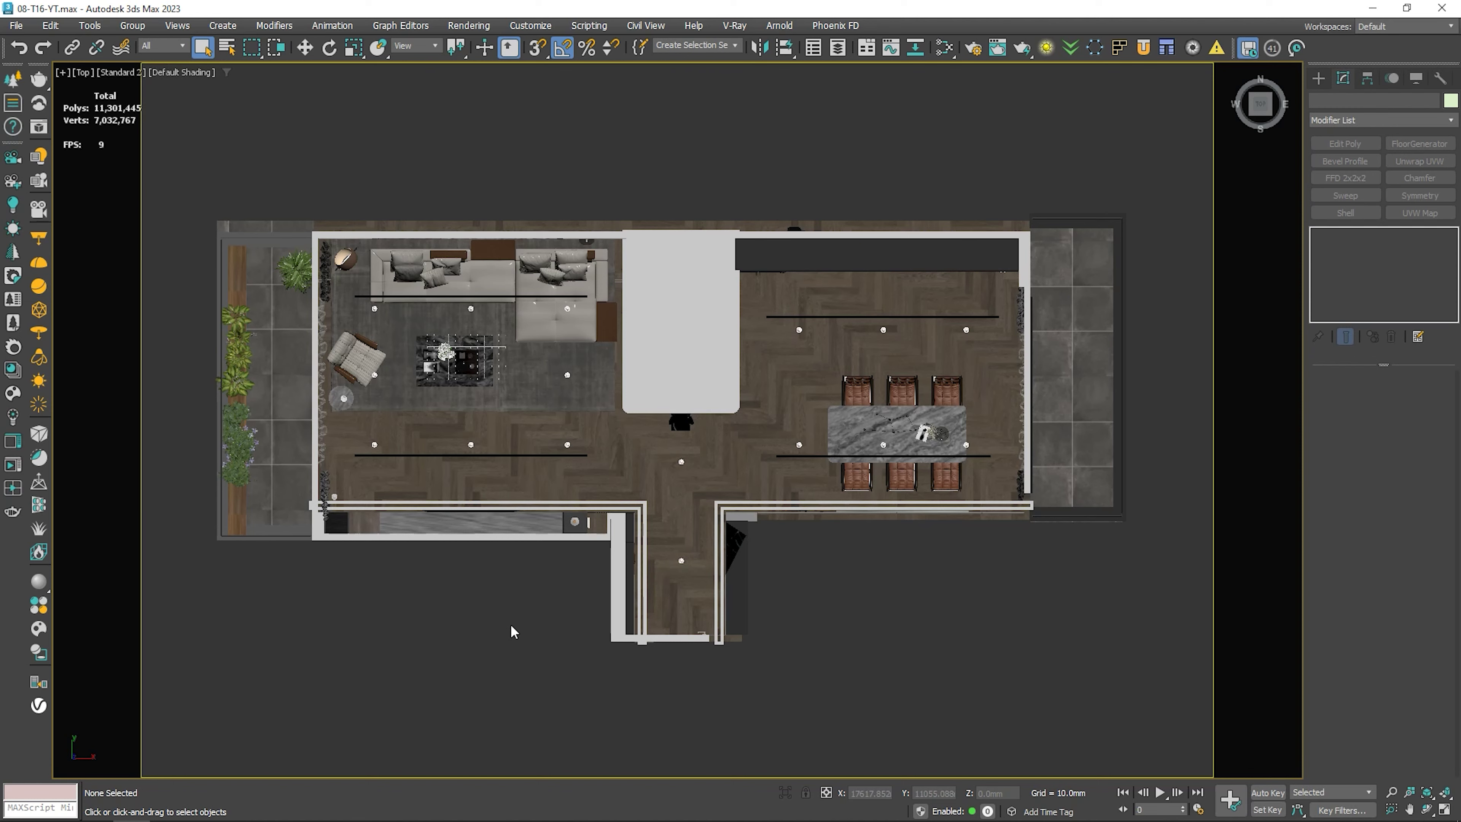
Turn the perspective view to face the living room front-on in wireframe.
key(p)
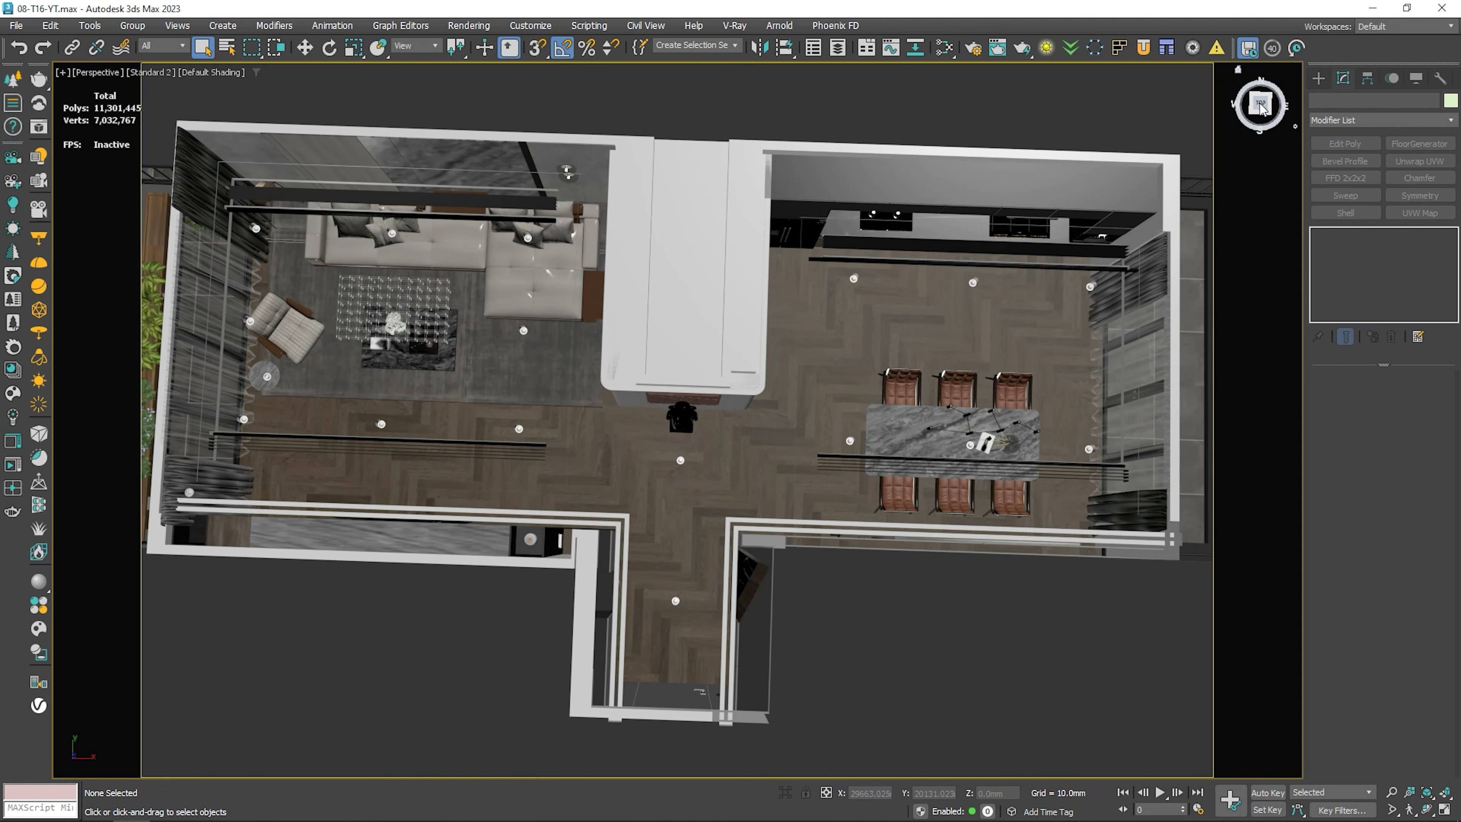
click(1262, 115)
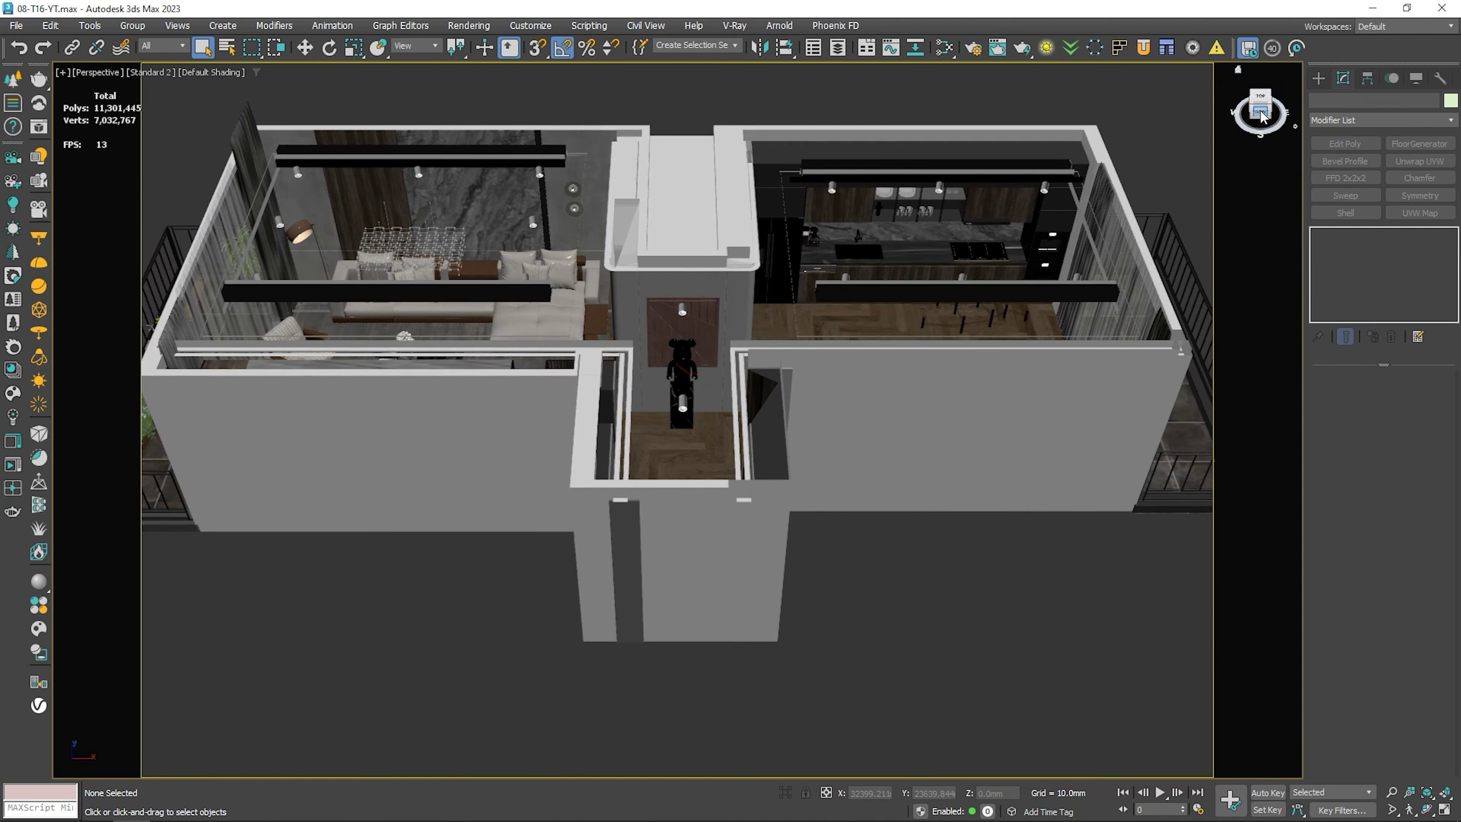
click(1261, 114)
scroll(466, 606, up, 5)
key(F3)
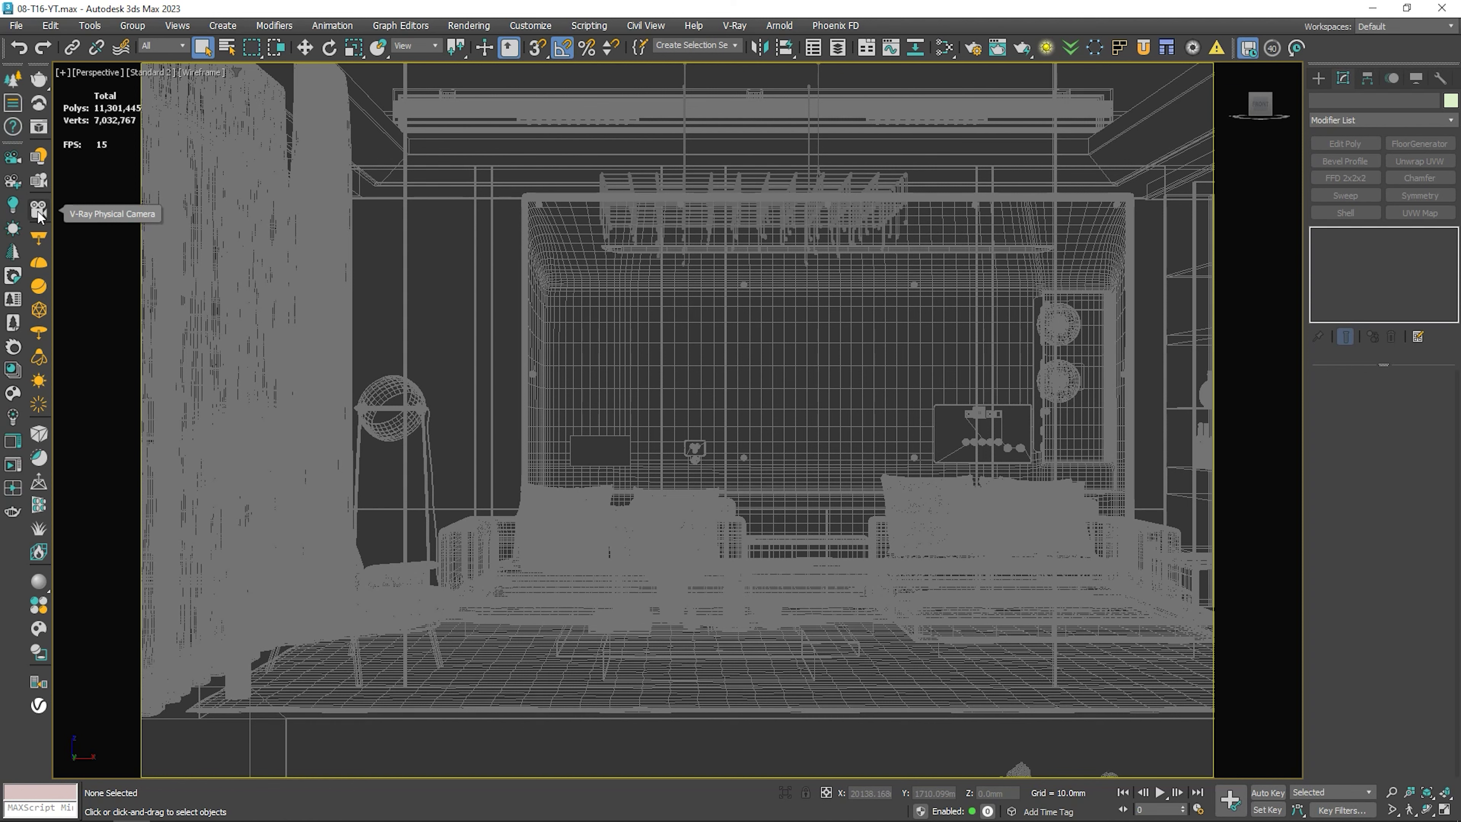
Create a V-Ray physical camera, switching the renderer to V-Ray, in shaded display.
click(38, 214)
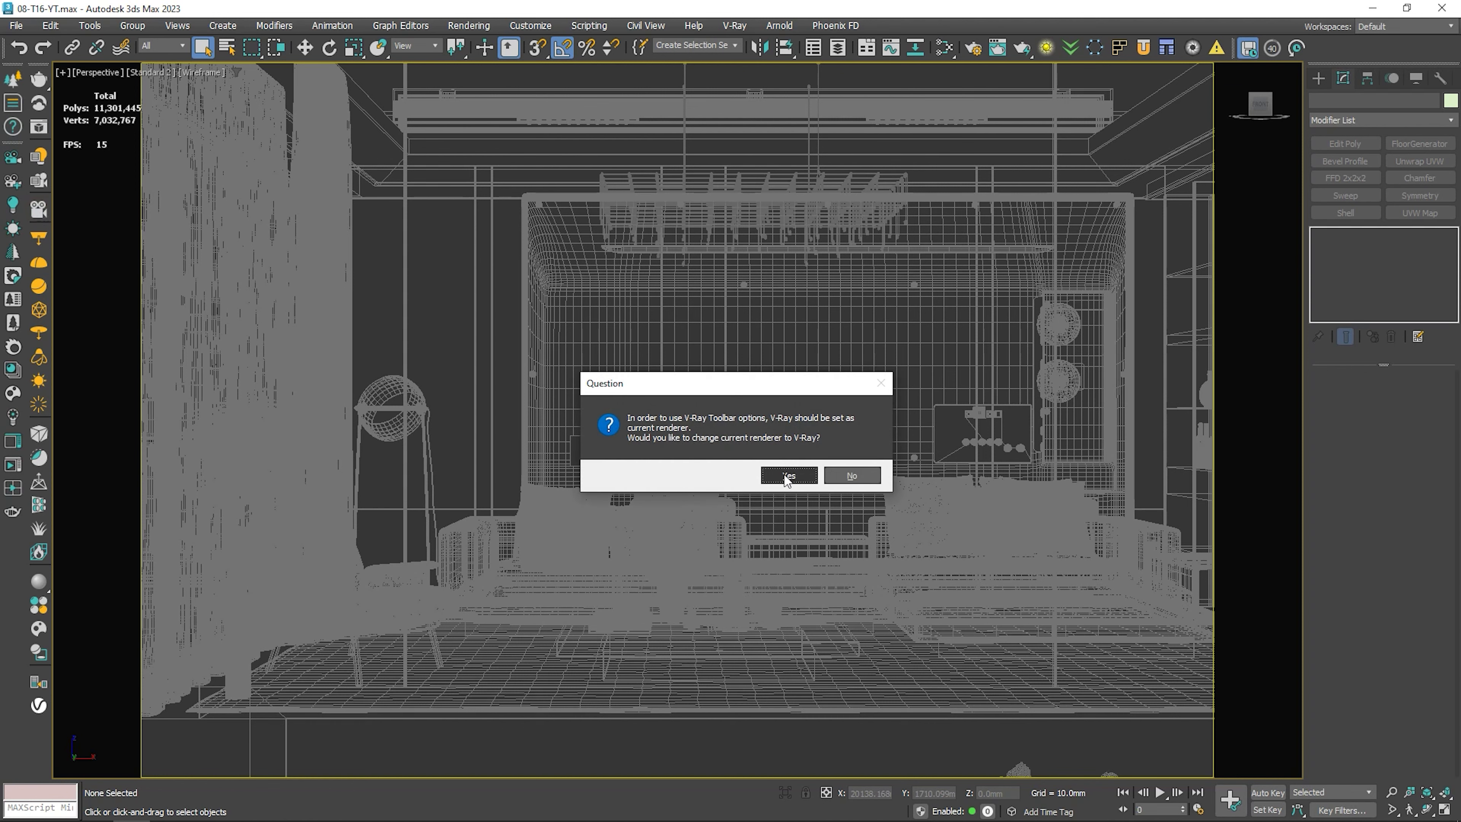
click(786, 480)
key(F3)
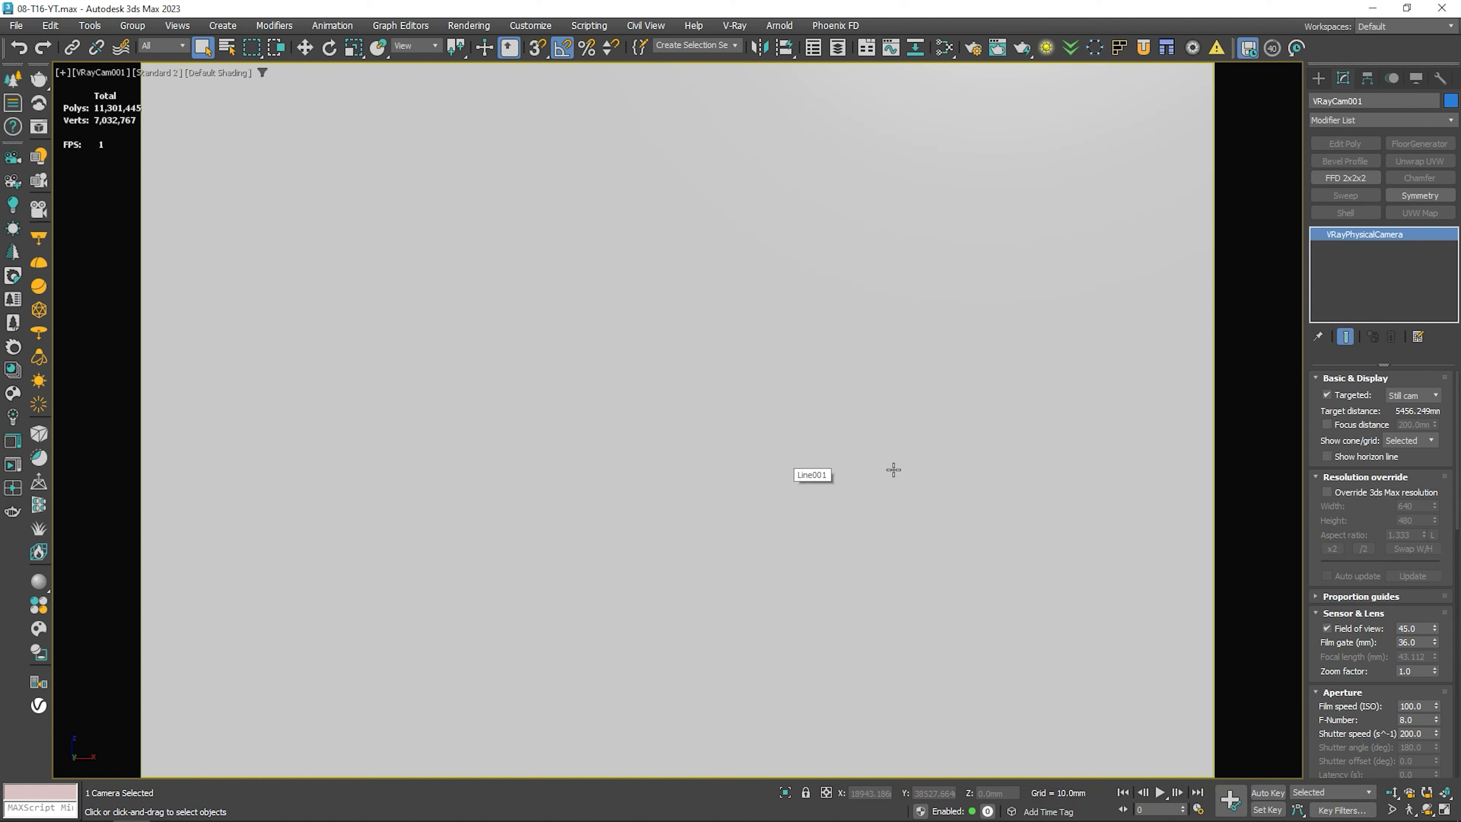
drag(1458, 500, 1456, 724)
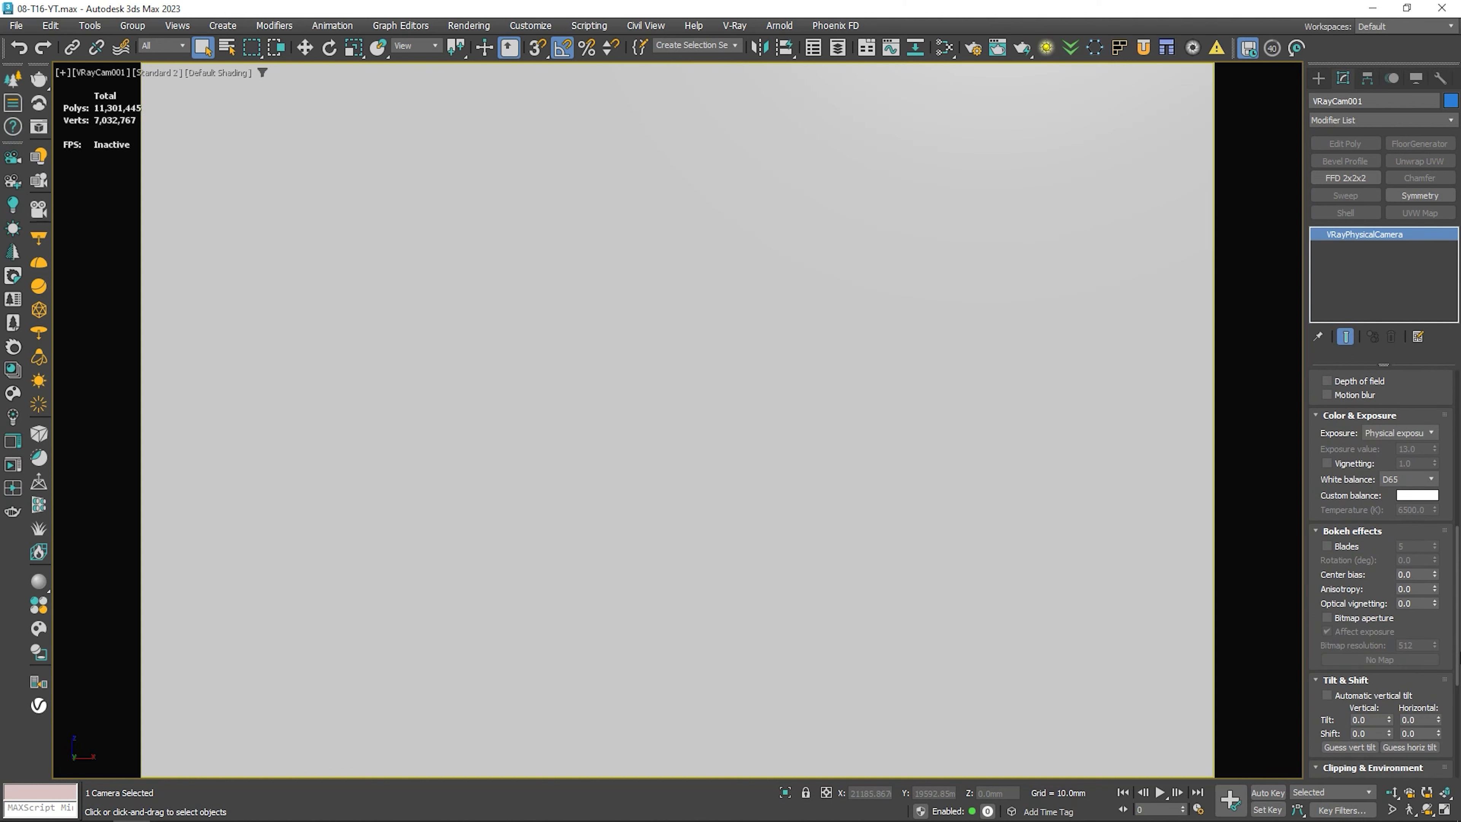
Enable vertical tilt and clipping at 20000 mm far and about 4370 mm near, then return to Perspective.
click(1327, 471)
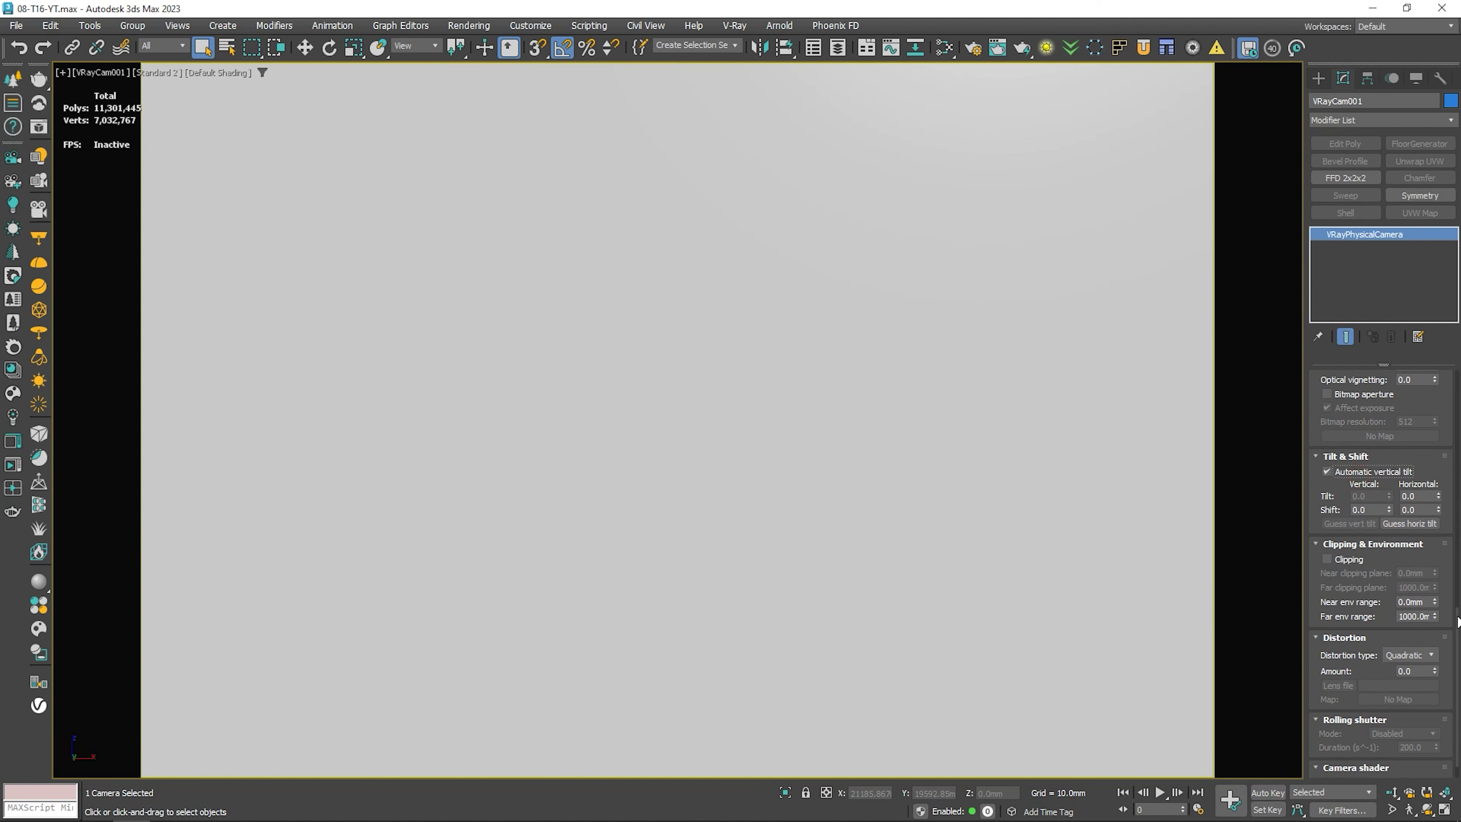
scroll(1439, 621, down, 1)
click(1326, 529)
double_click(1410, 557)
text(20000)
key(shift+Tab)
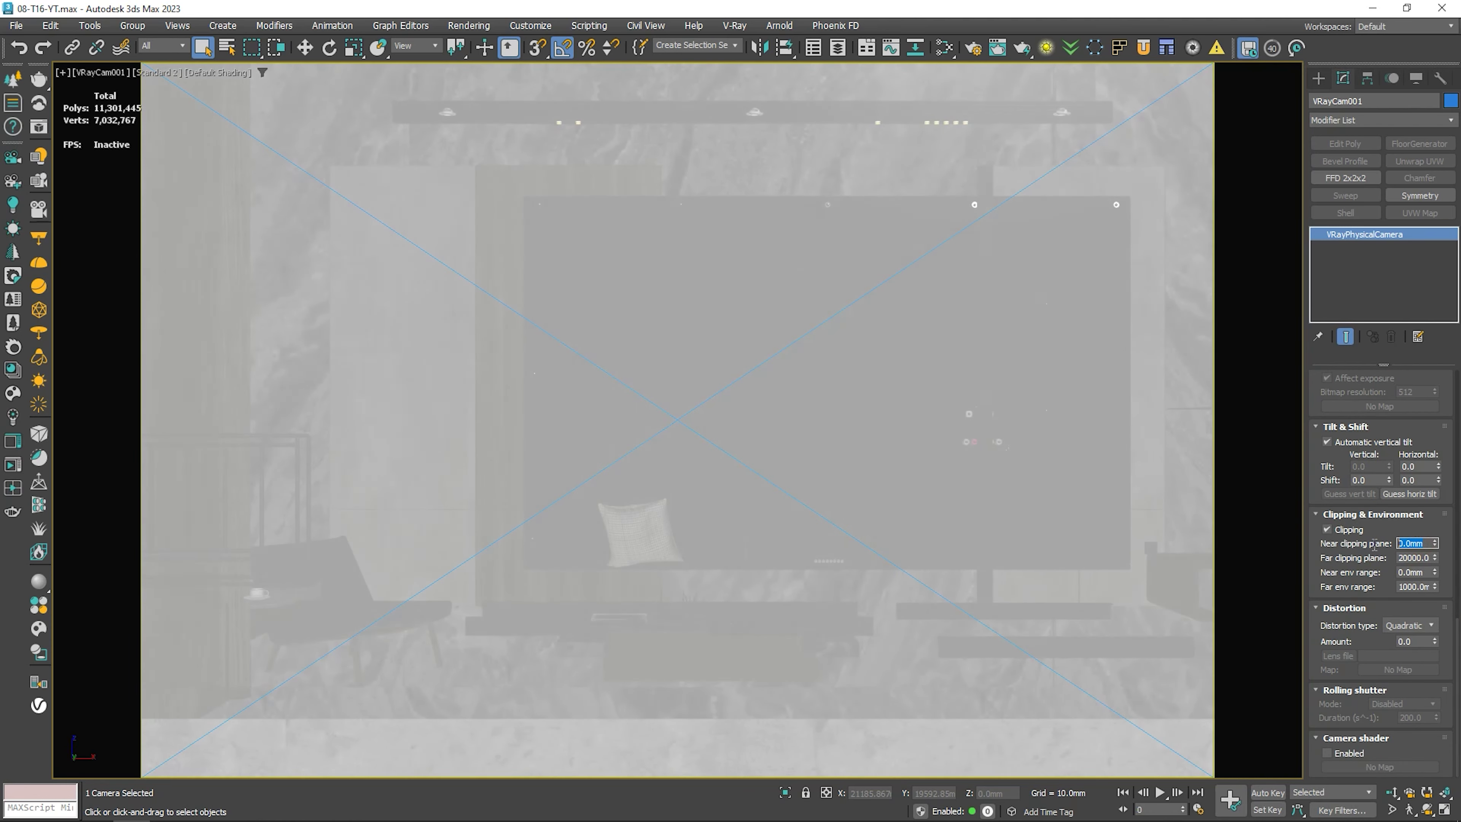
text(3000)
key(Return)
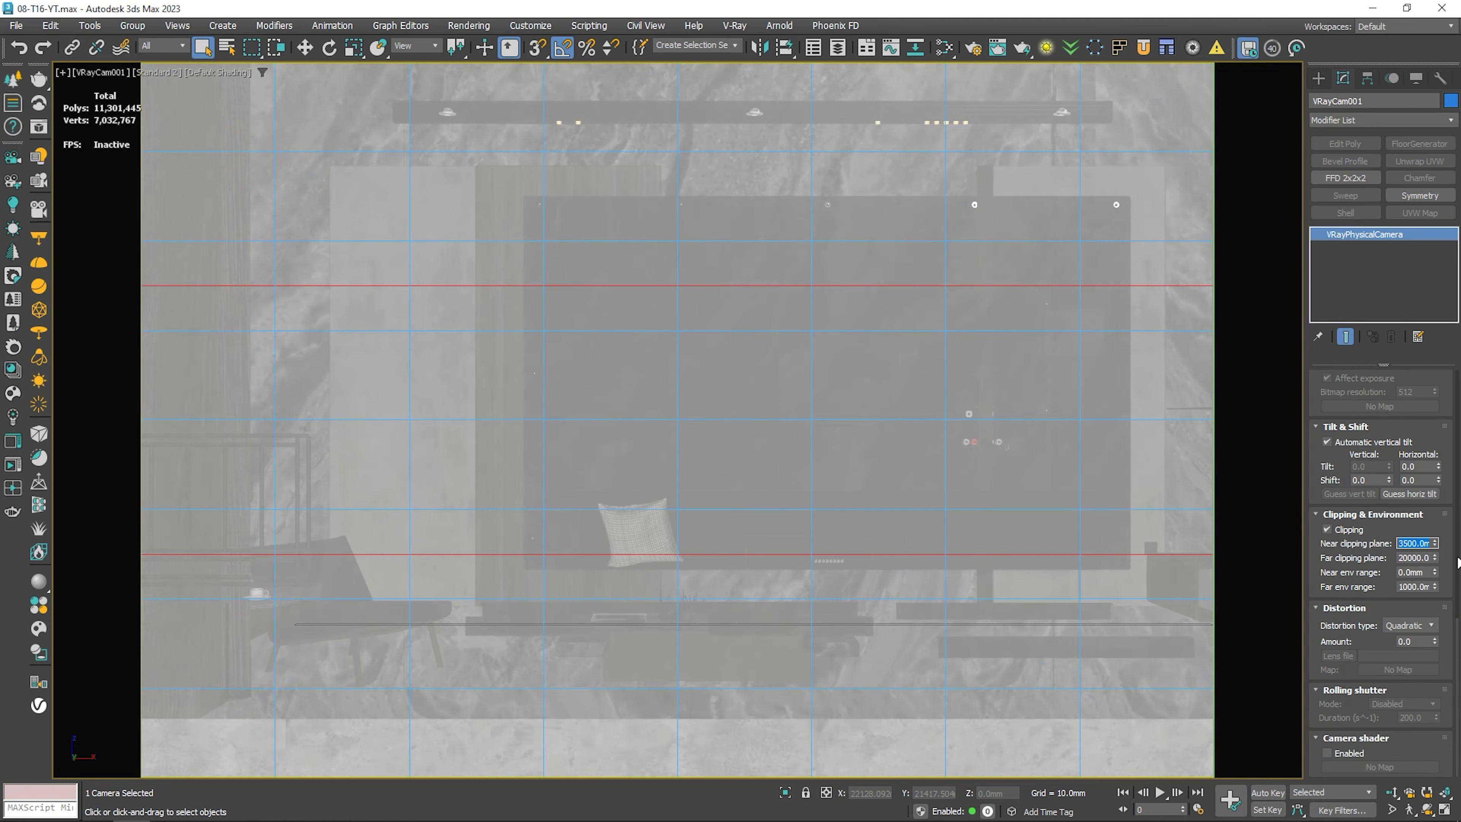
drag(1435, 544, 1440, 516)
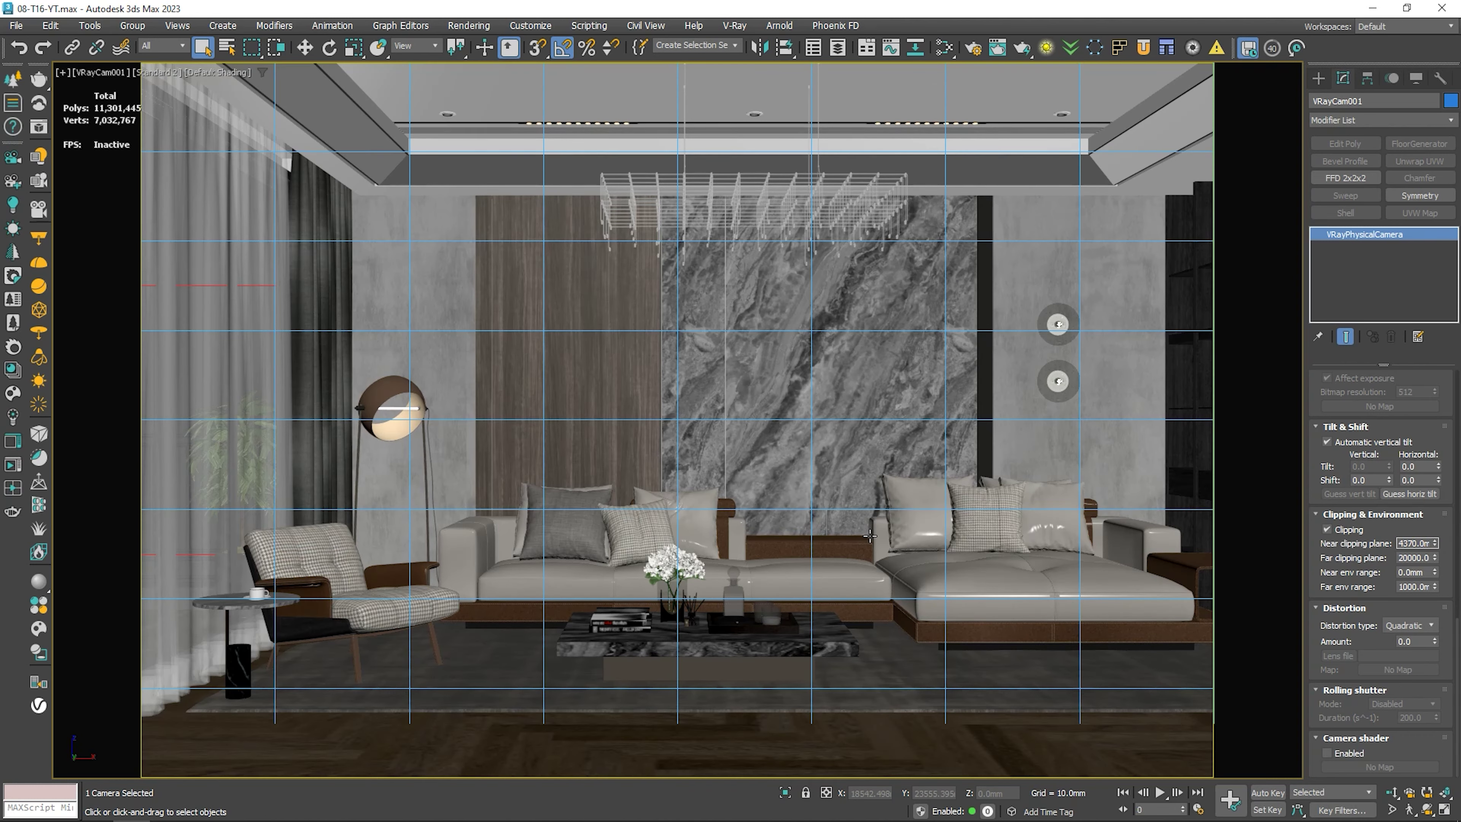
key(p)
click(372, 481)
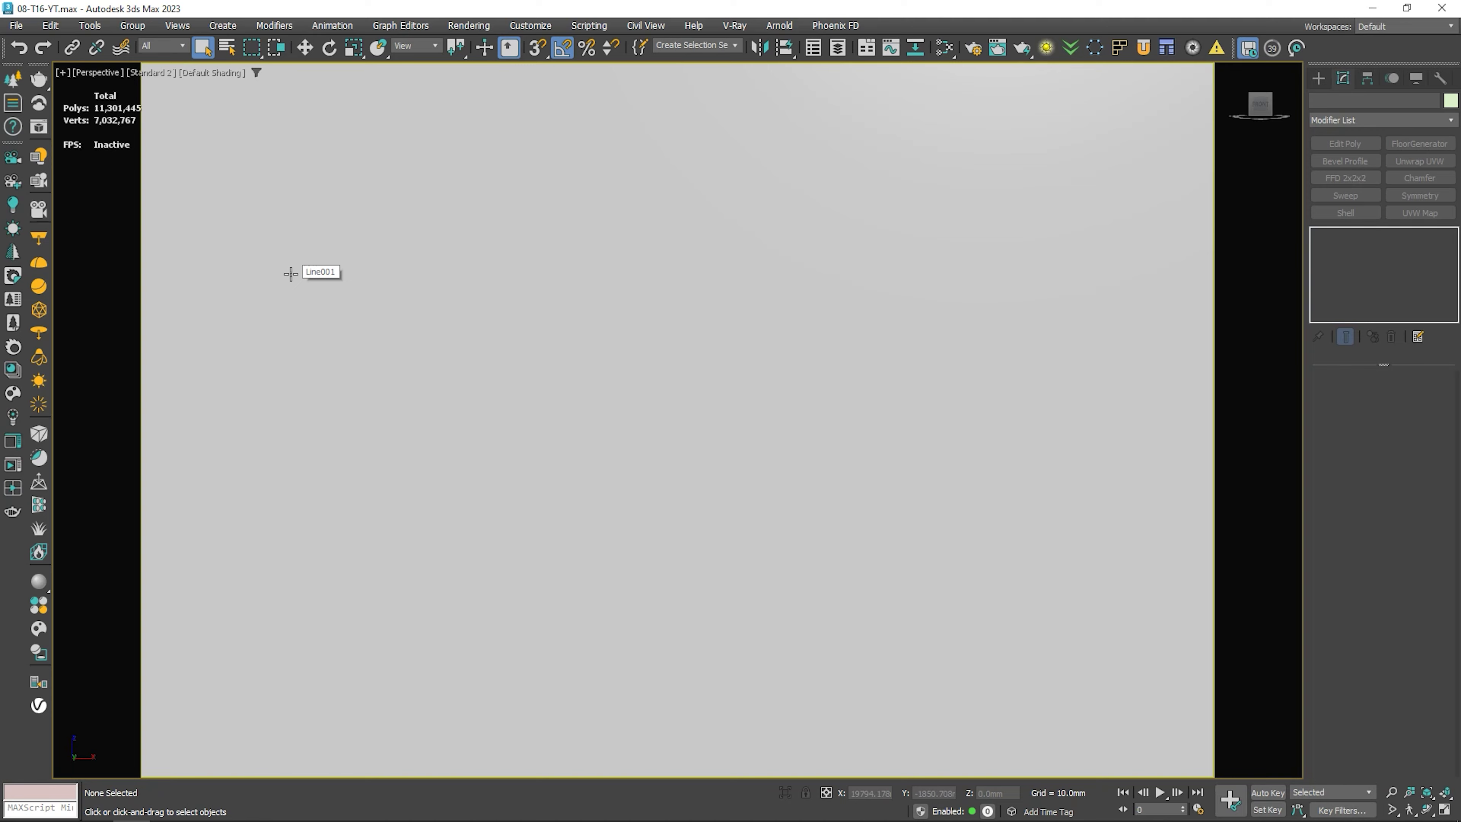
Create Corona Camera001 from the view with automatic vertical tilt and near clipping 4082.5 mm.
key(F3)
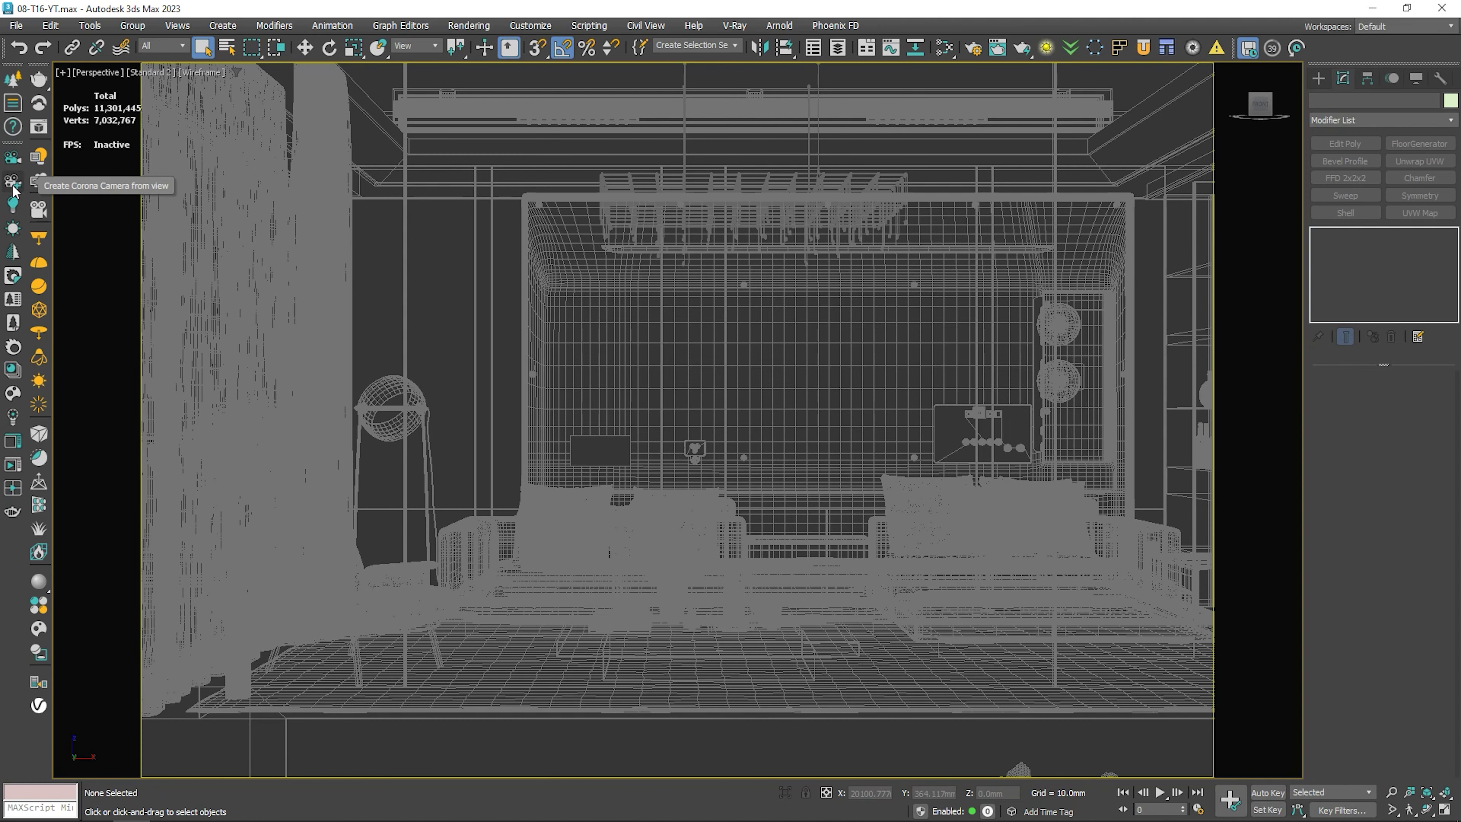
click(13, 189)
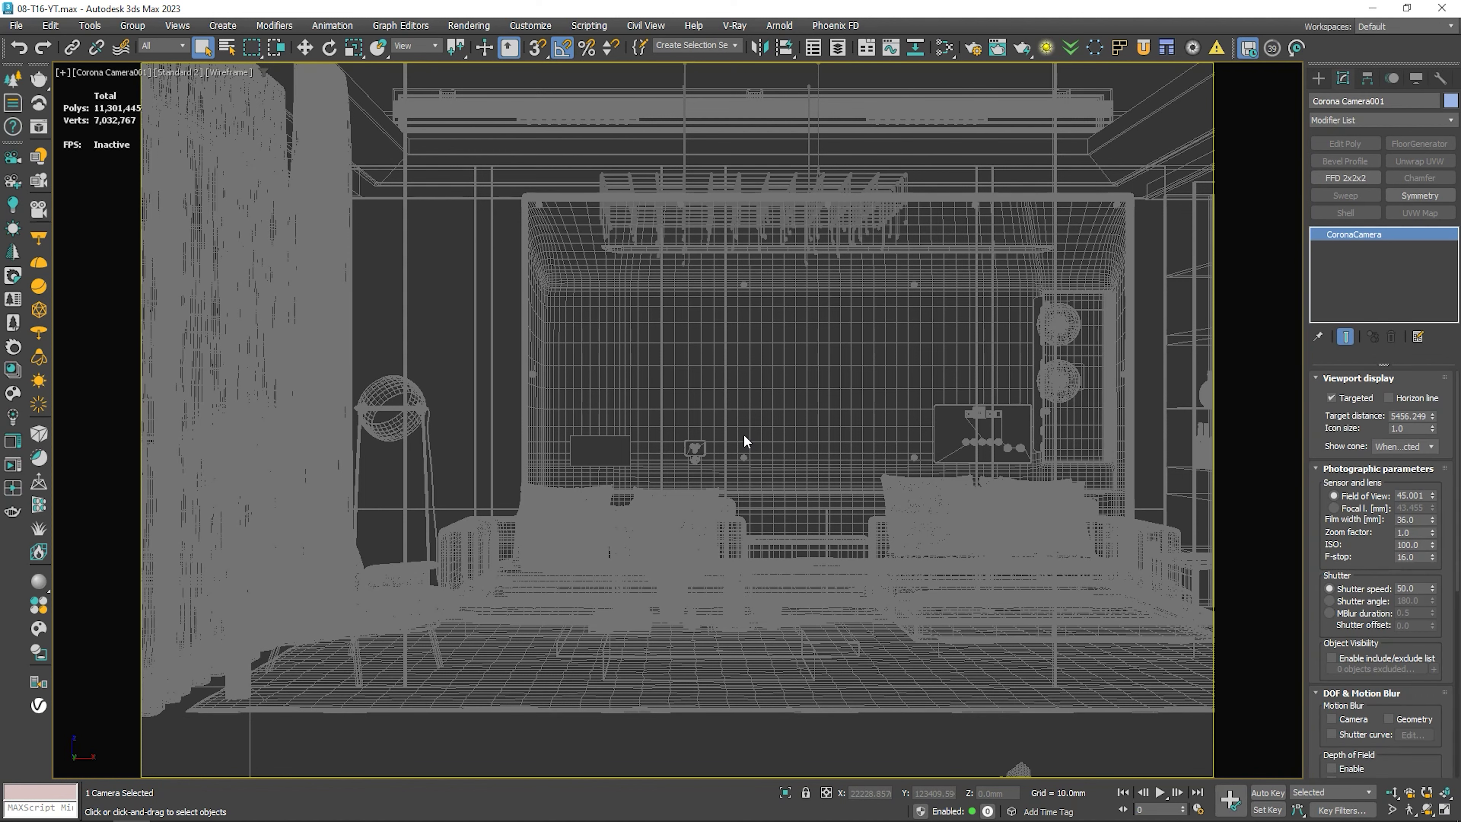
key(F3)
scroll(1458, 728, down, 5)
scroll(1457, 726, down, 1)
click(1330, 504)
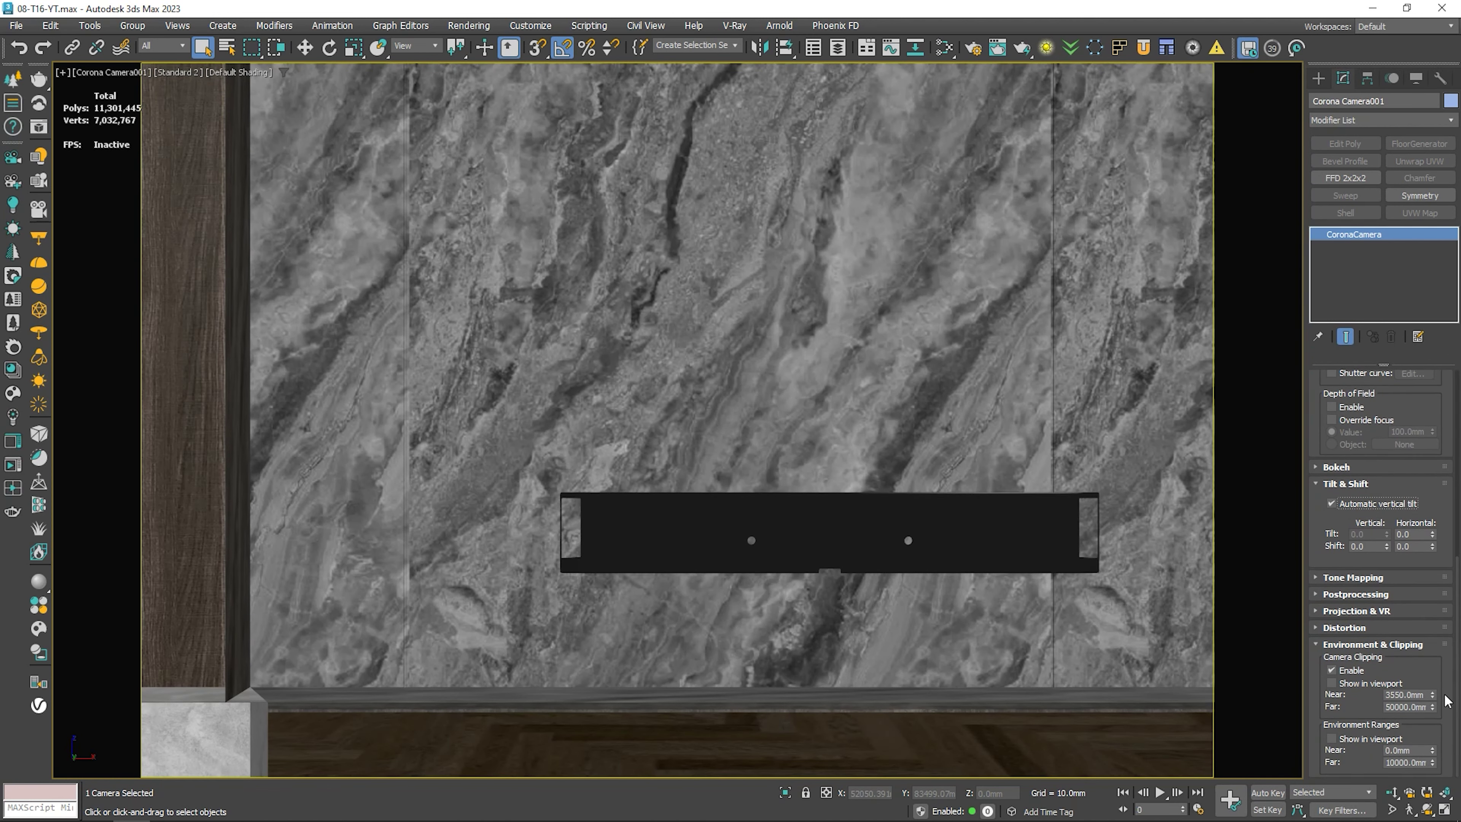
drag(1432, 697, 1431, 674)
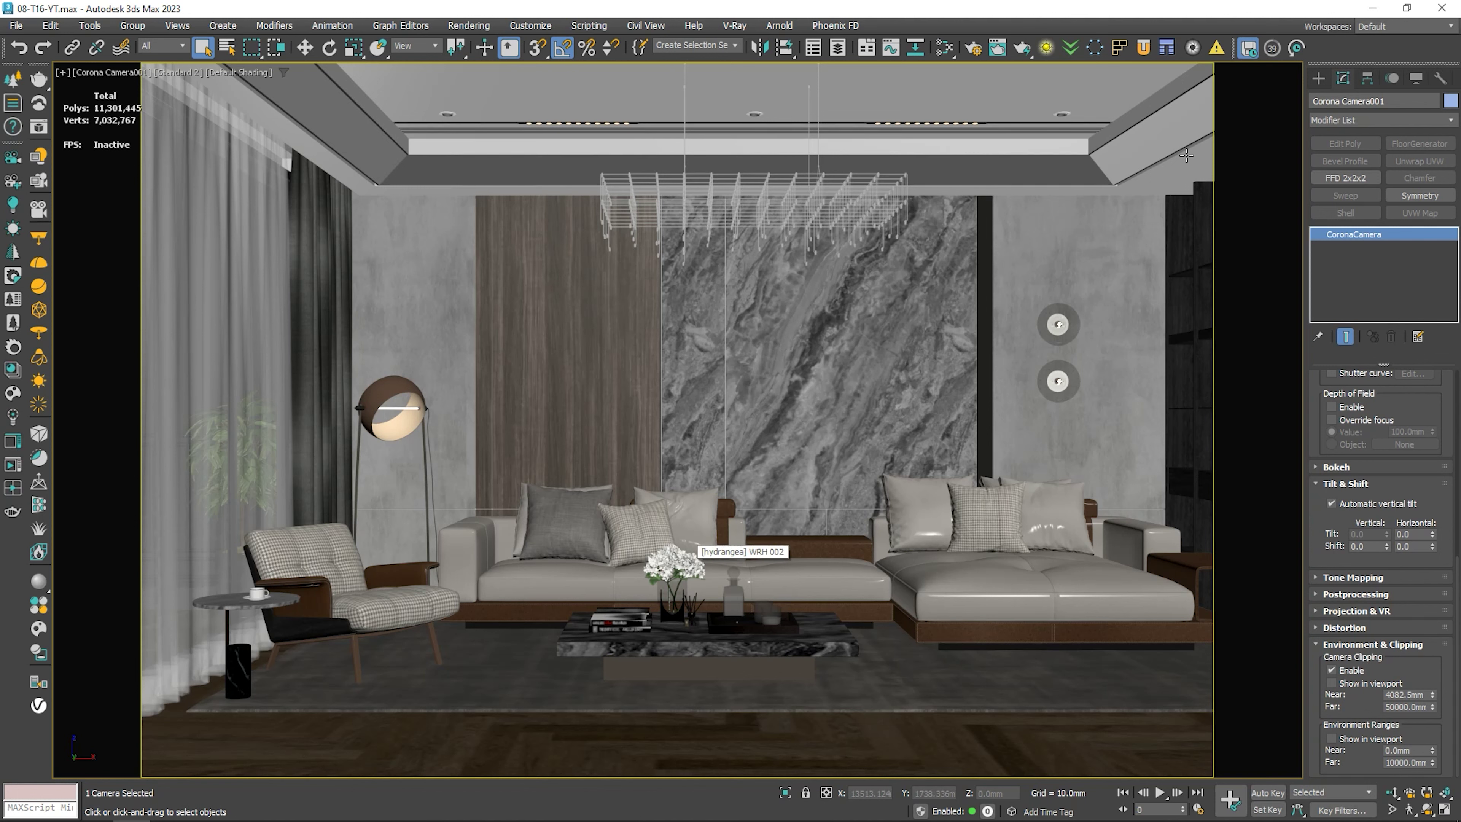
Open the Image Comp Helper and set the camera aspect to 16:10, trying 4:5 and 16:9 first.
click(1191, 48)
drag(1175, 82, 1259, 80)
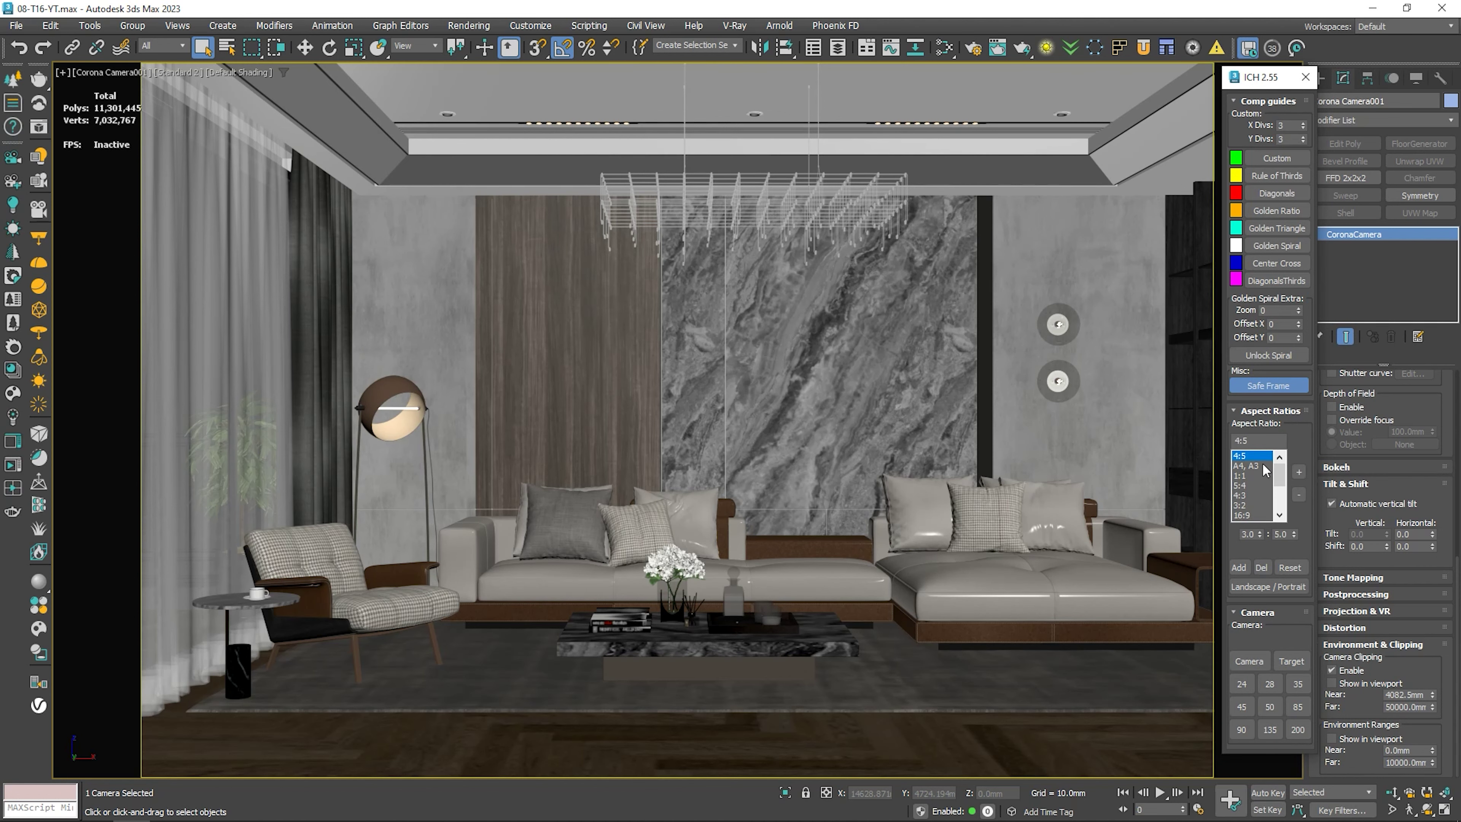
click(1243, 459)
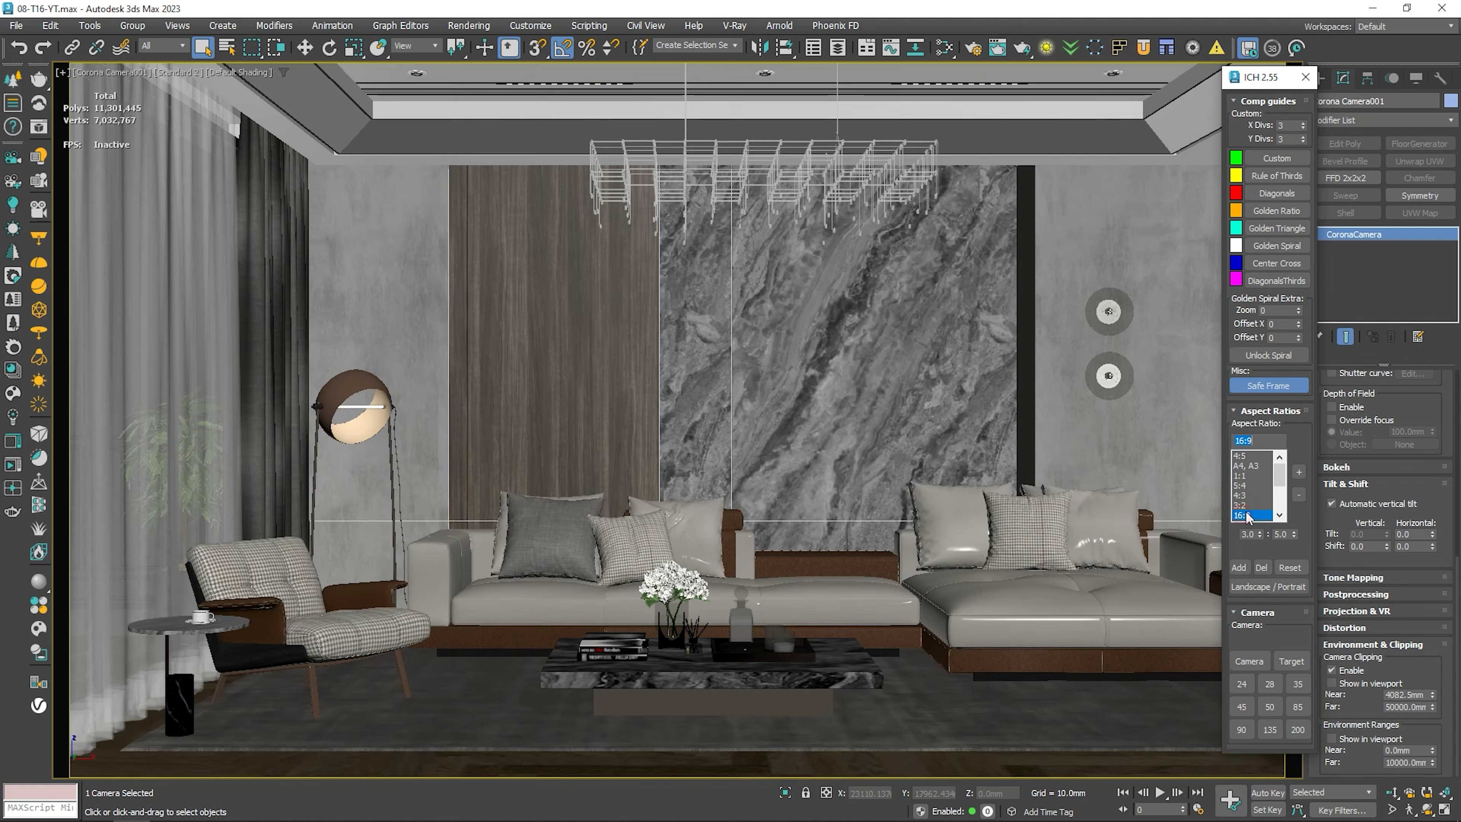
click(1245, 515)
scroll(1246, 516, down, 1)
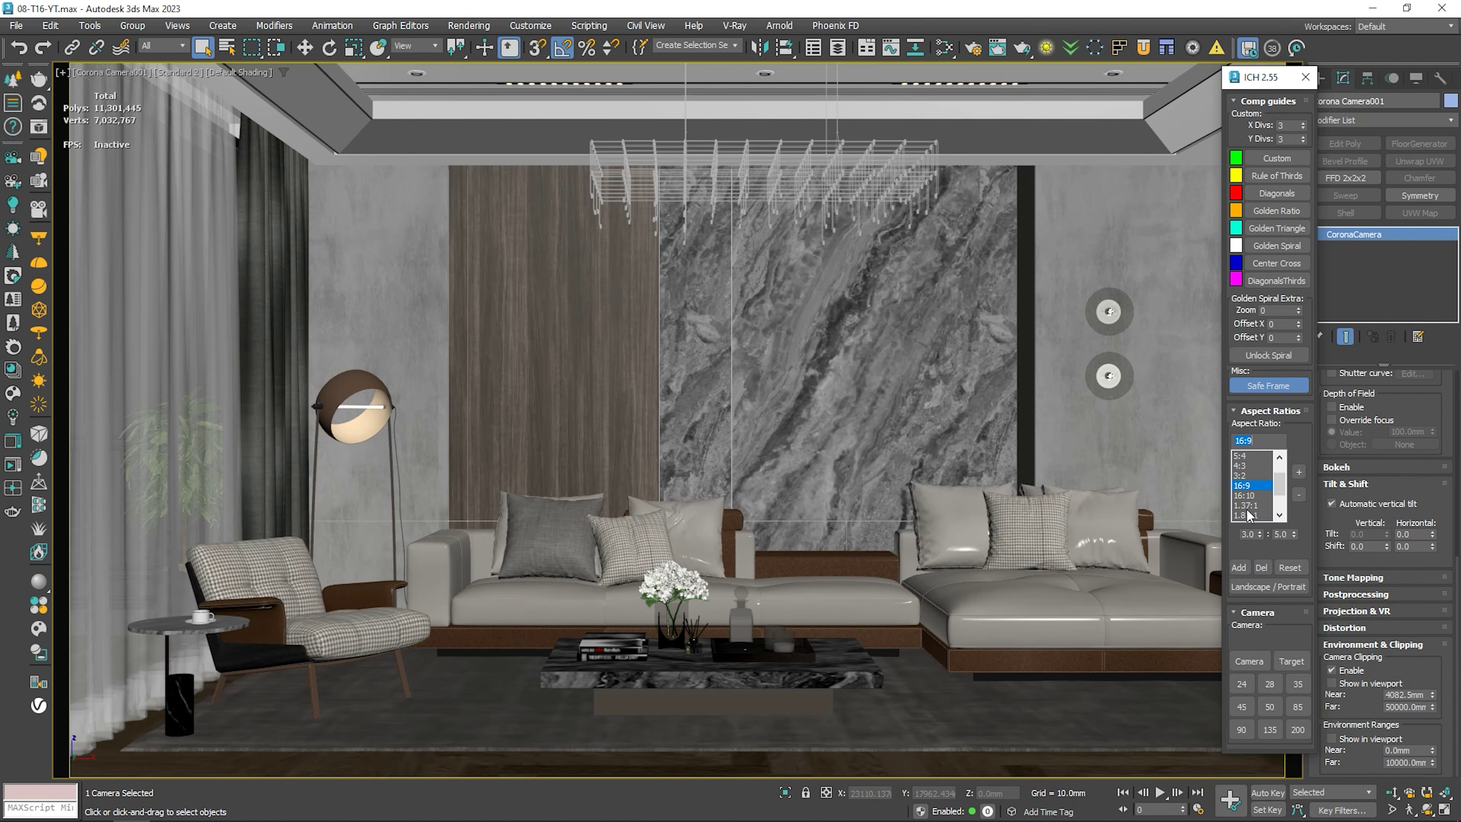
click(1245, 496)
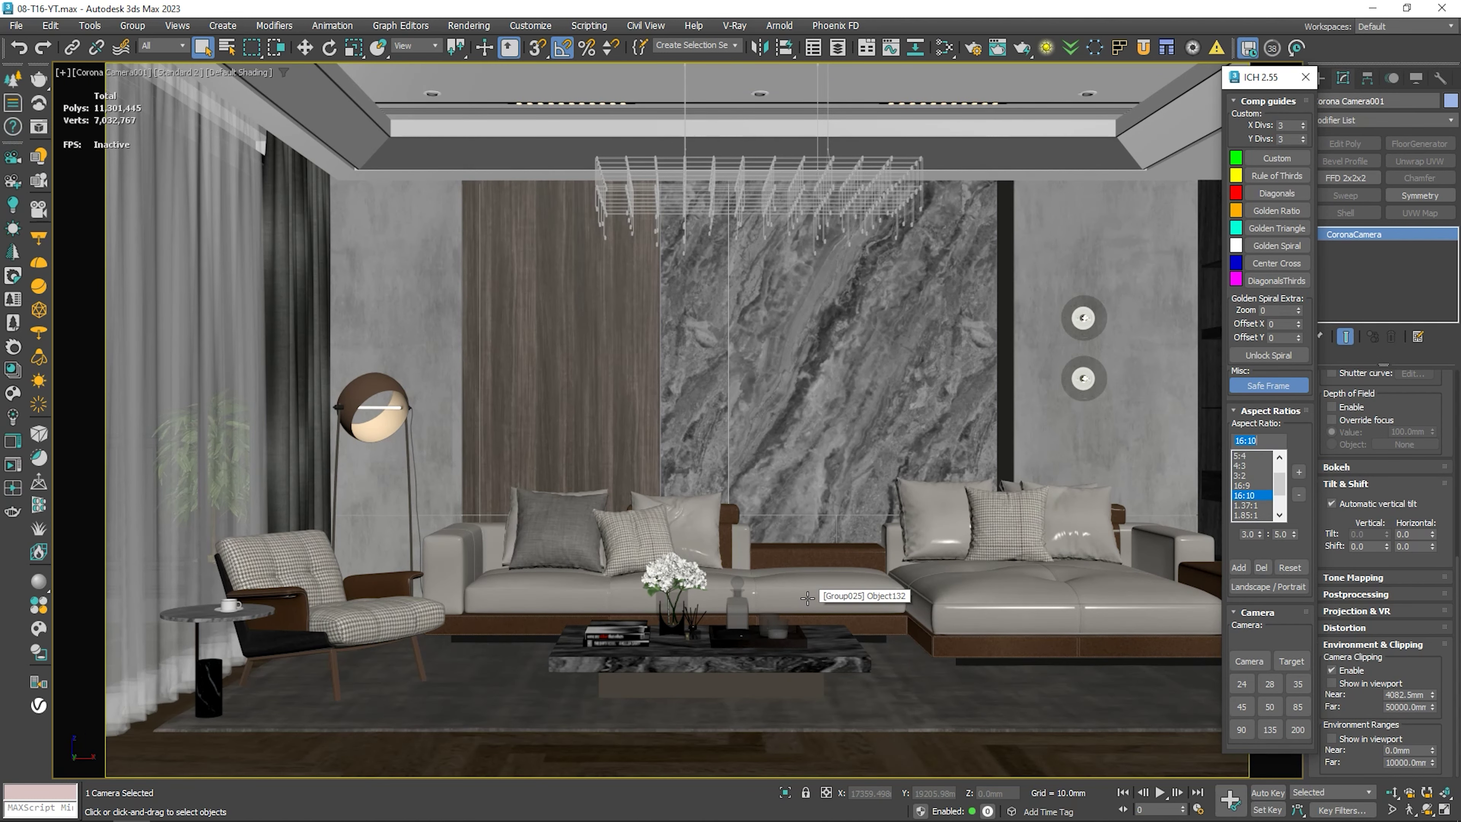
click(1253, 535)
key(Tab)
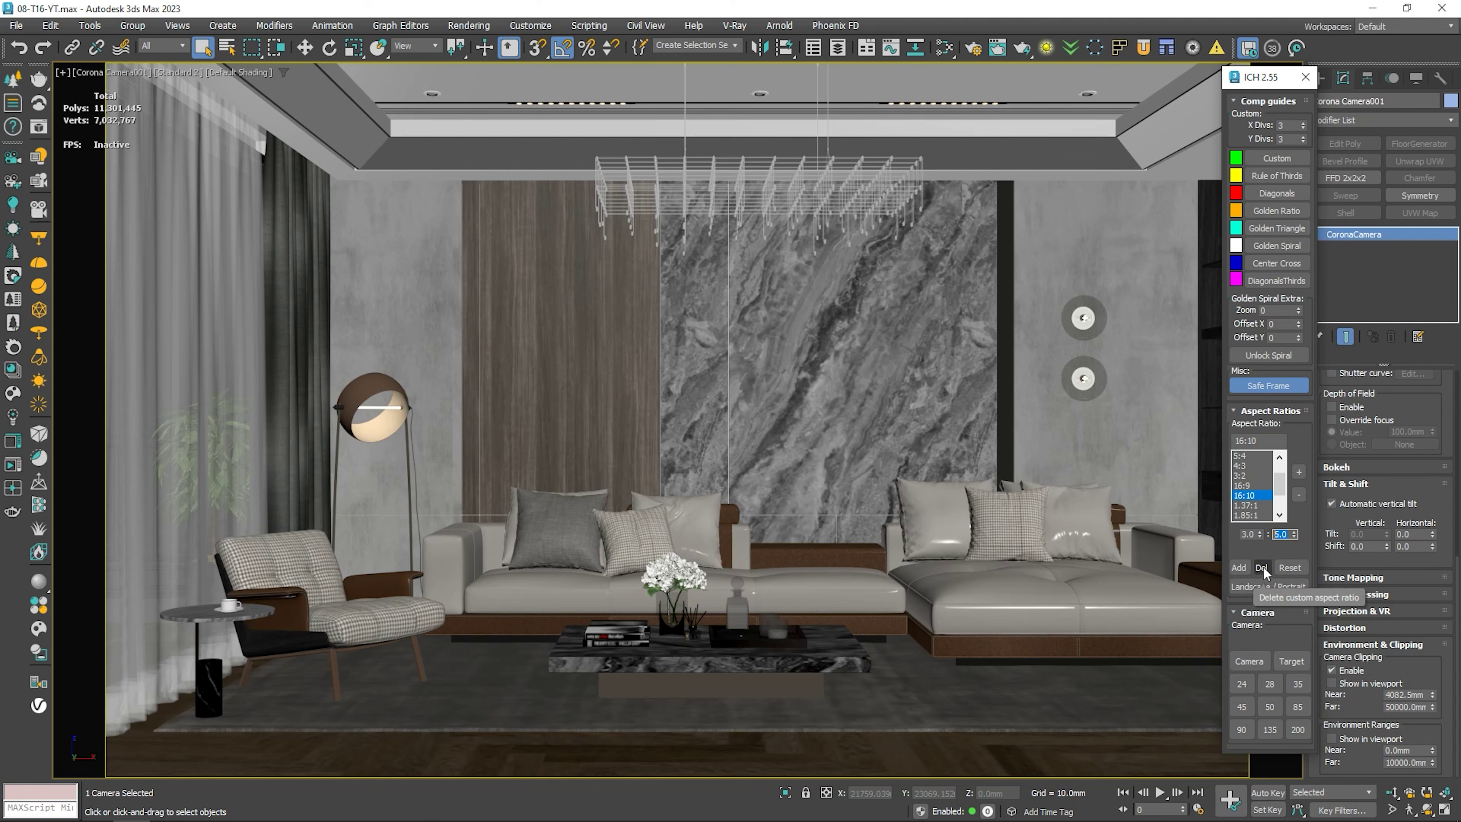
click(1270, 521)
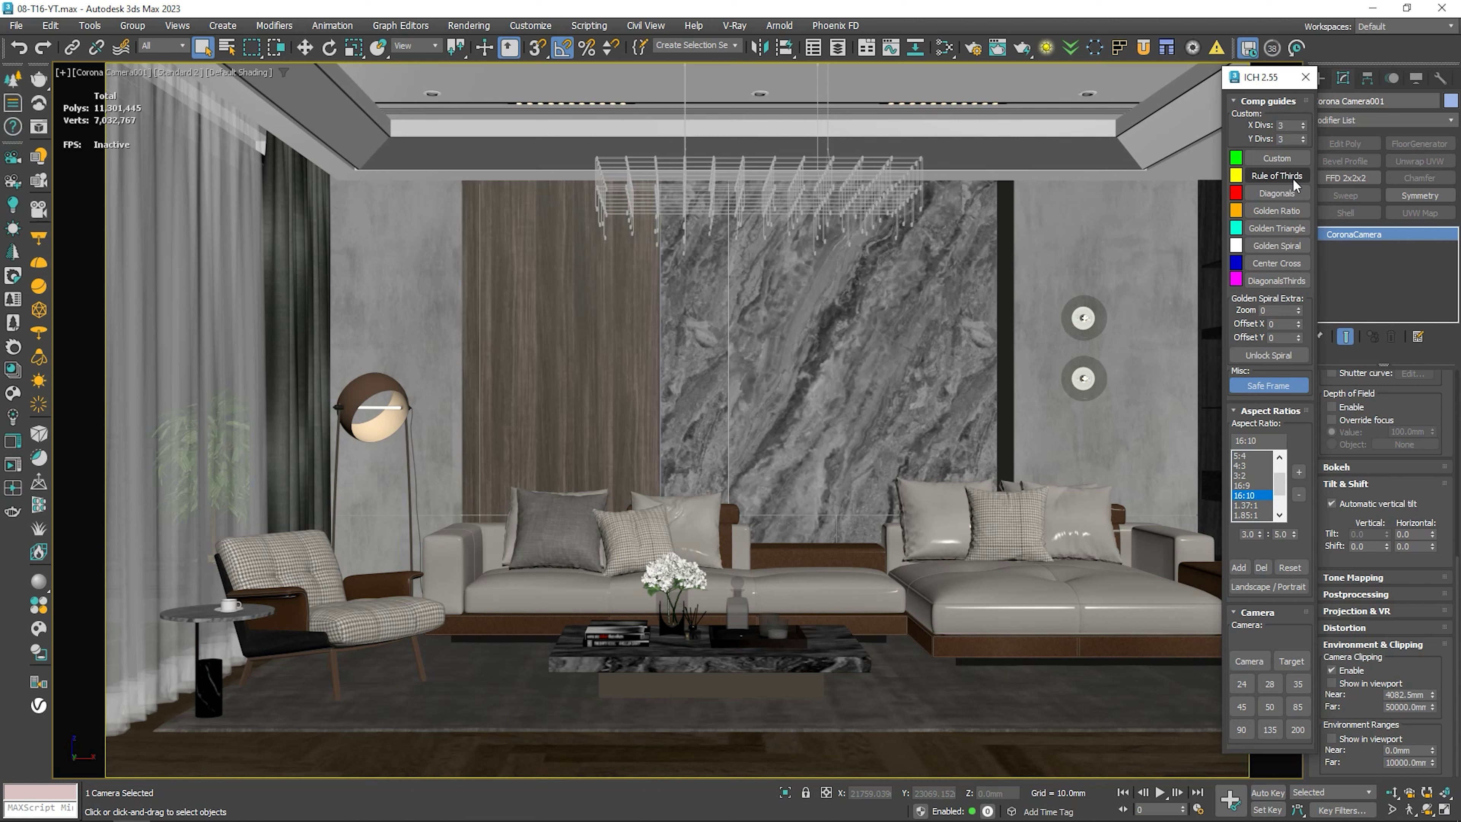
Preview rule of thirds, diagonal, golden ratio and custom grid guides while panning the view.
click(1292, 178)
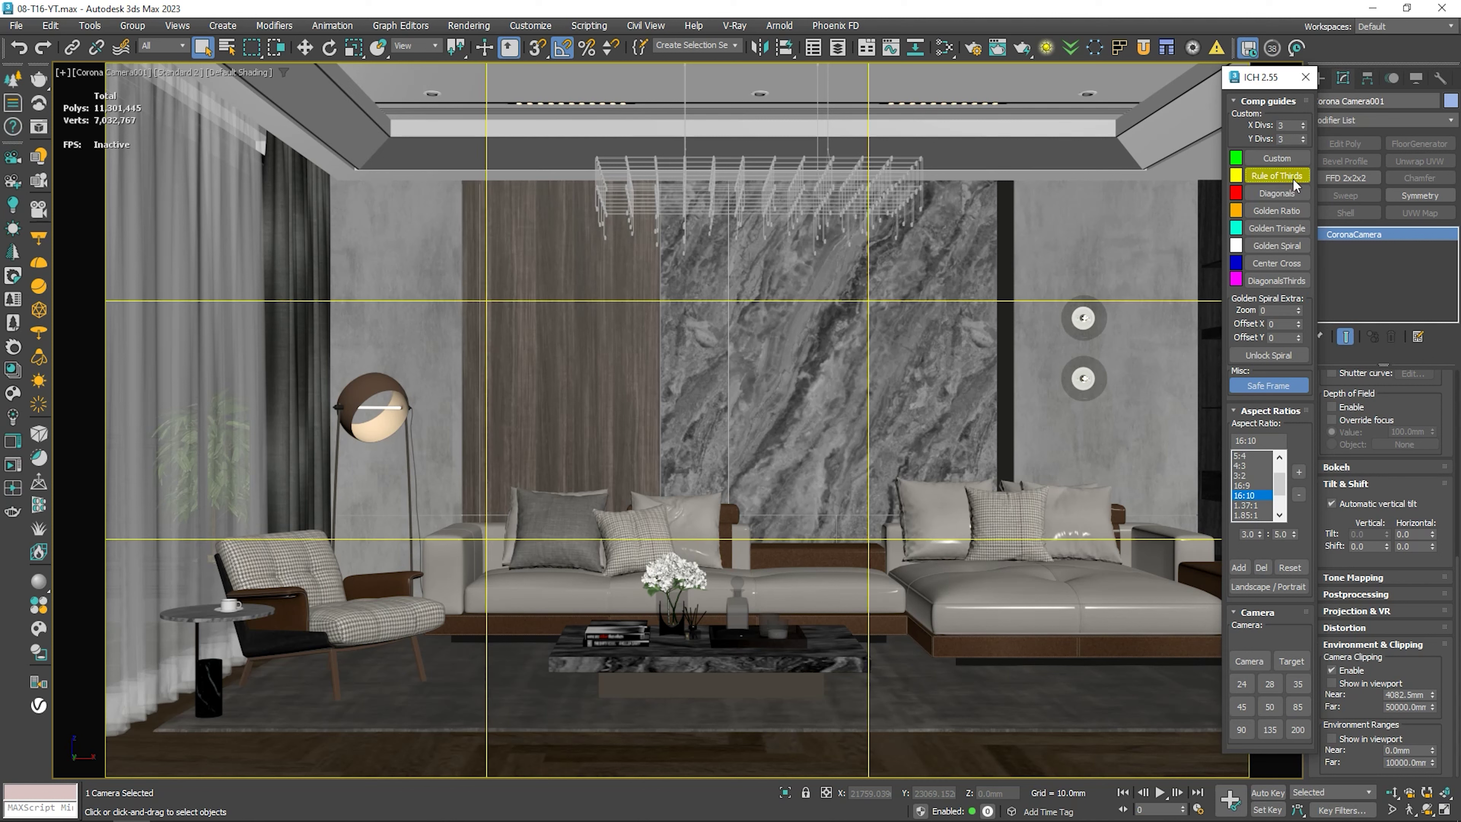
click(1294, 194)
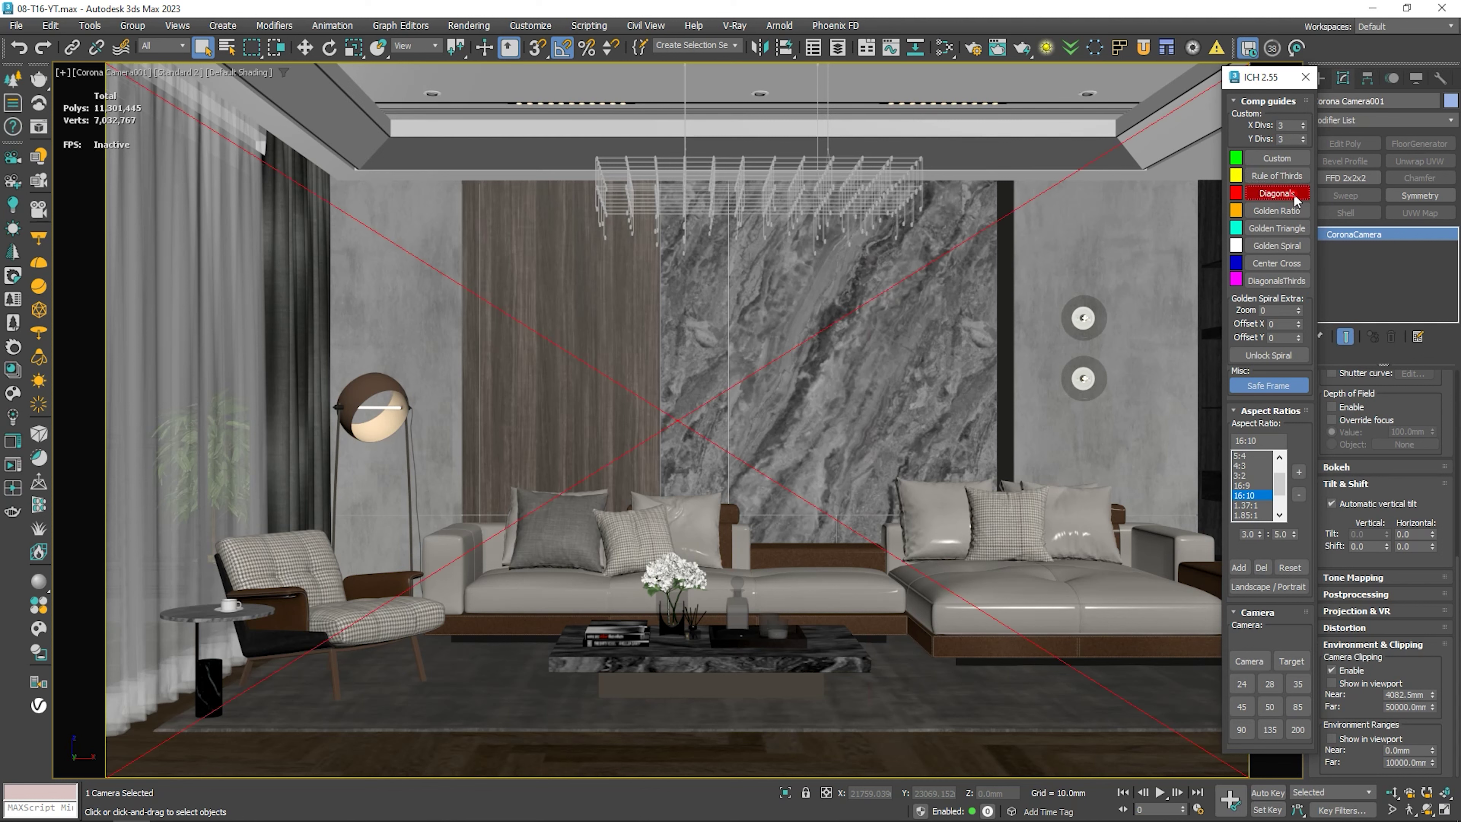
click(1293, 212)
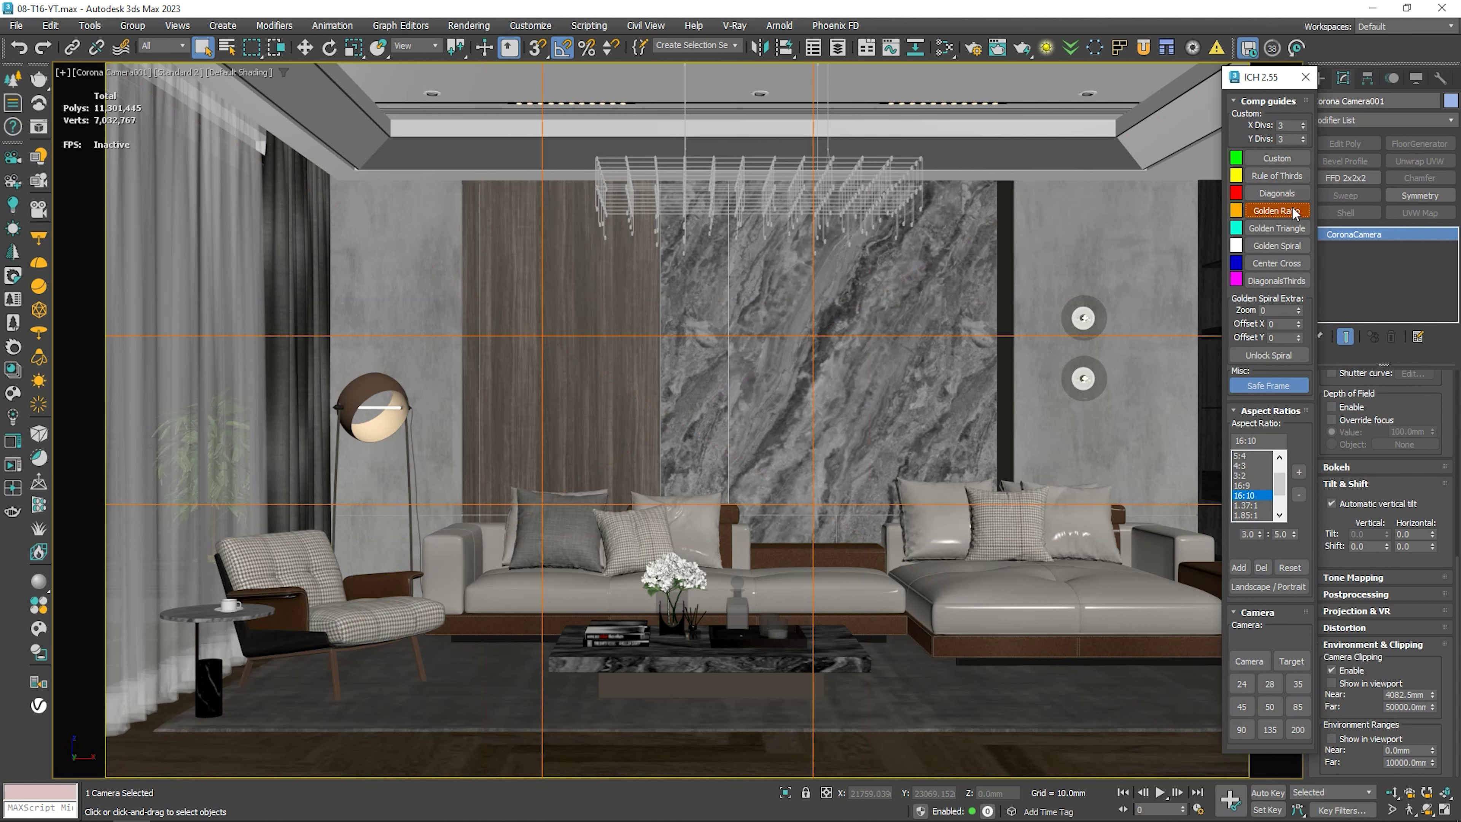
click(1293, 212)
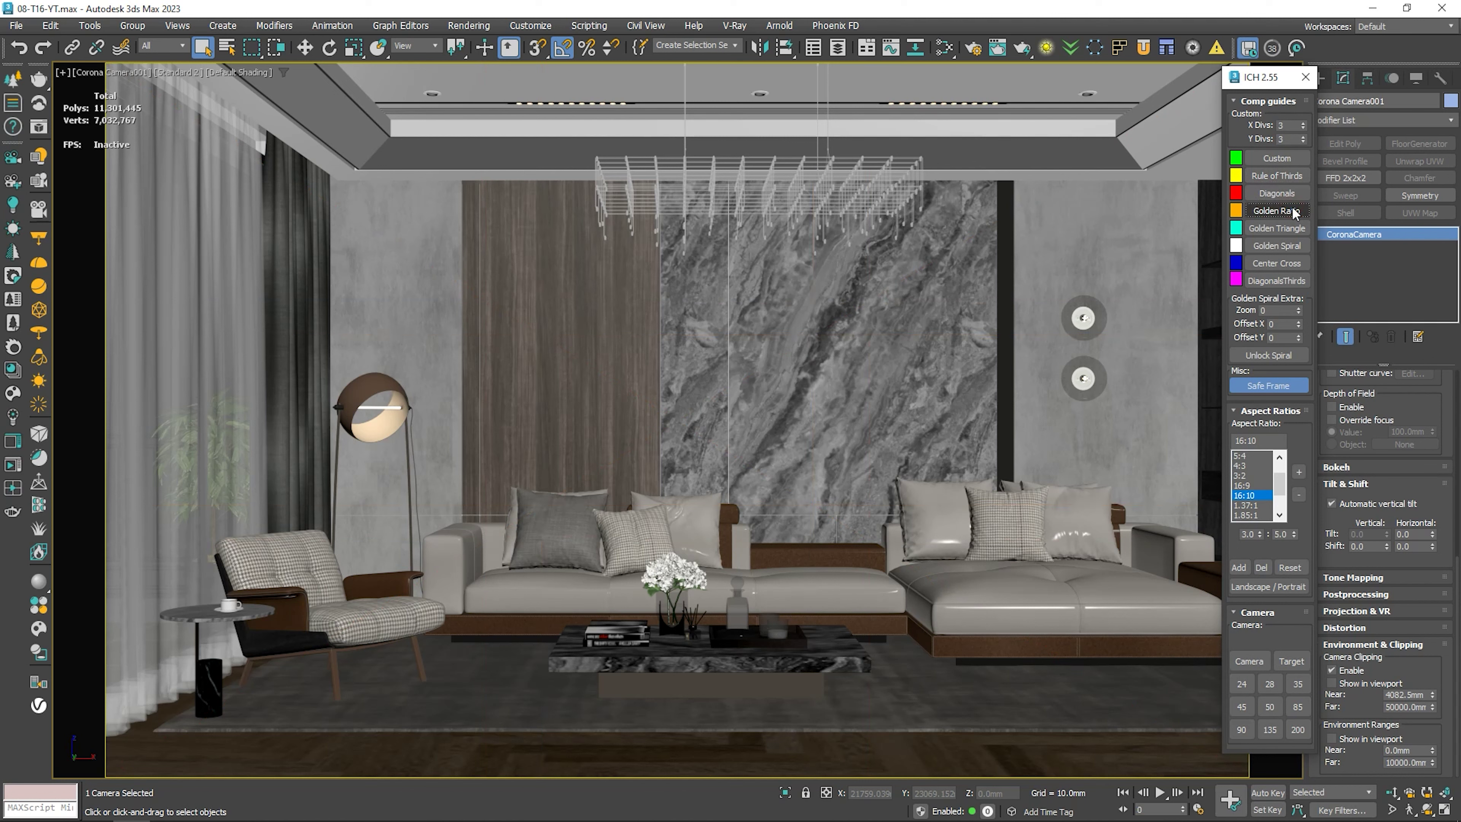
click(1292, 178)
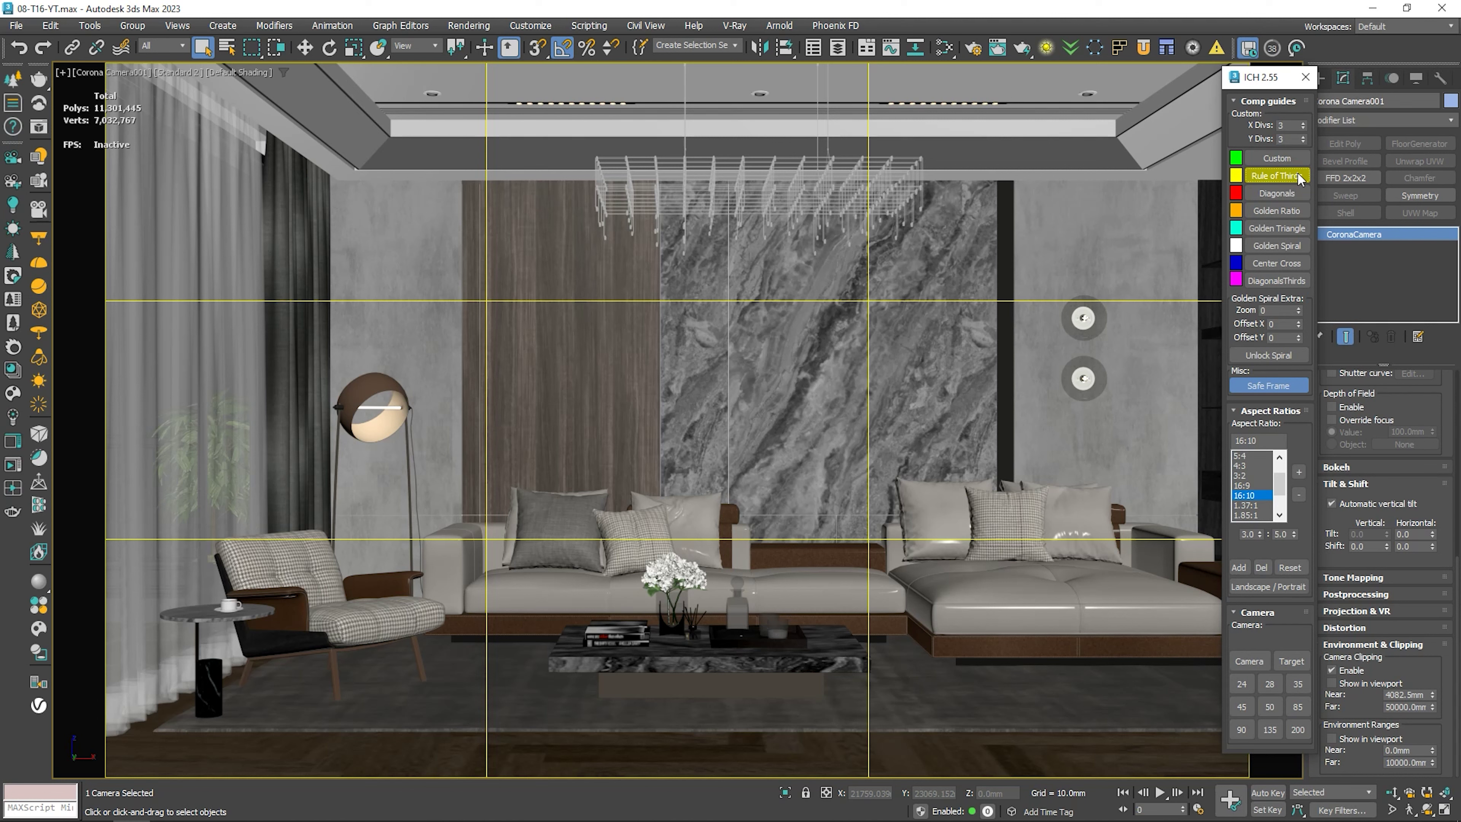
click(1288, 160)
click(1290, 178)
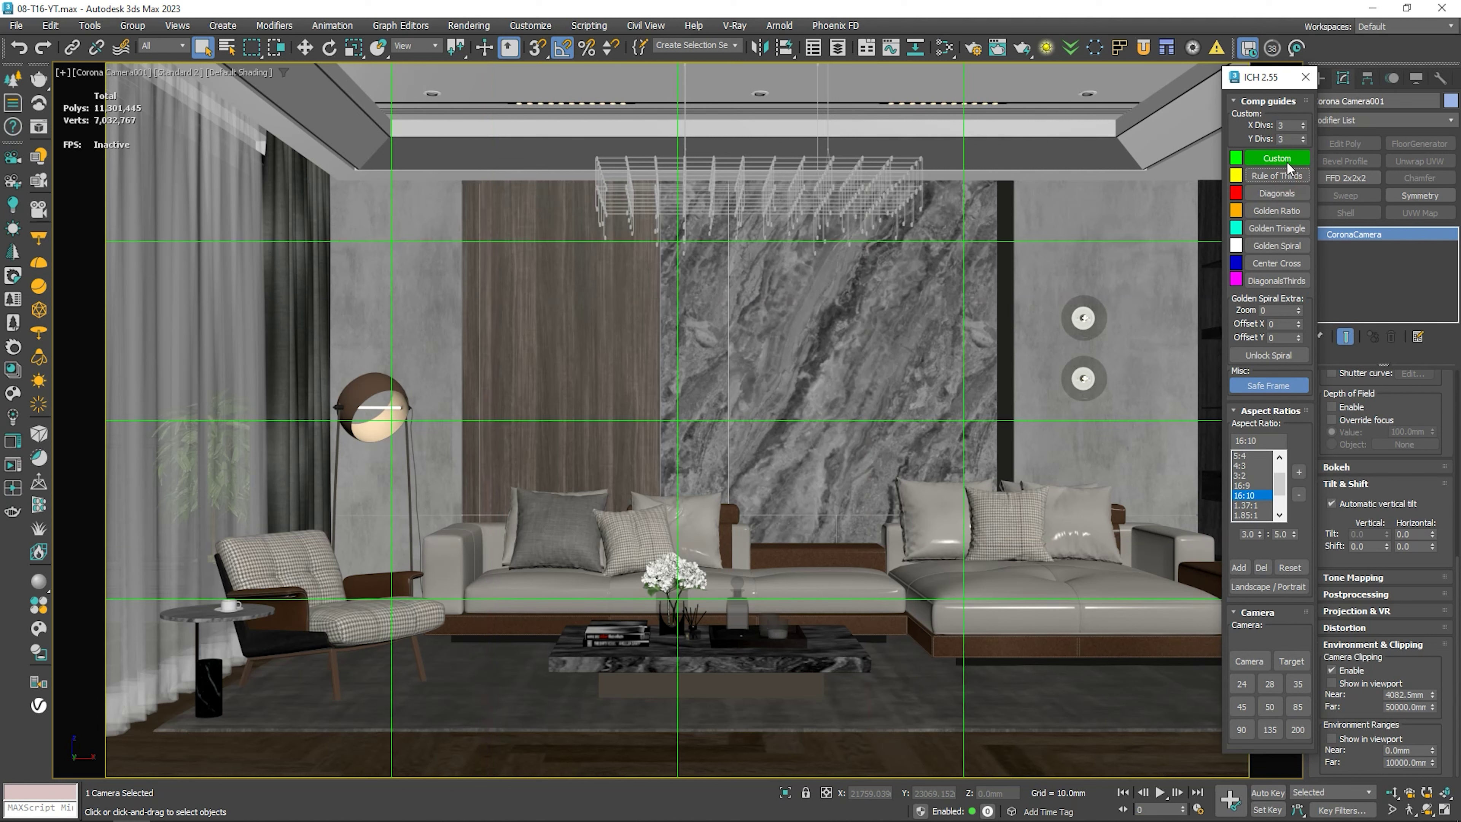
double_click(1288, 125)
click(1276, 175)
middle_drag(614, 633, 761, 611)
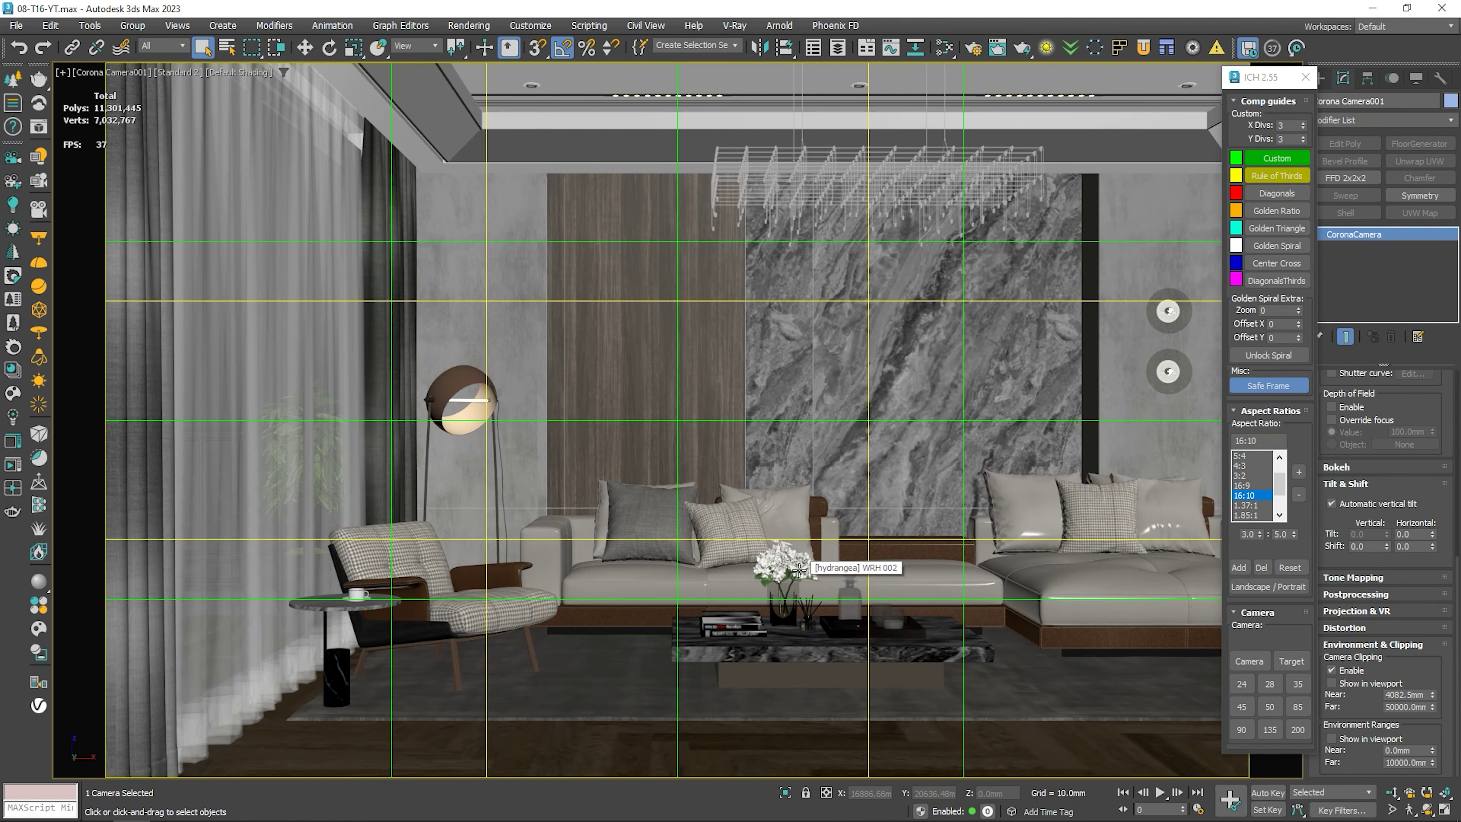
click(1276, 176)
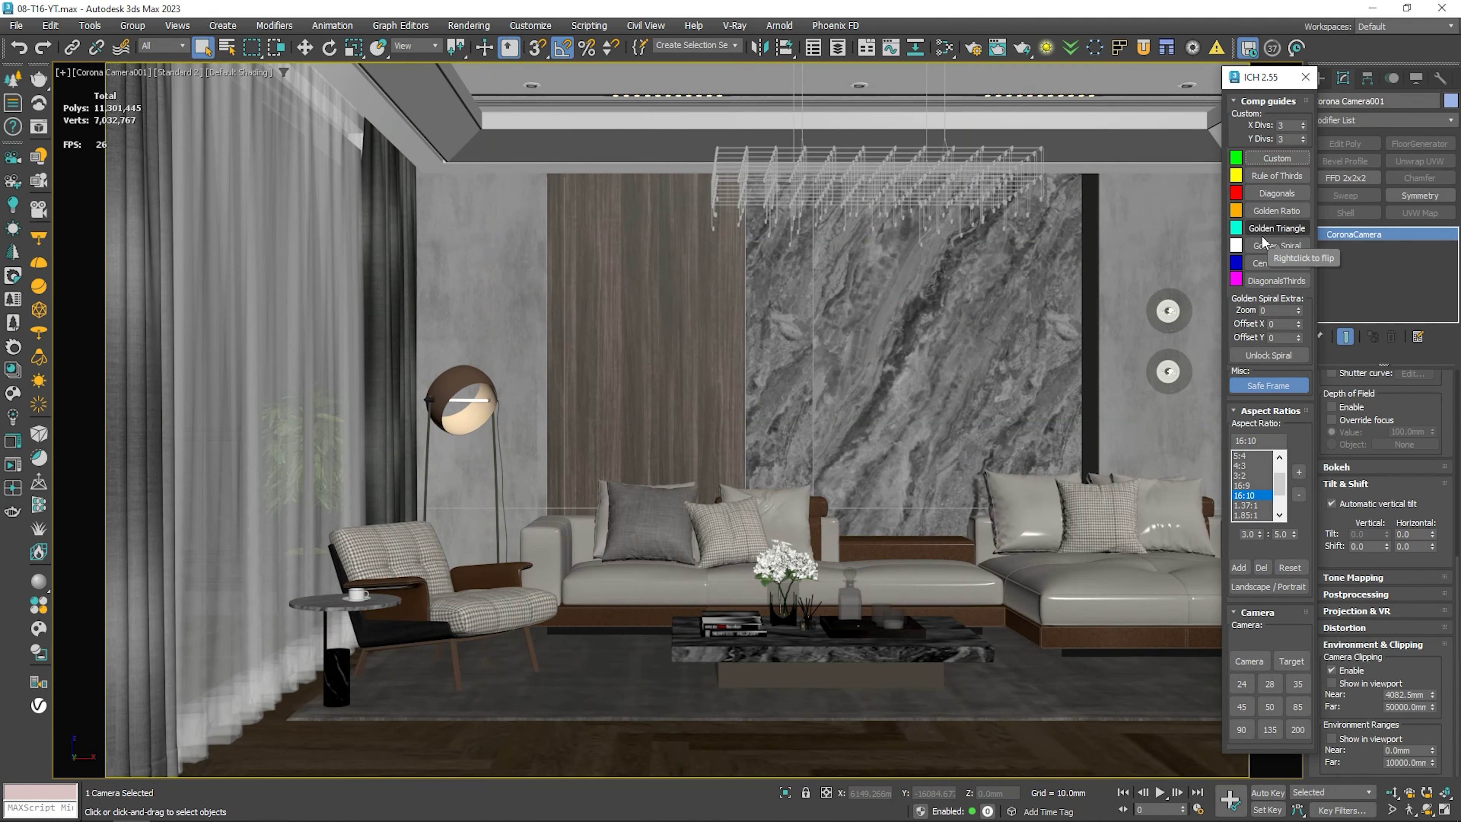
Try a flipped golden spiral overlay to reframe, then hide it and close the helper.
click(1300, 249)
mouse_move(1270, 84)
mouse_down()
mouse_move(1359, 86)
mouse_move(1335, 85)
mouse_up()
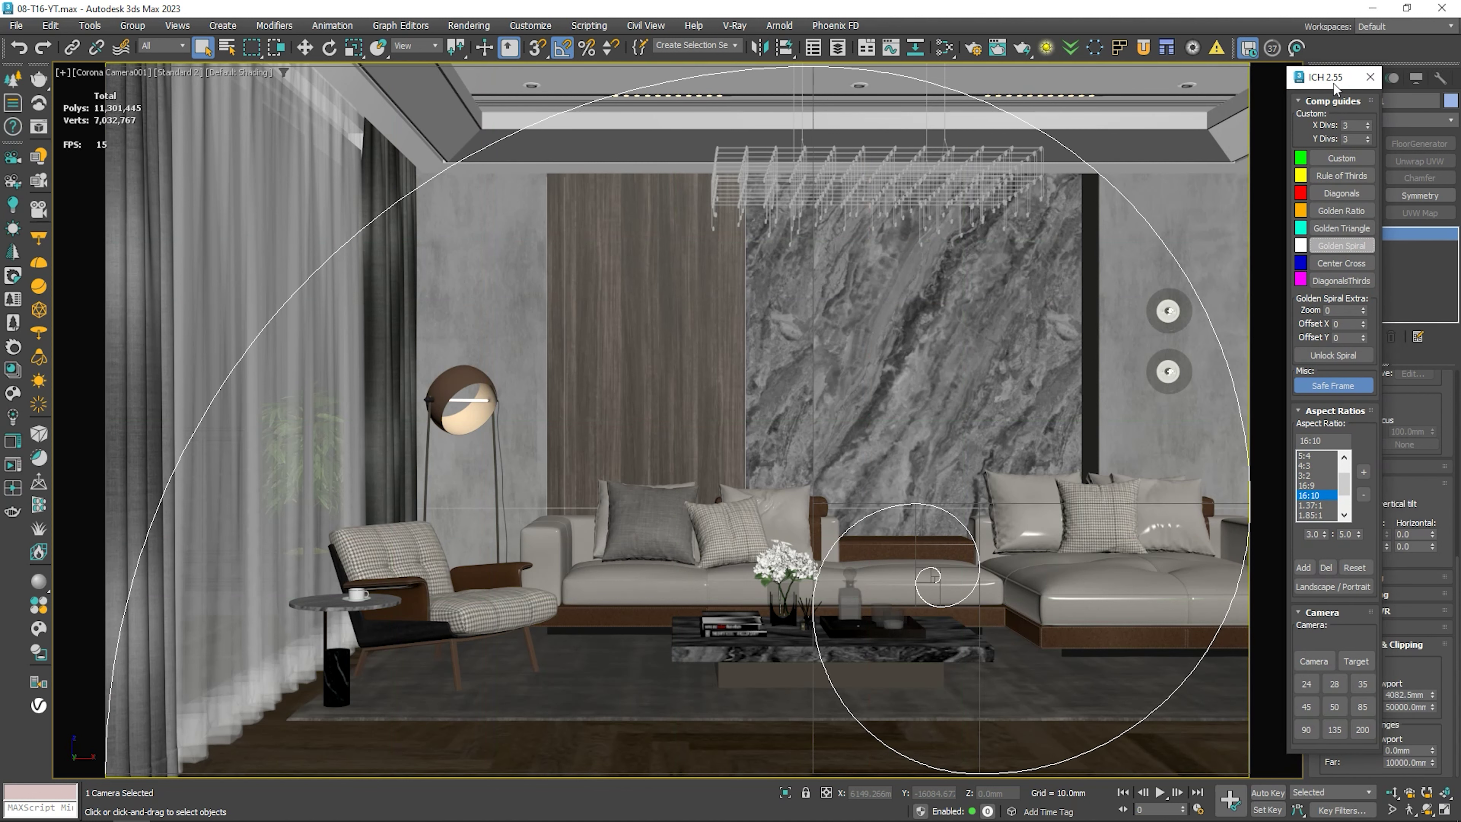
right_click(1352, 250)
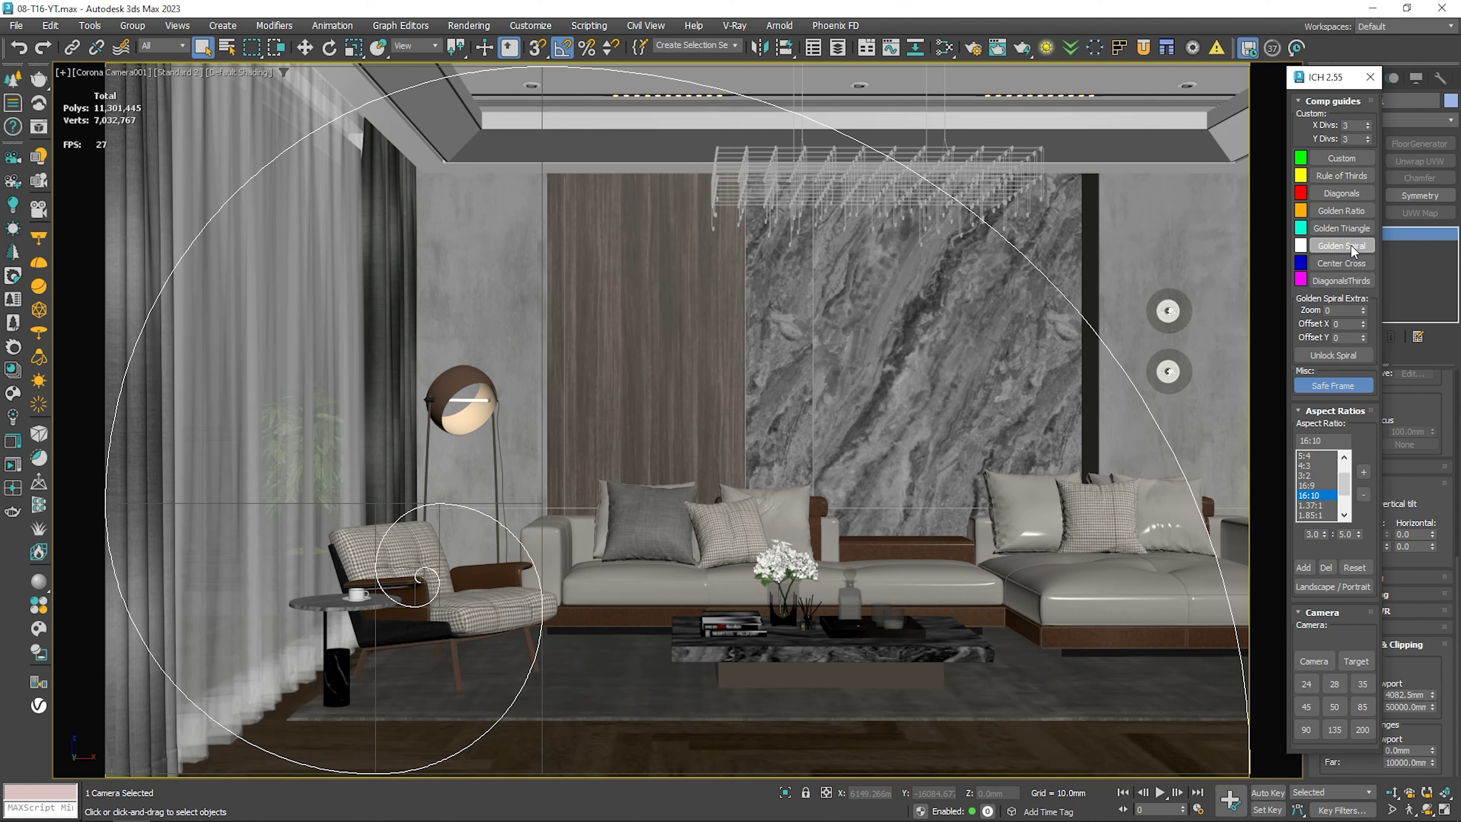
middle_drag(1008, 624, 995, 613)
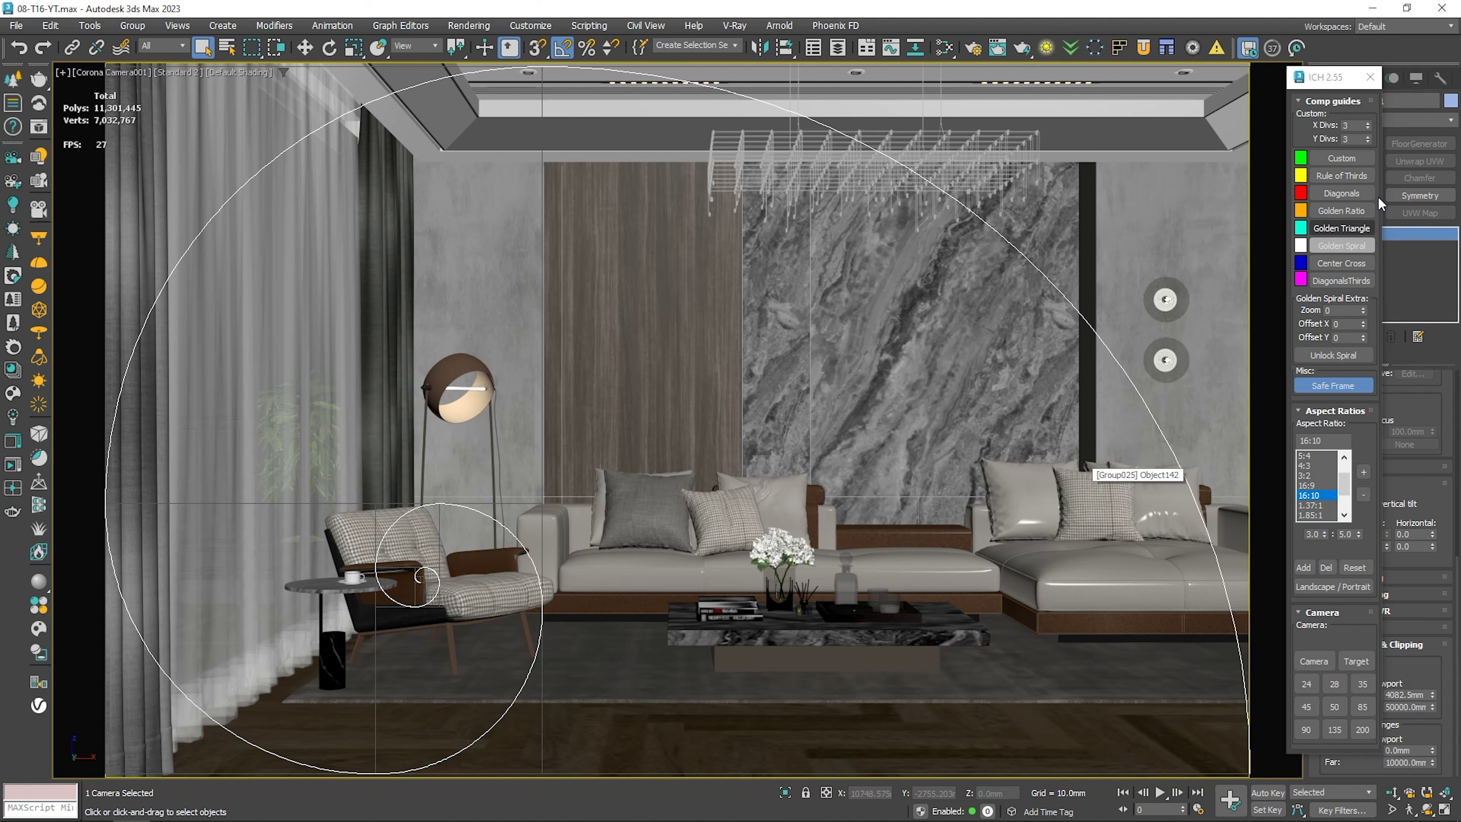
click(1343, 245)
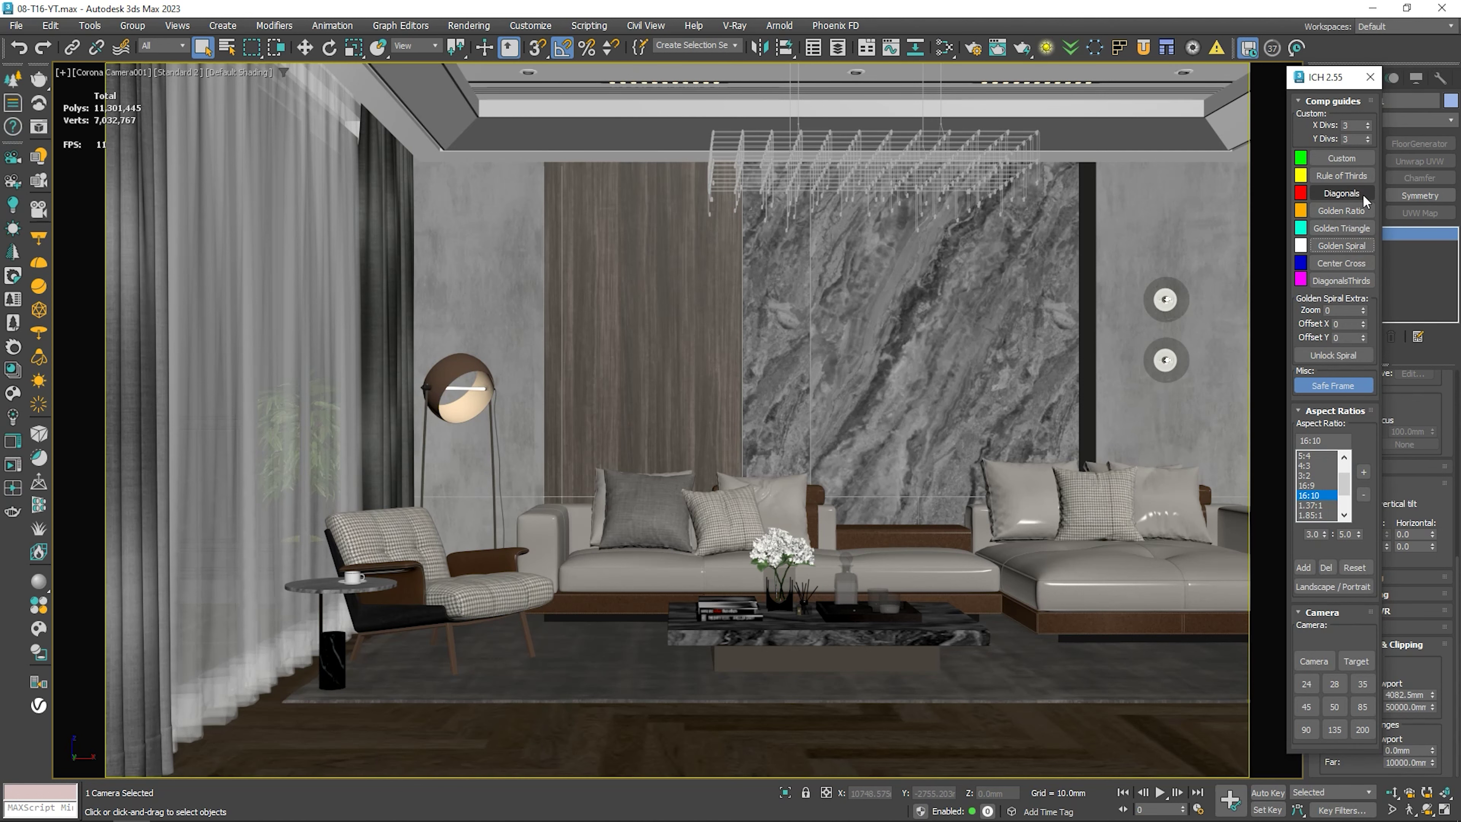
click(1370, 76)
Orbit the wireframe perspective view toward the hallway and select the bear figure.
key(p)
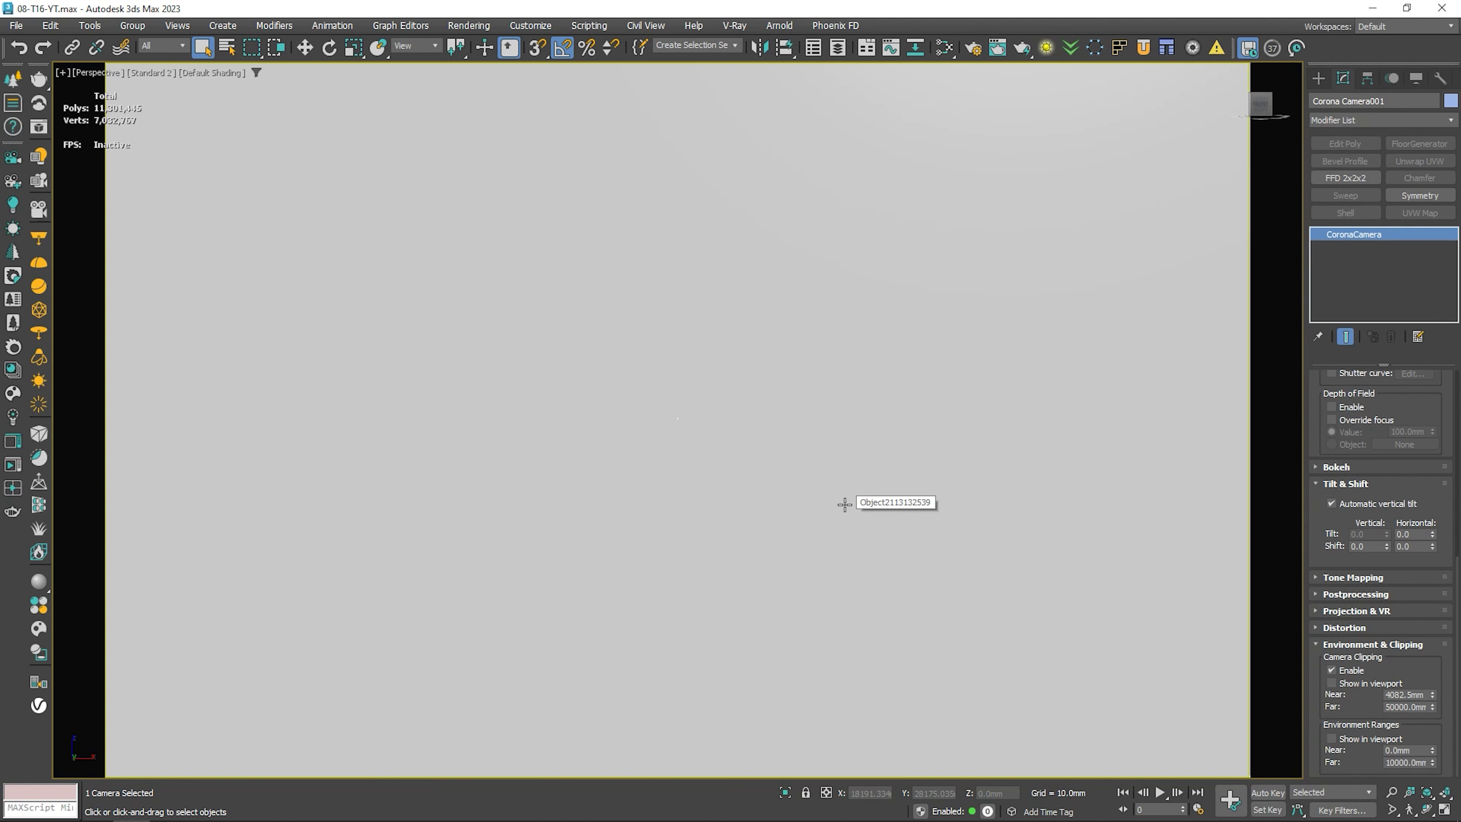
key(F3)
scroll(701, 528, down, 5)
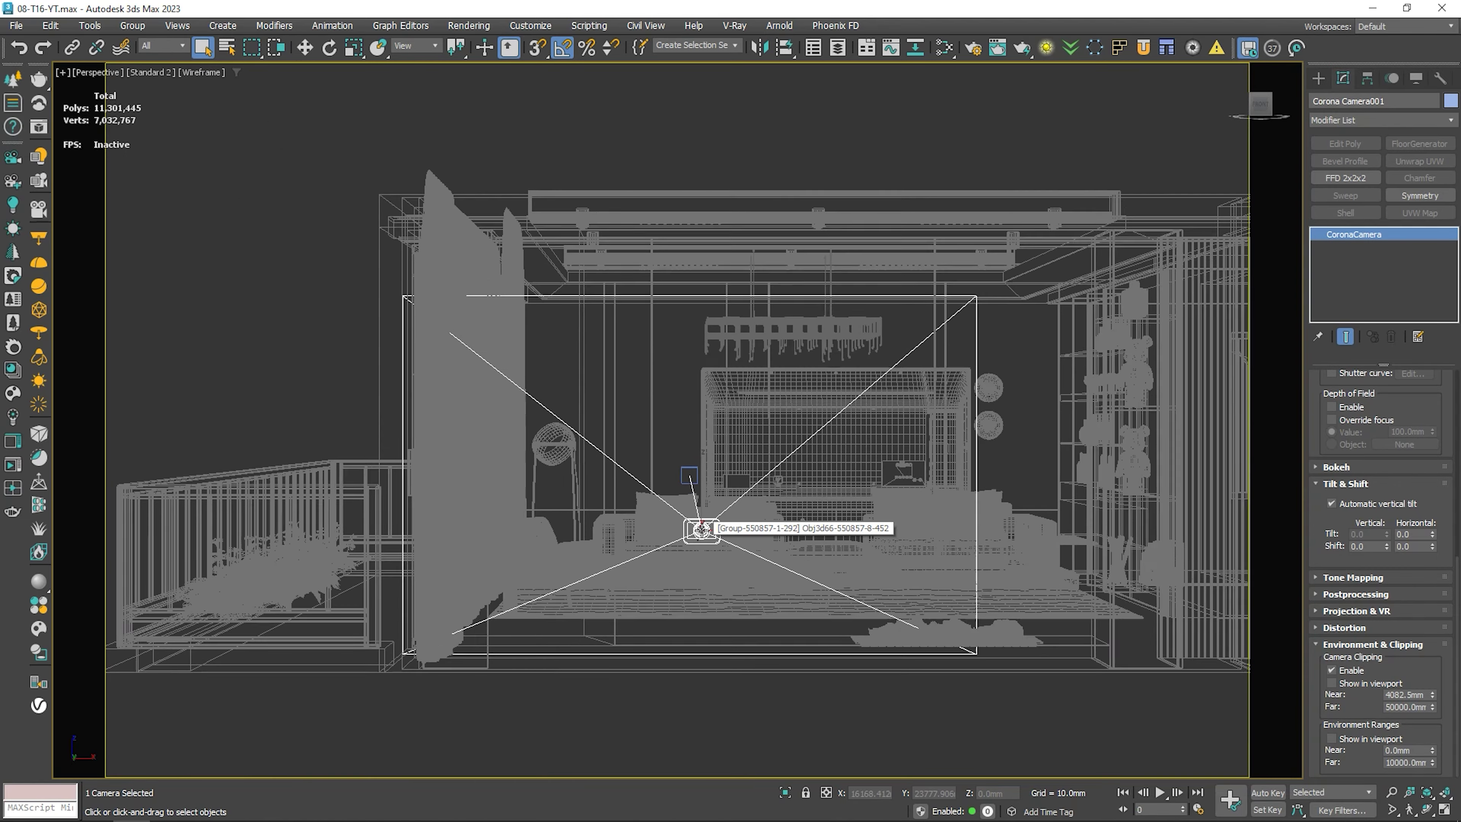
mouse_move(701, 528)
alt+middle_down()
mouse_move(752, 481)
mouse_move(701, 542)
alt+middle_up()
scroll(752, 481, up, 5)
click(752, 481)
scroll(701, 542, up, 3)
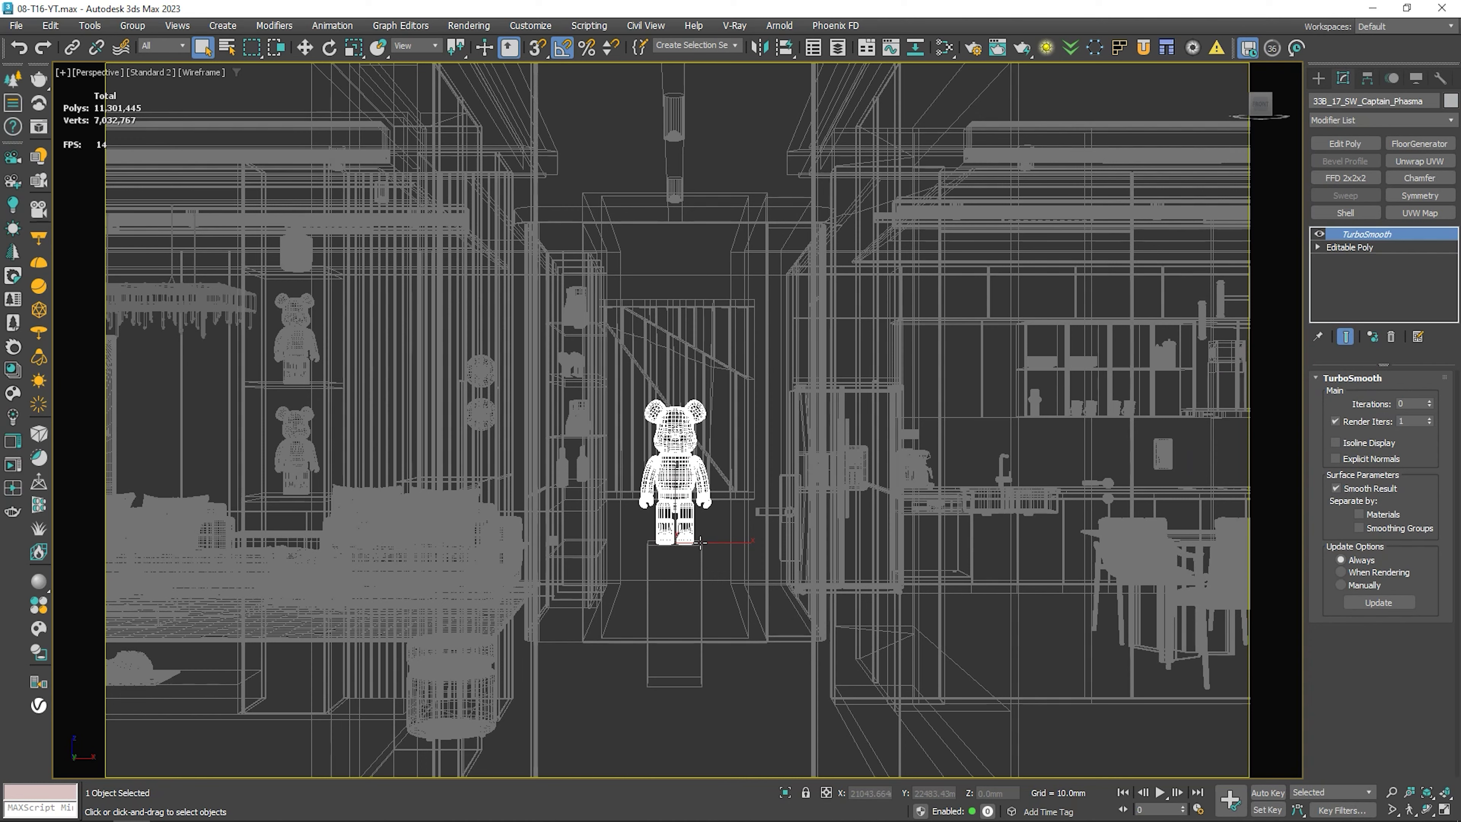
scroll(701, 542, down, 3)
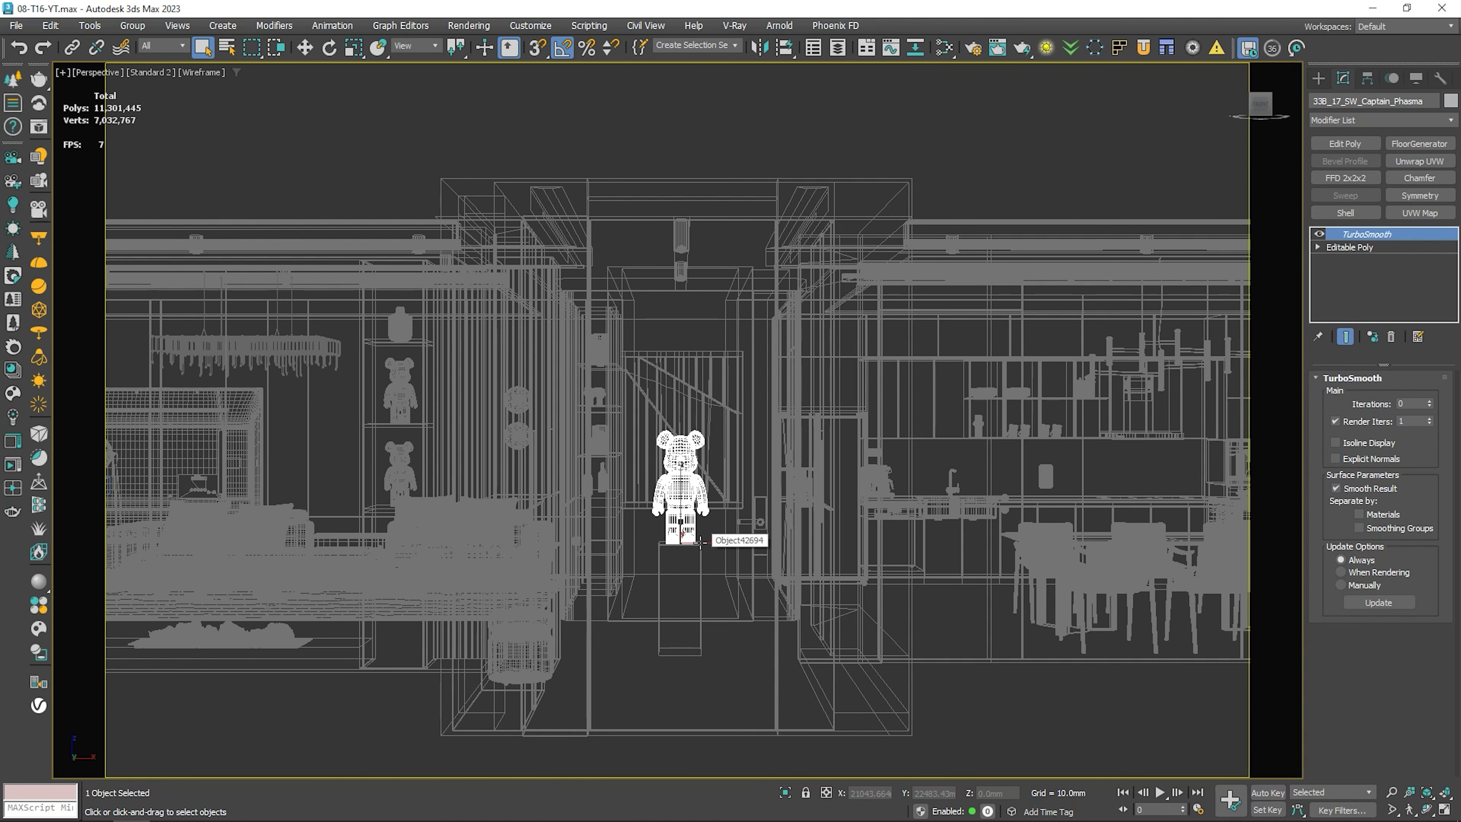
Create Corona Camera002, dolly it forward, and raise near clipping to about 7348.5 mm.
click(11, 183)
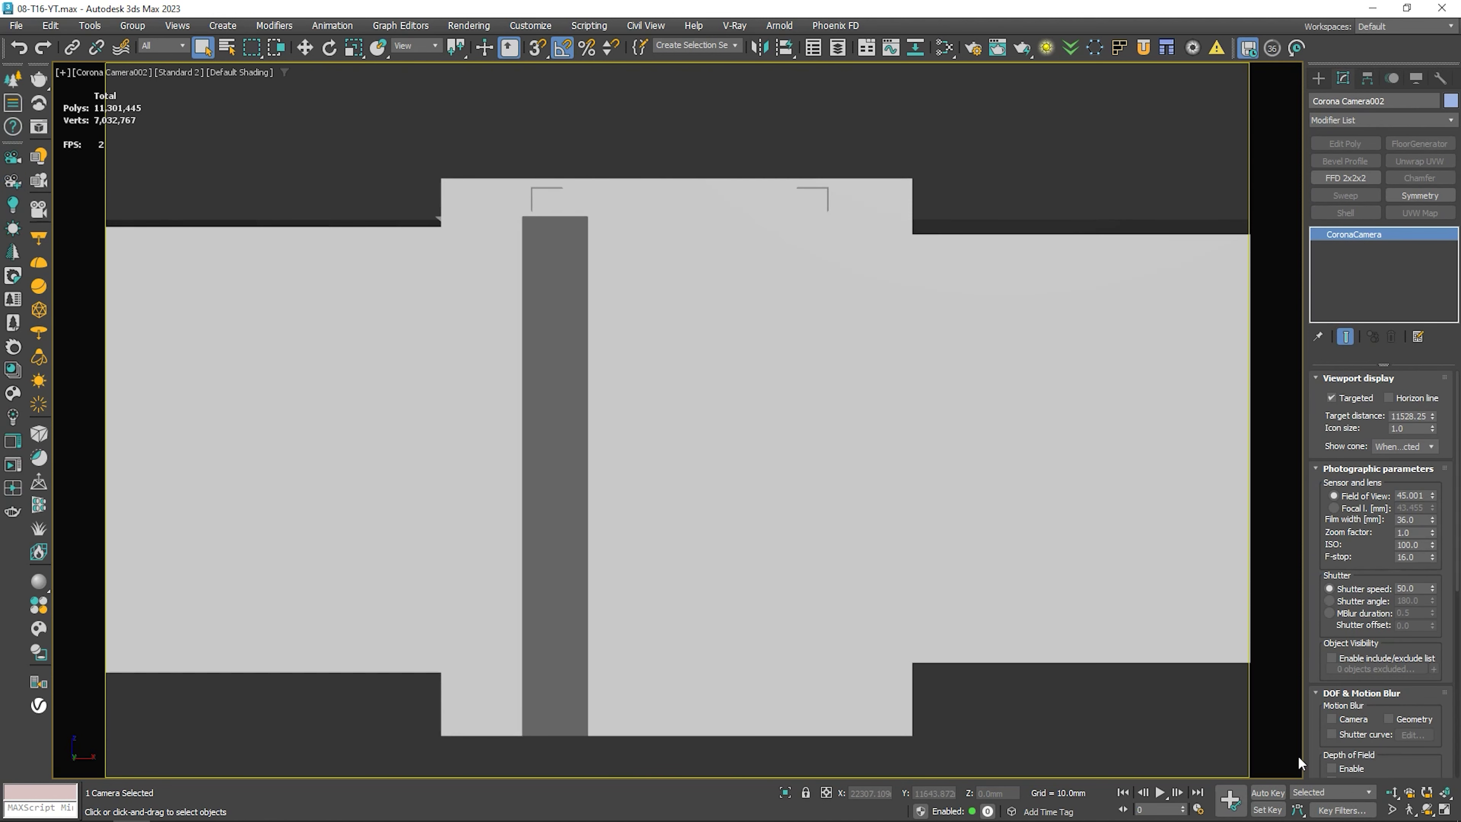
click(1392, 792)
drag(751, 662, 746, 626)
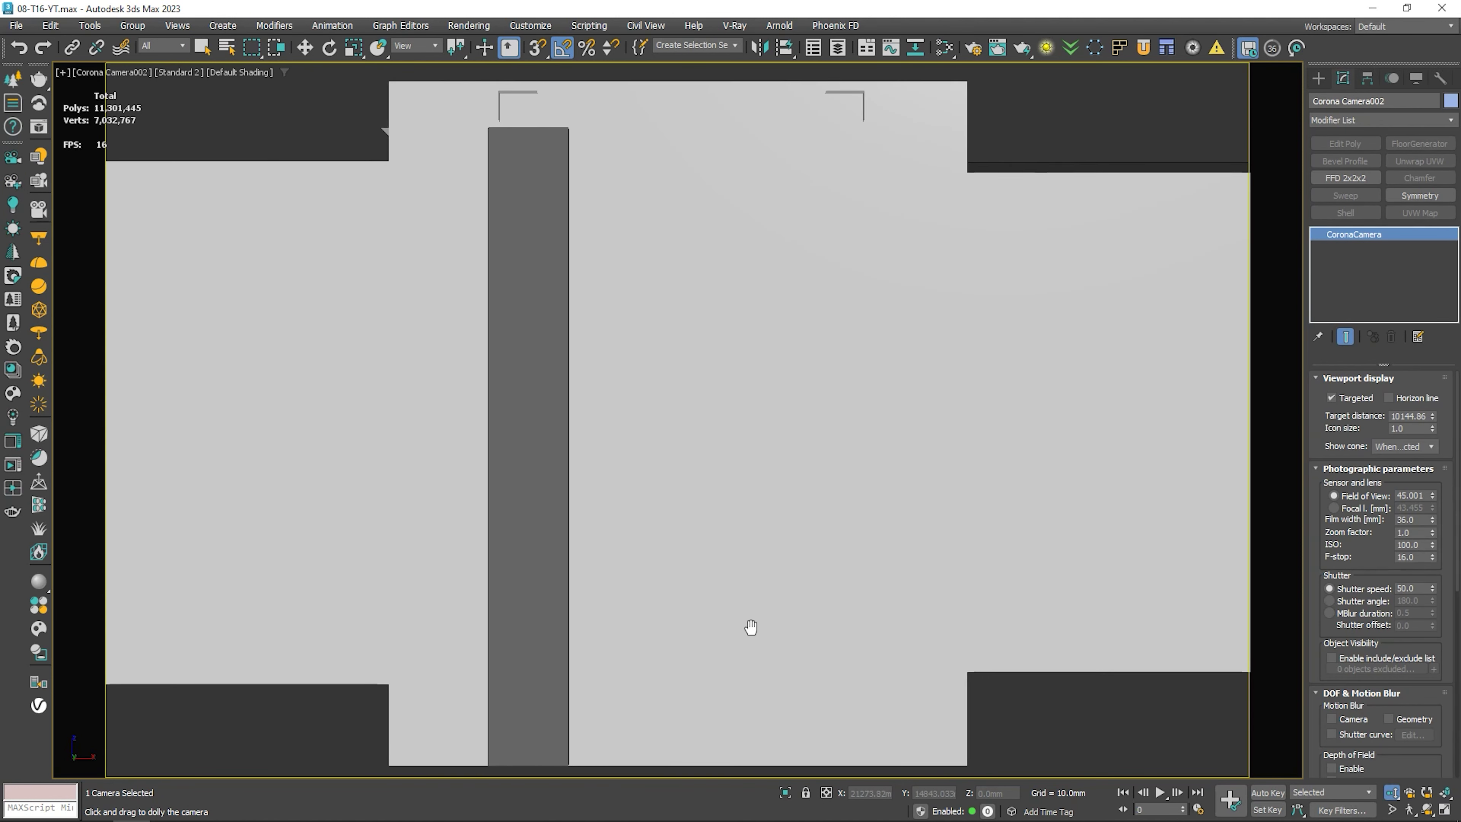
scroll(1431, 633, down, 3)
scroll(1432, 661, down, 3)
drag(1431, 696, 1430, 638)
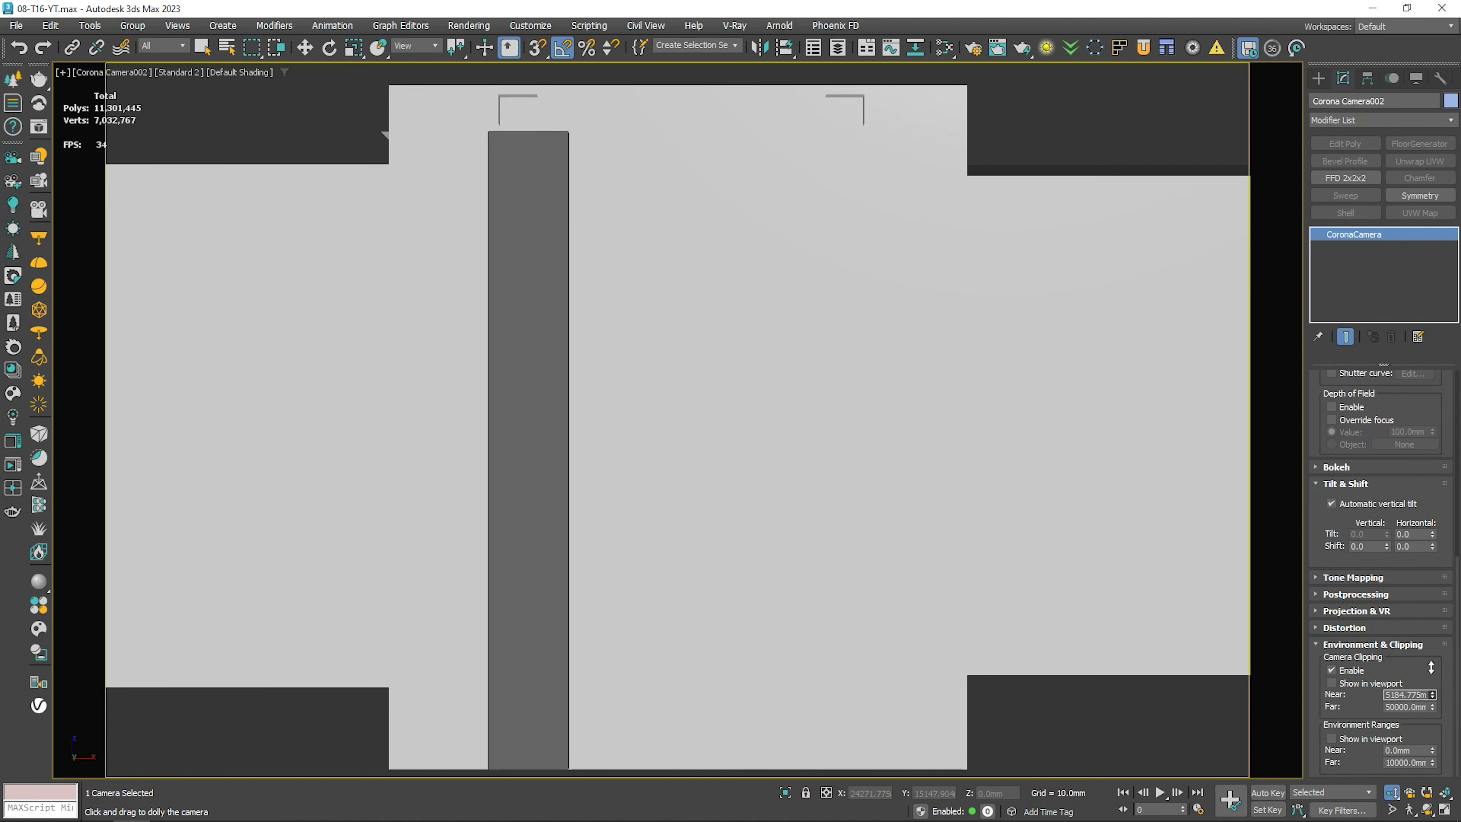
click(1188, 55)
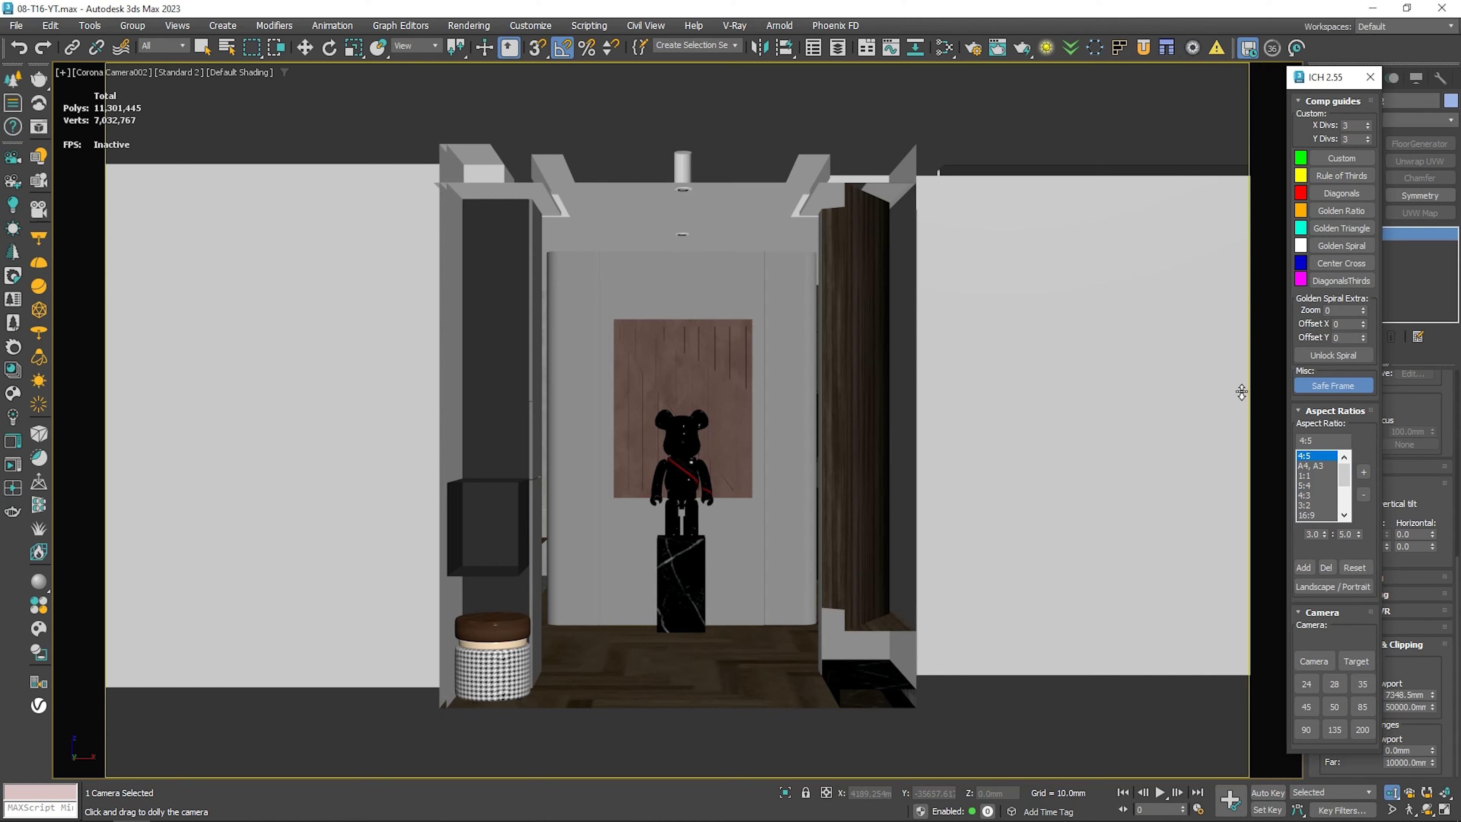
Frame Corona Camera002 at 4:5 with golden ratio guides, dollying it toward the bear figure.
click(1304, 455)
drag(670, 471, 689, 523)
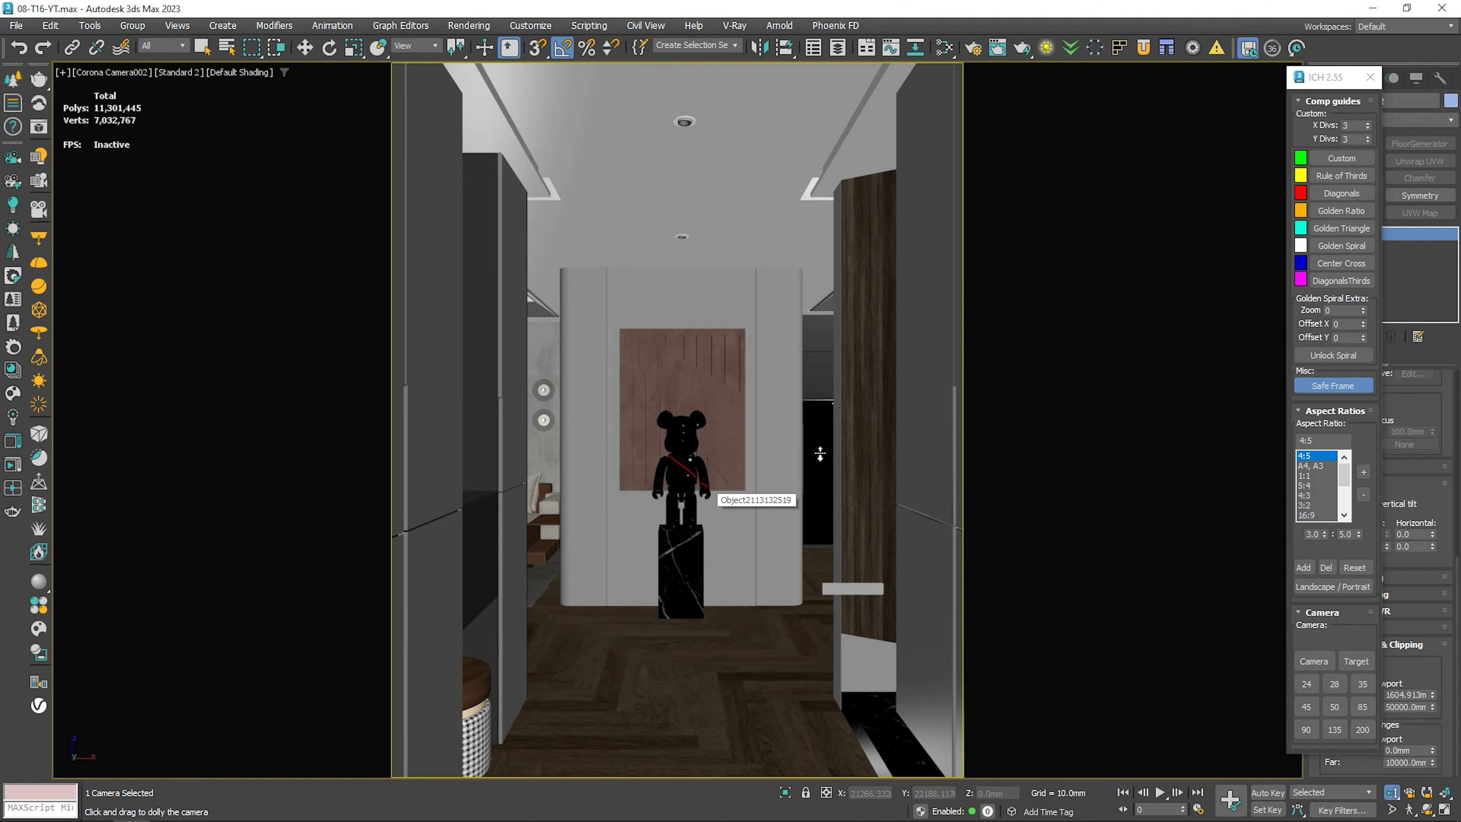
click(1359, 212)
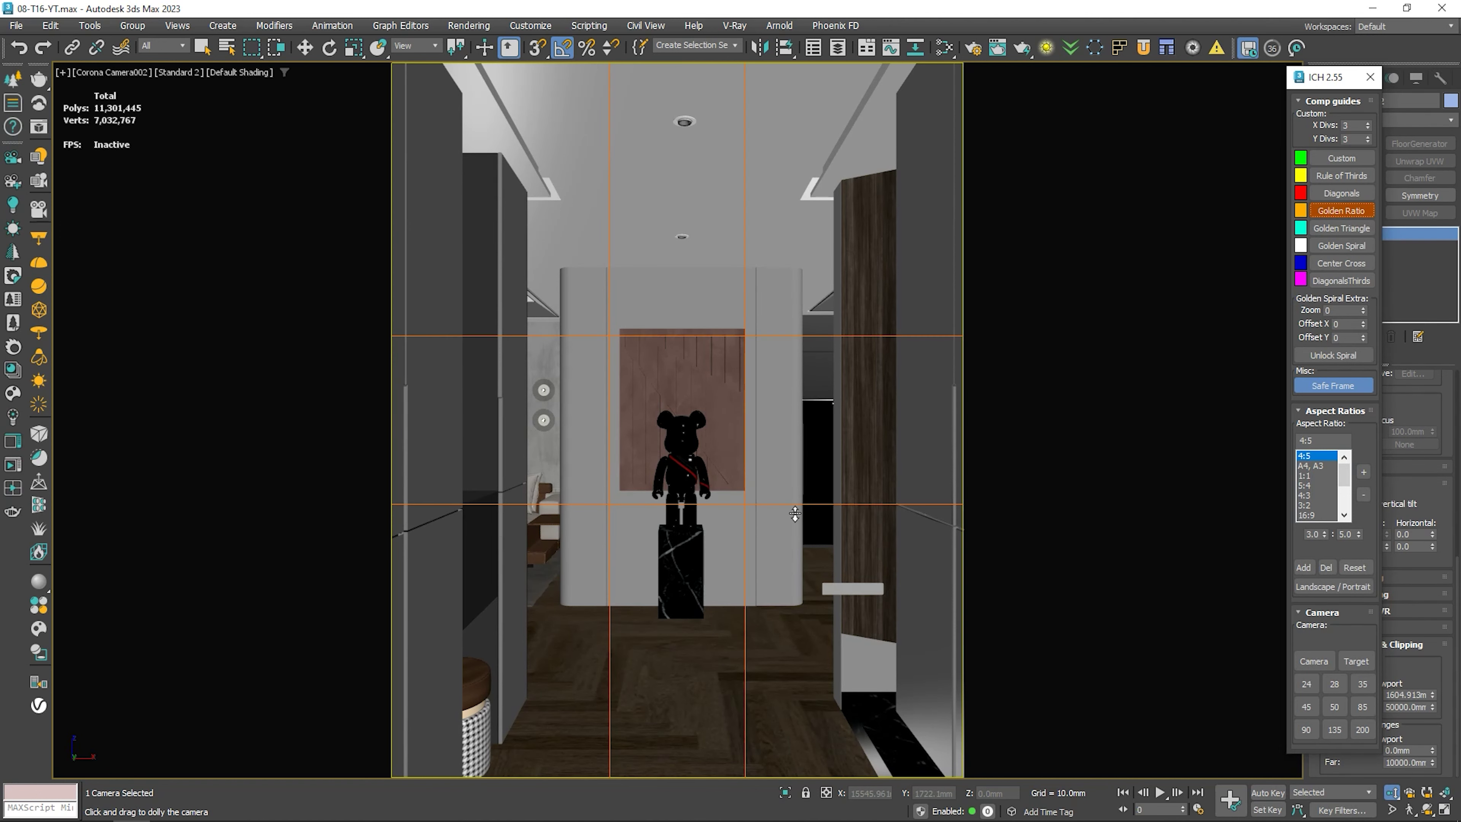
drag(790, 504, 781, 483)
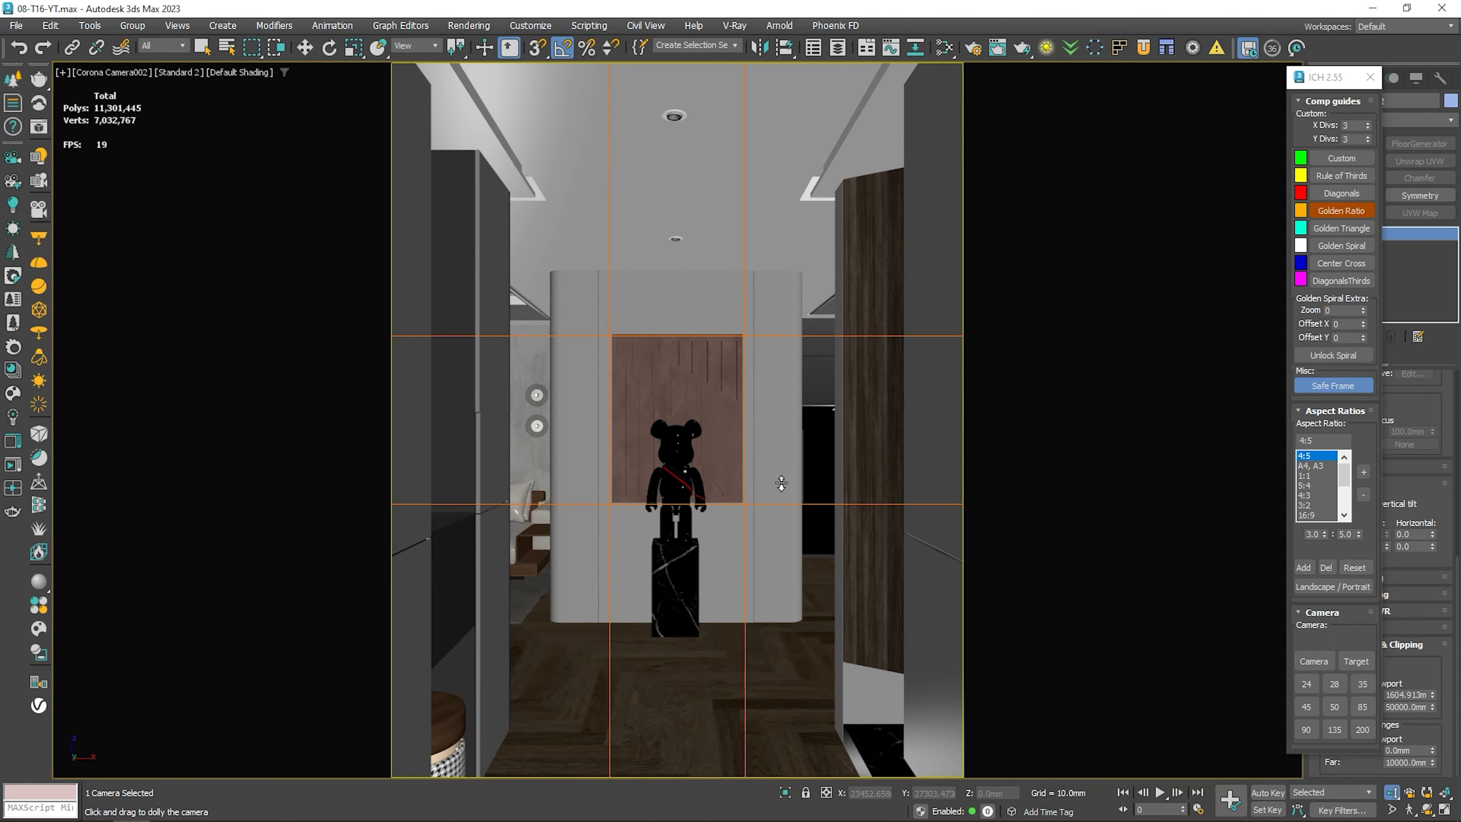
right_click(798, 454)
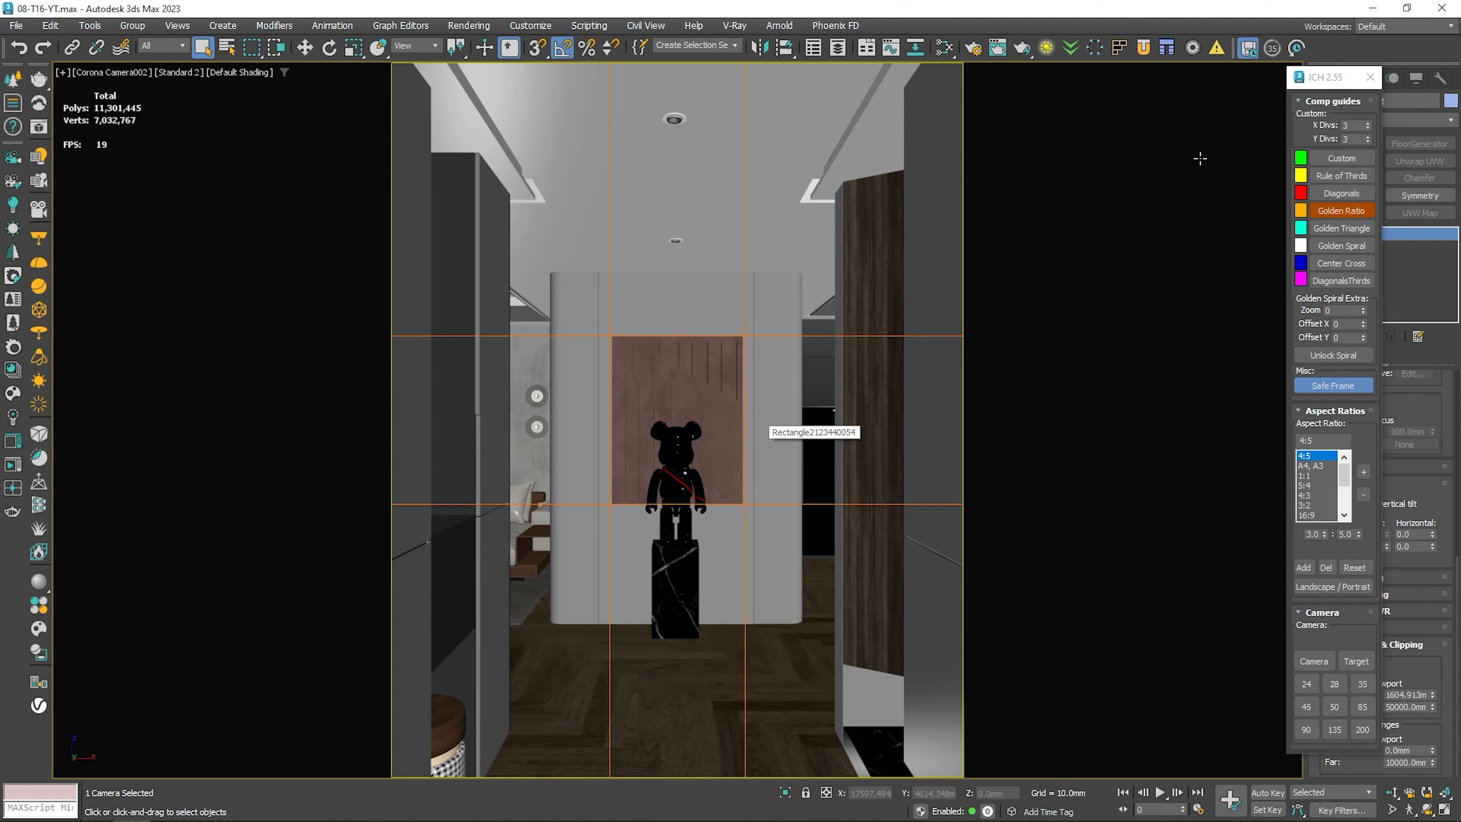
click(1370, 79)
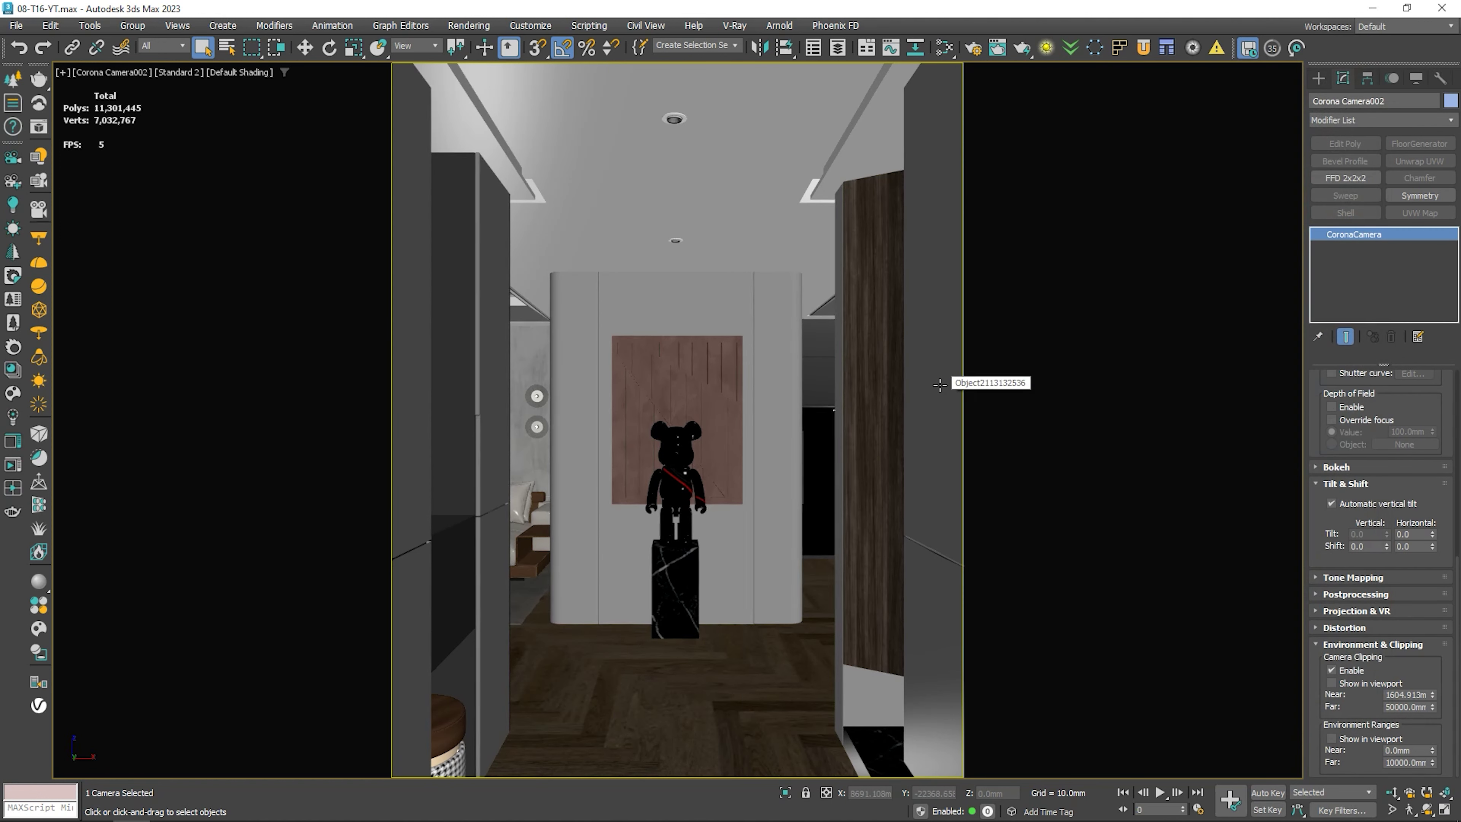
click(939, 384)
key(c)
click(714, 308)
double_click(714, 309)
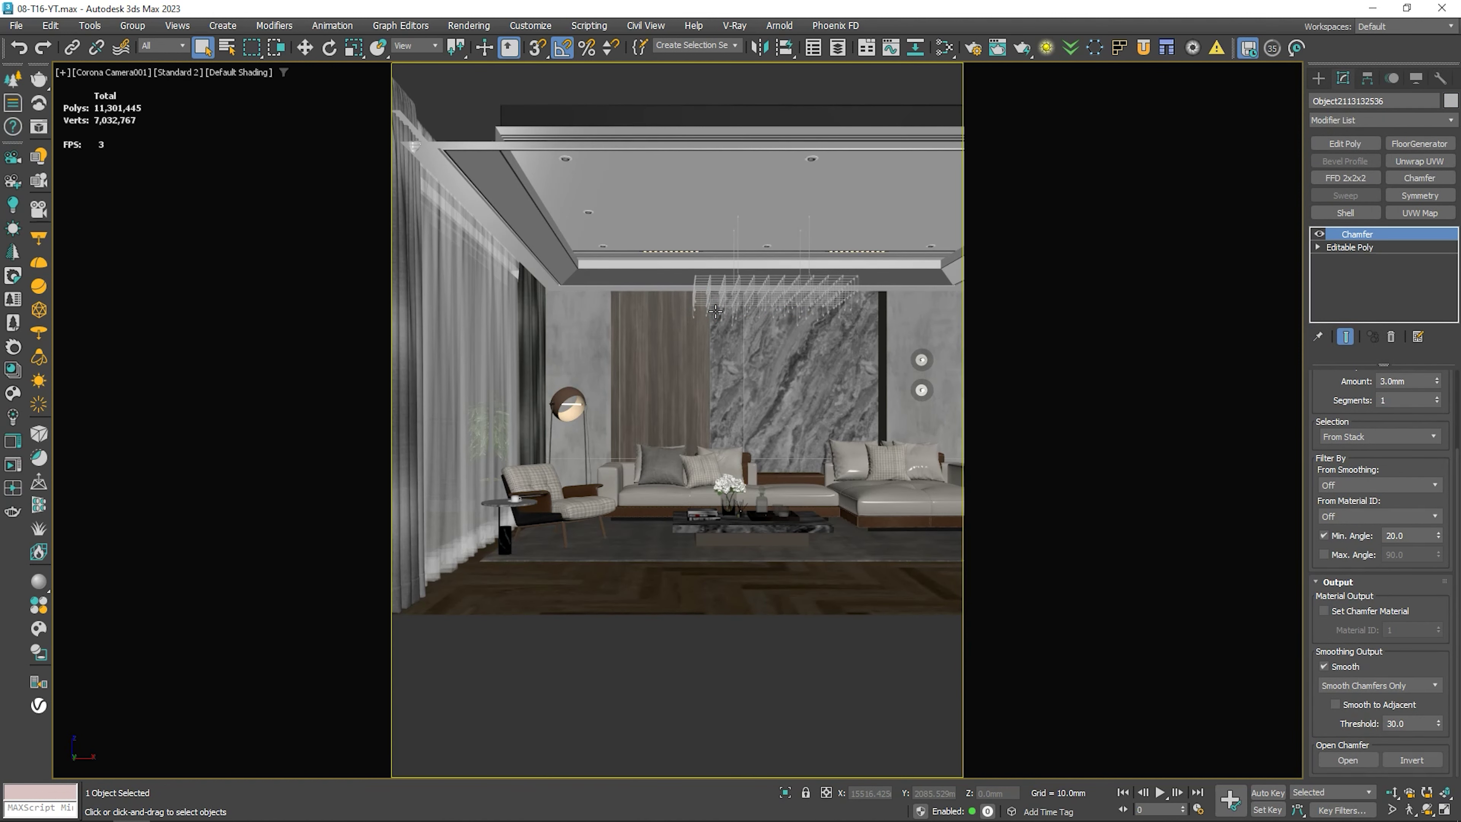
key(c)
double_click(714, 318)
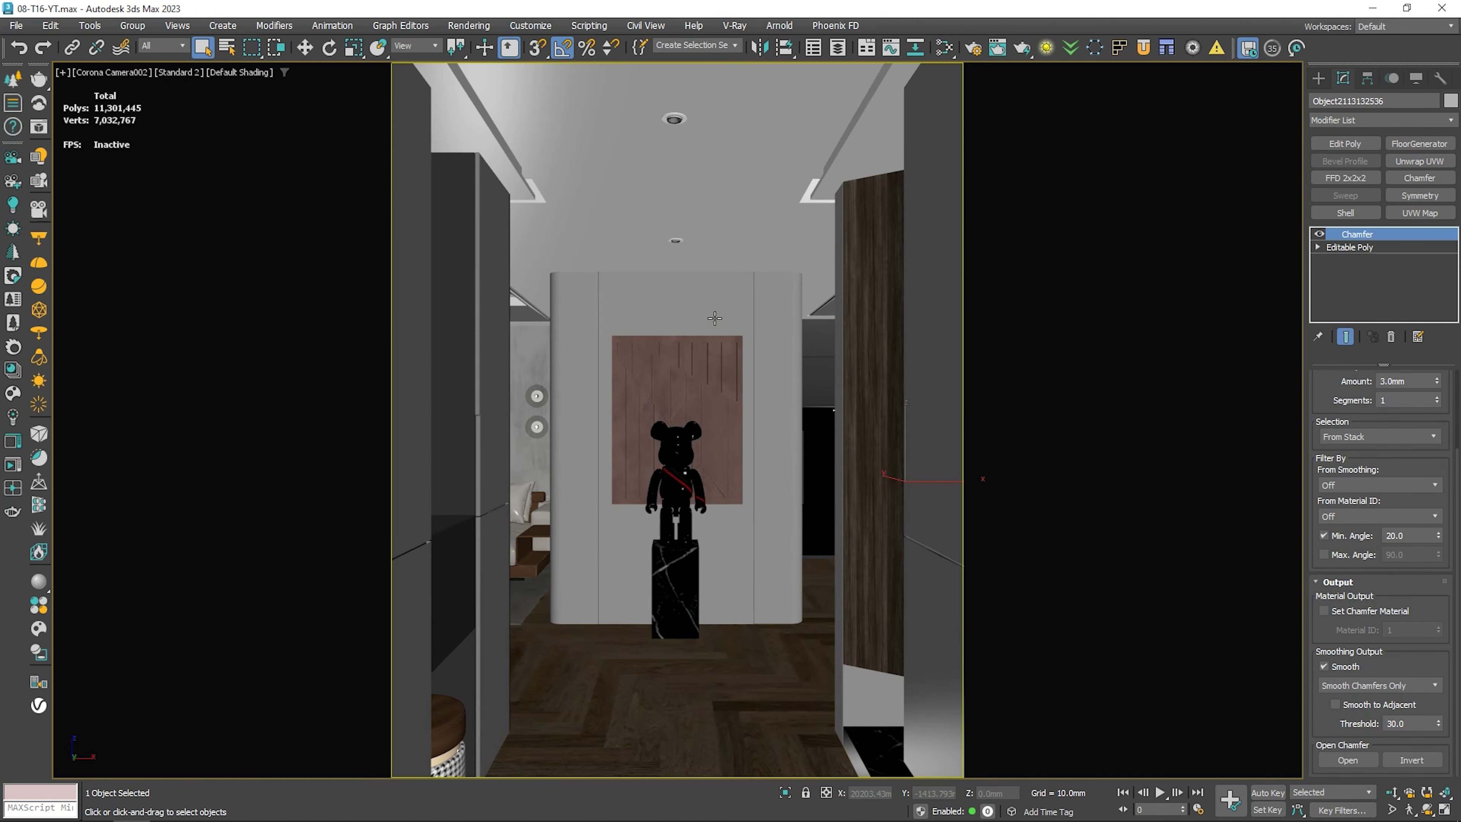
key(c)
double_click(719, 310)
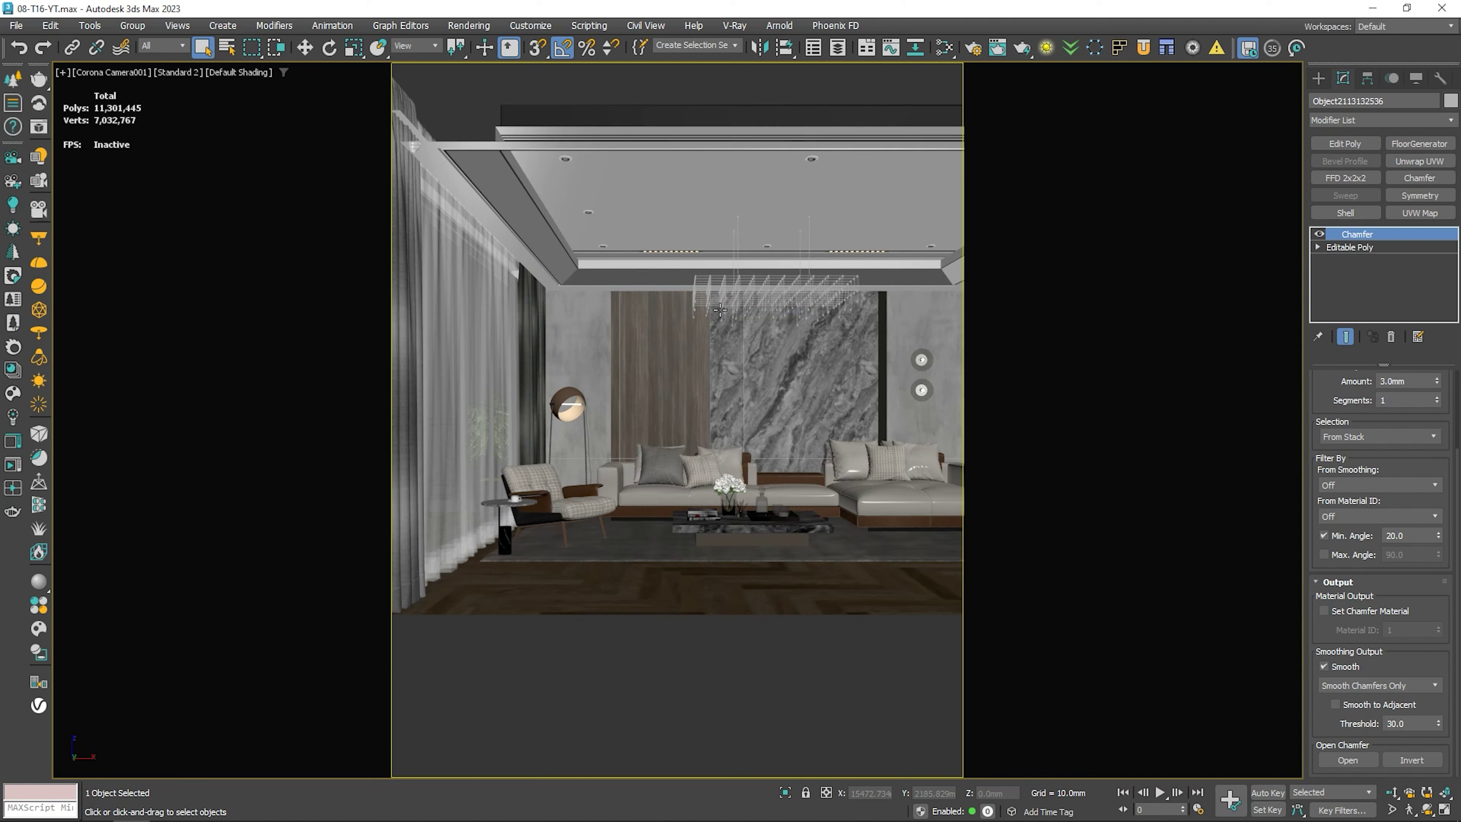
key(c)
double_click(720, 316)
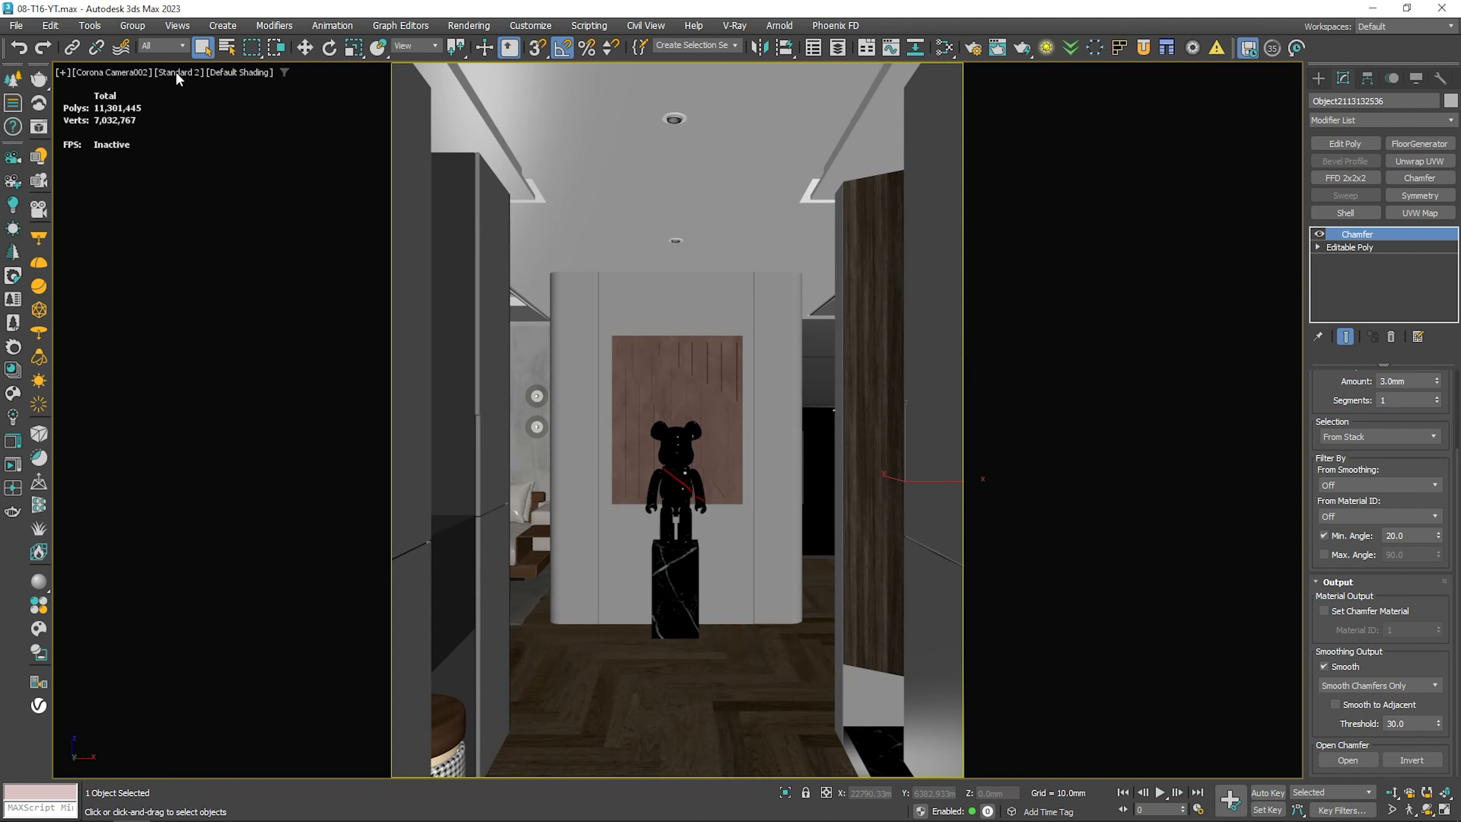
click(134, 73)
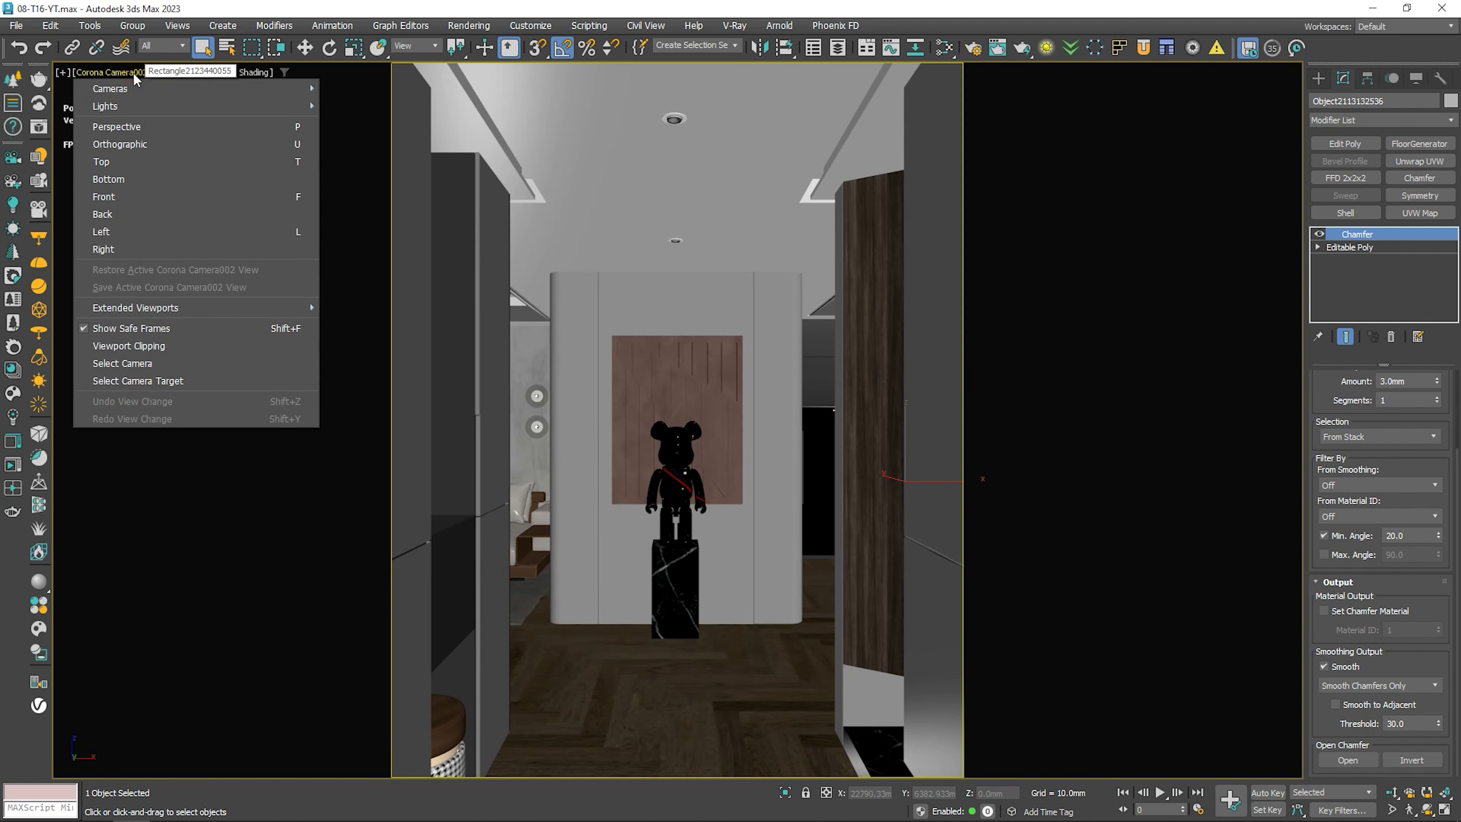
Add a Camera Resolution Mod to Corona Camera002 with aspect locked at 0.8 and width 2400.
click(146, 363)
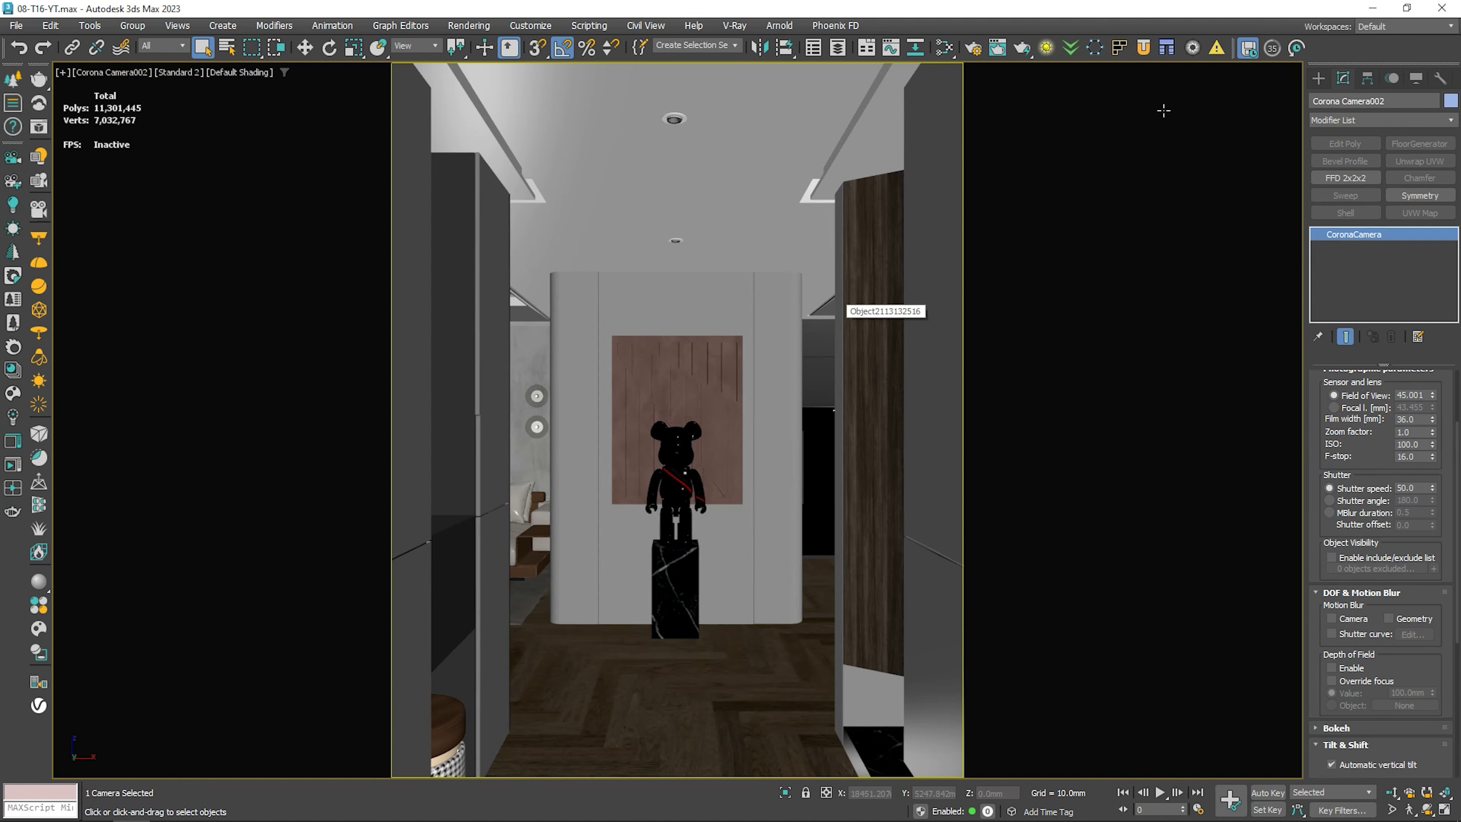
click(1354, 120)
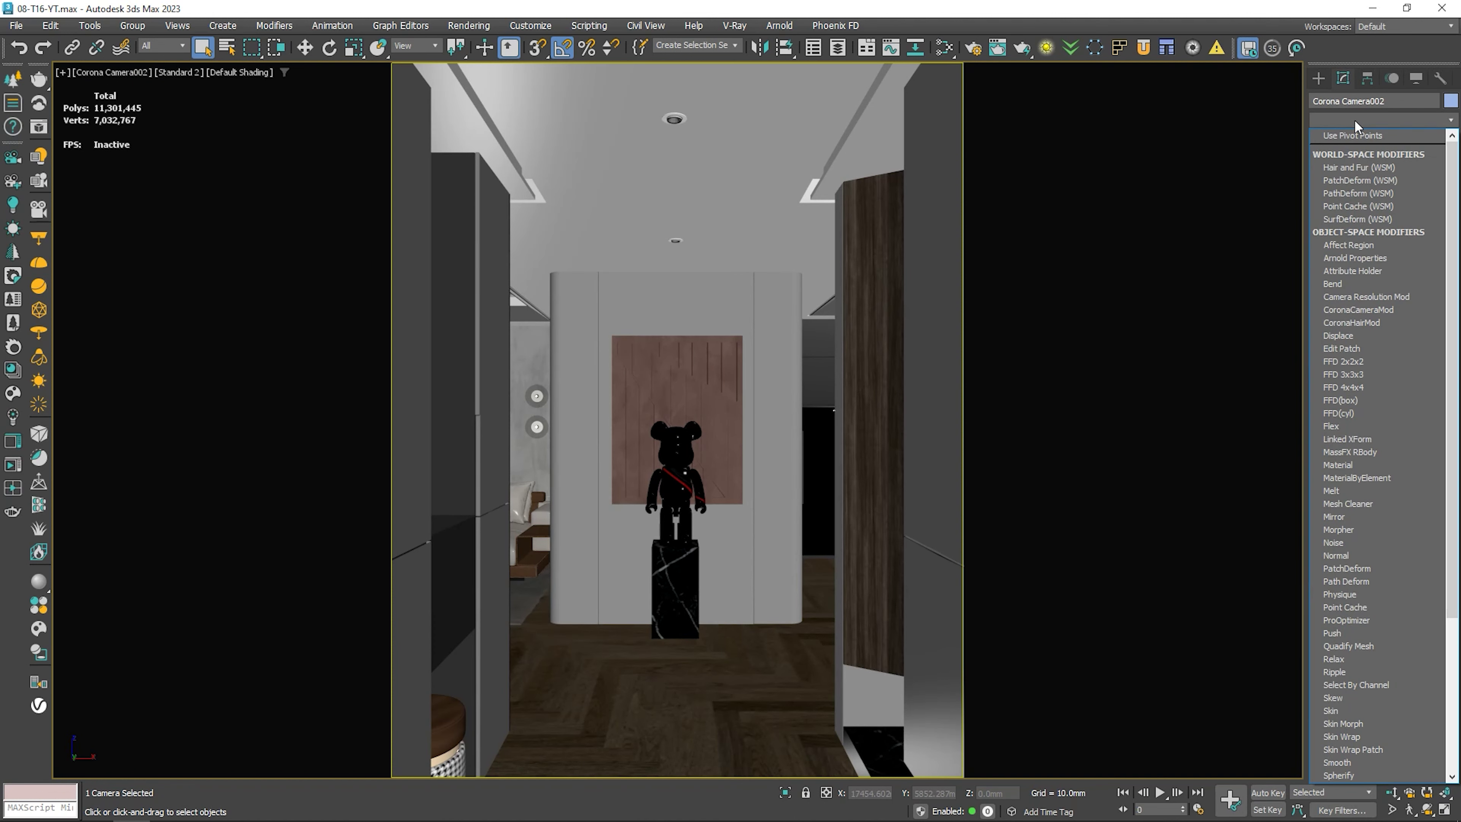
text(c)
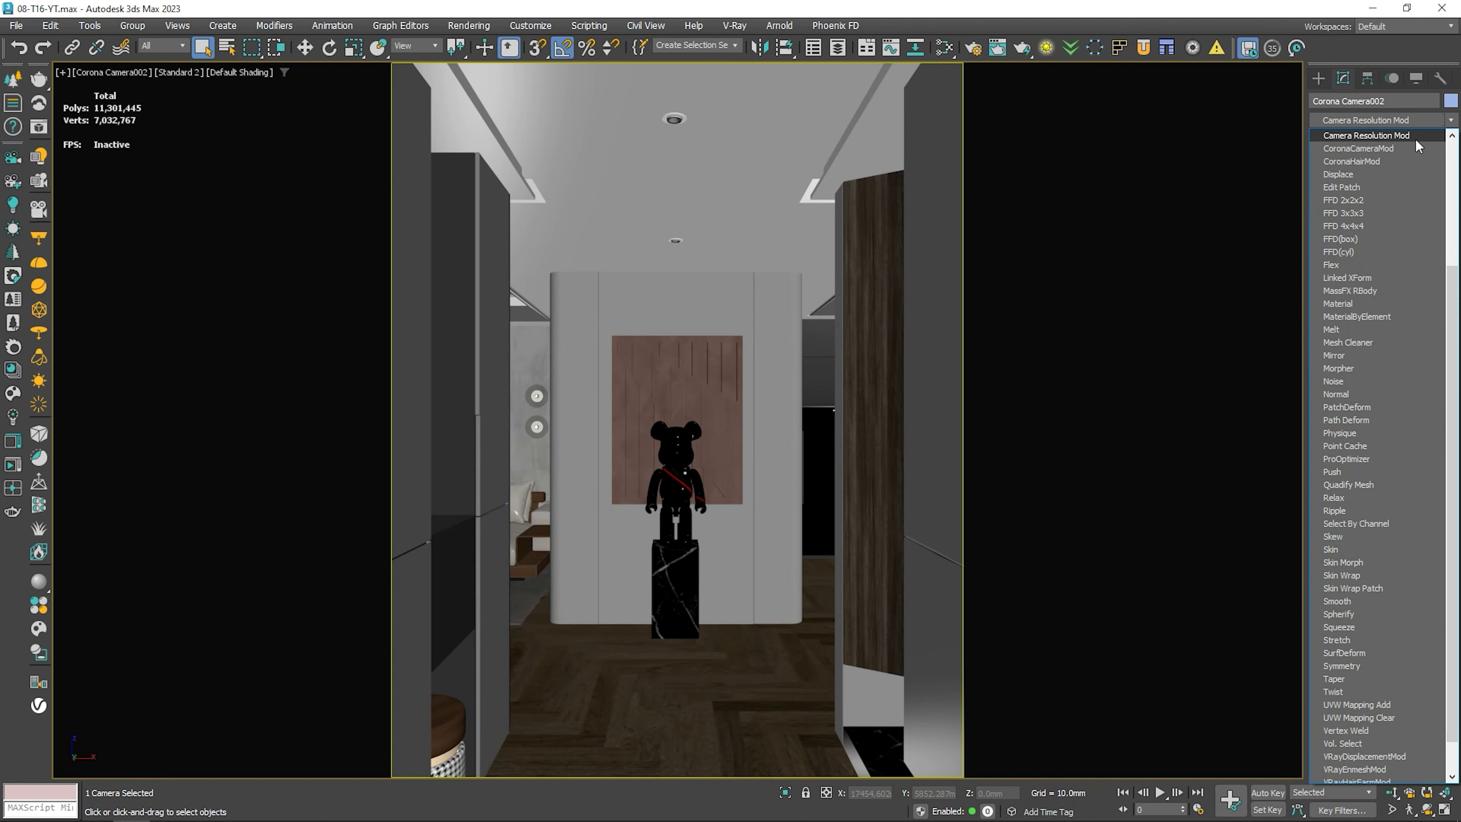
click(1416, 136)
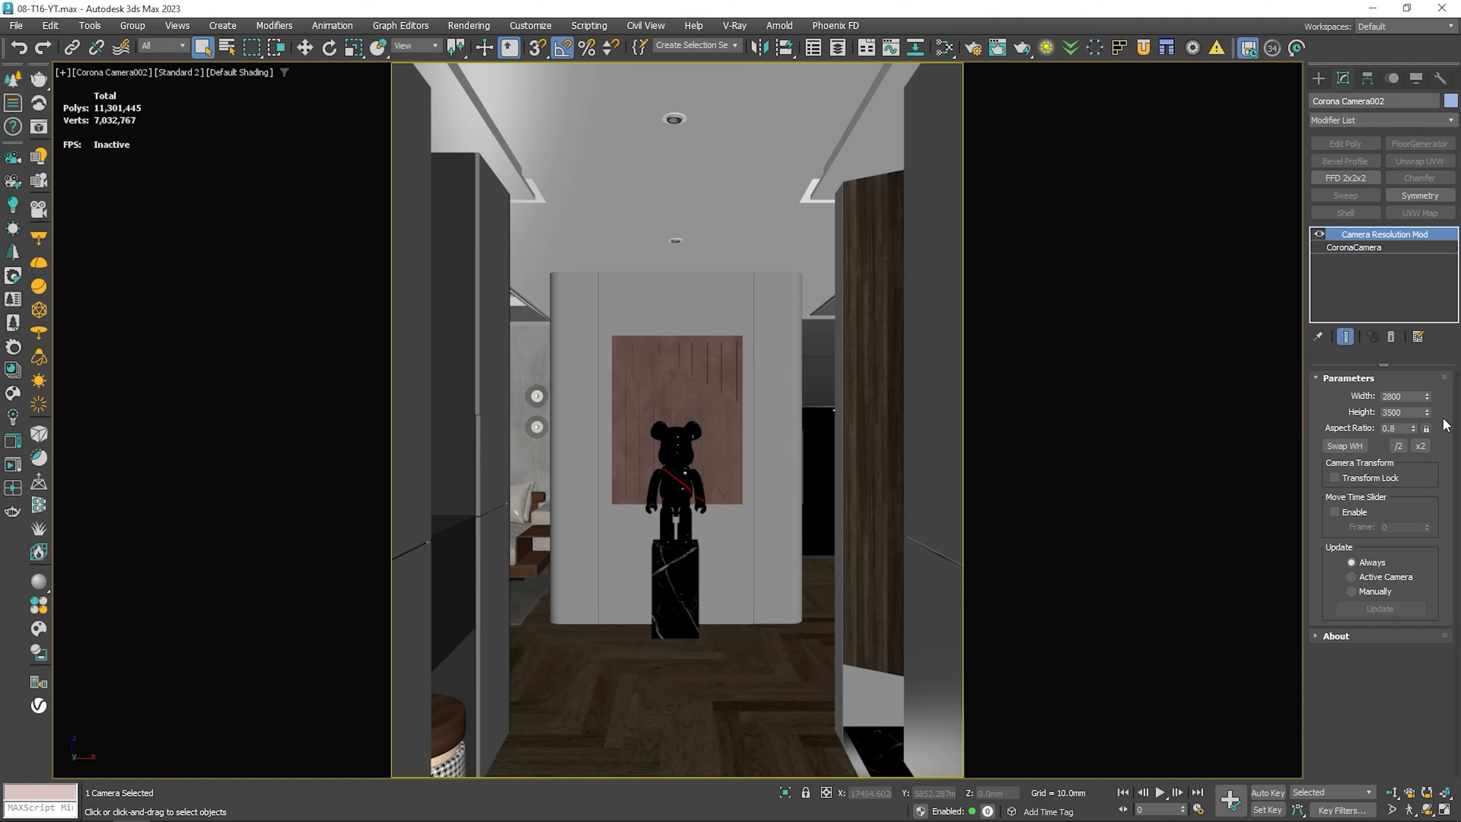
click(1425, 429)
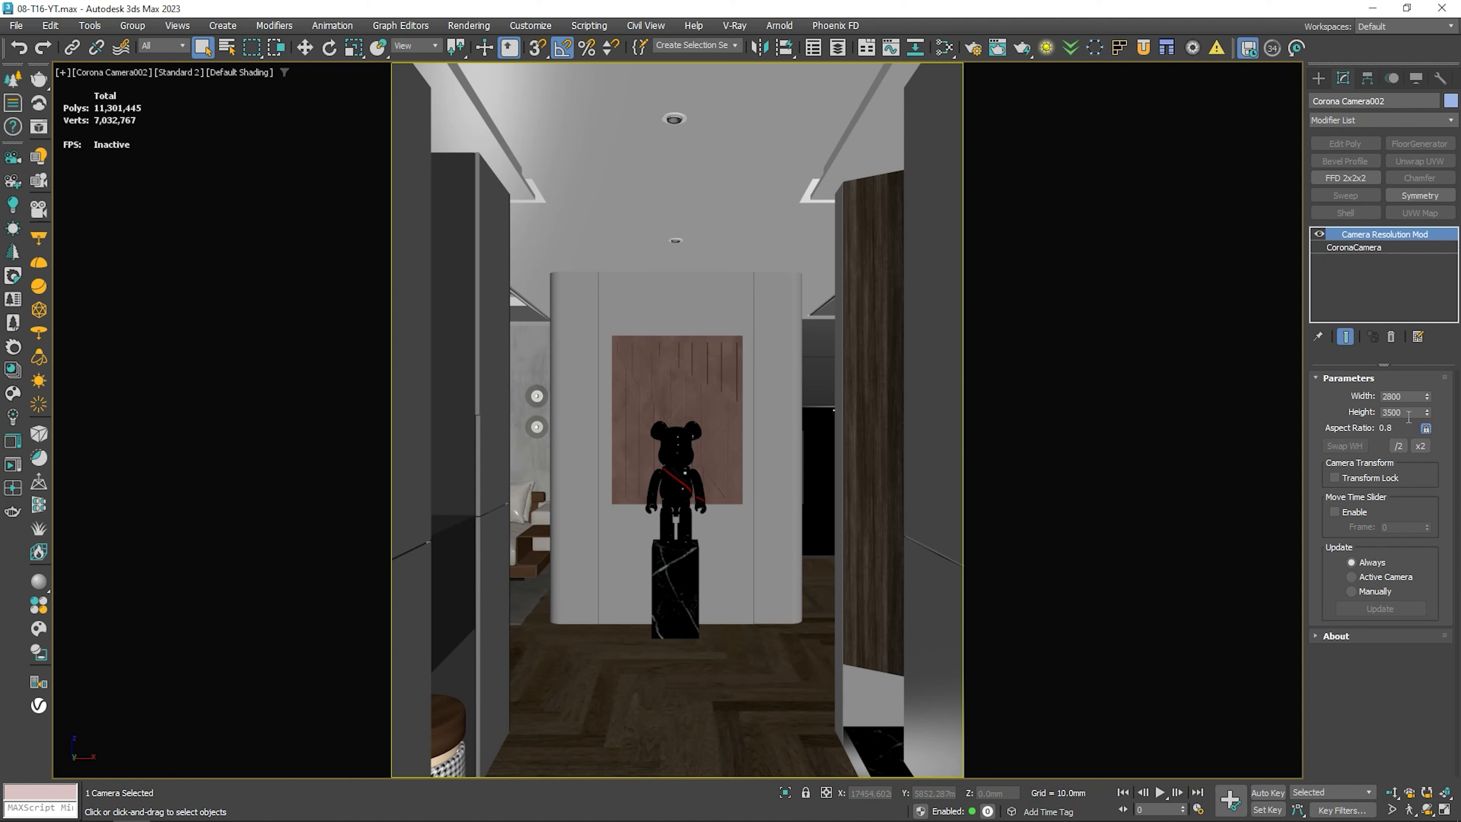
double_click(1403, 396)
text(2400)
key(Return)
click(1428, 431)
Look through Corona Camera001 and give it a wider aspect in the Image Comp Helper.
click(674, 464)
key(c)
double_click(715, 317)
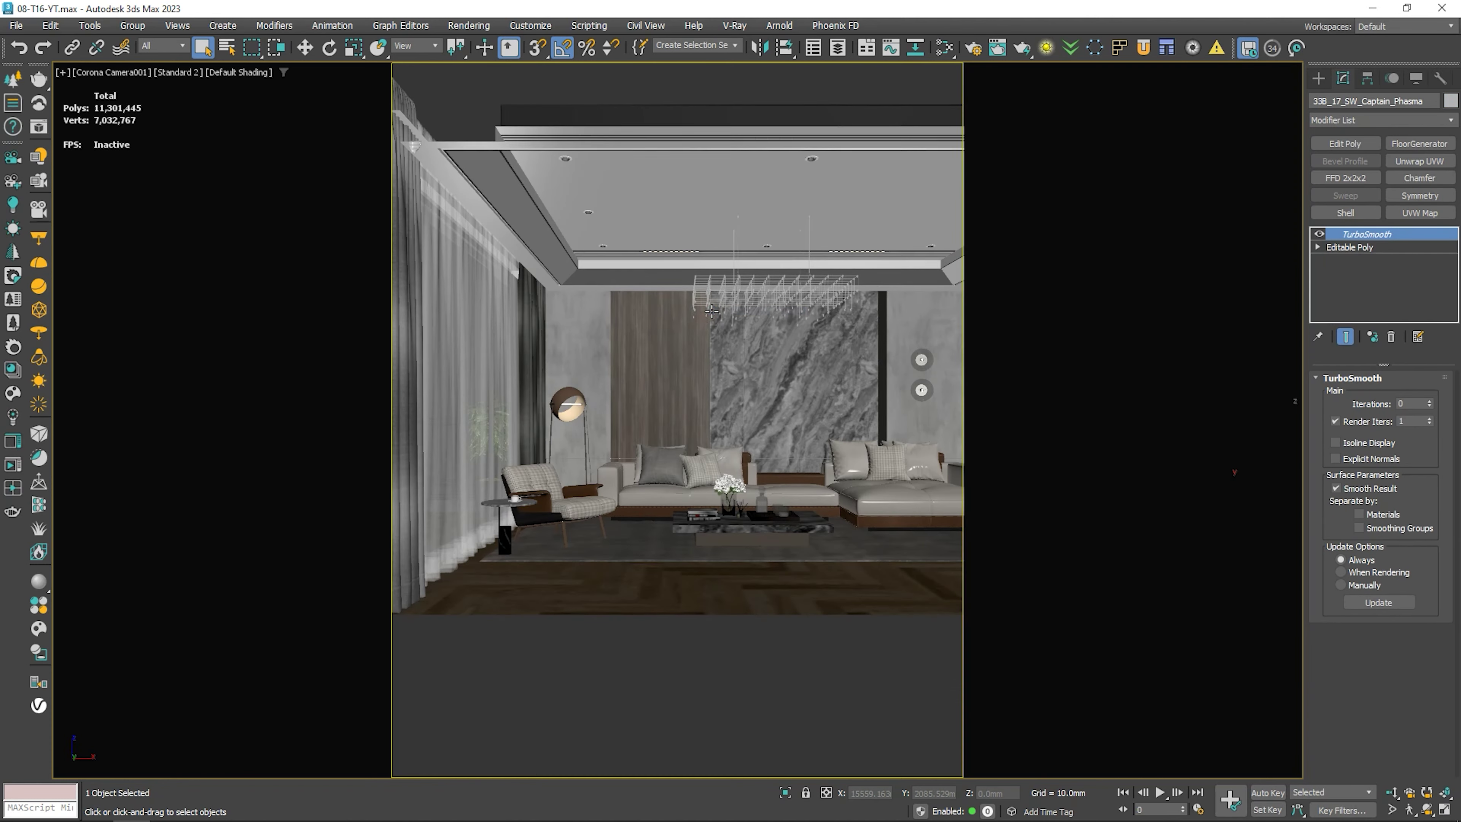
click(1192, 47)
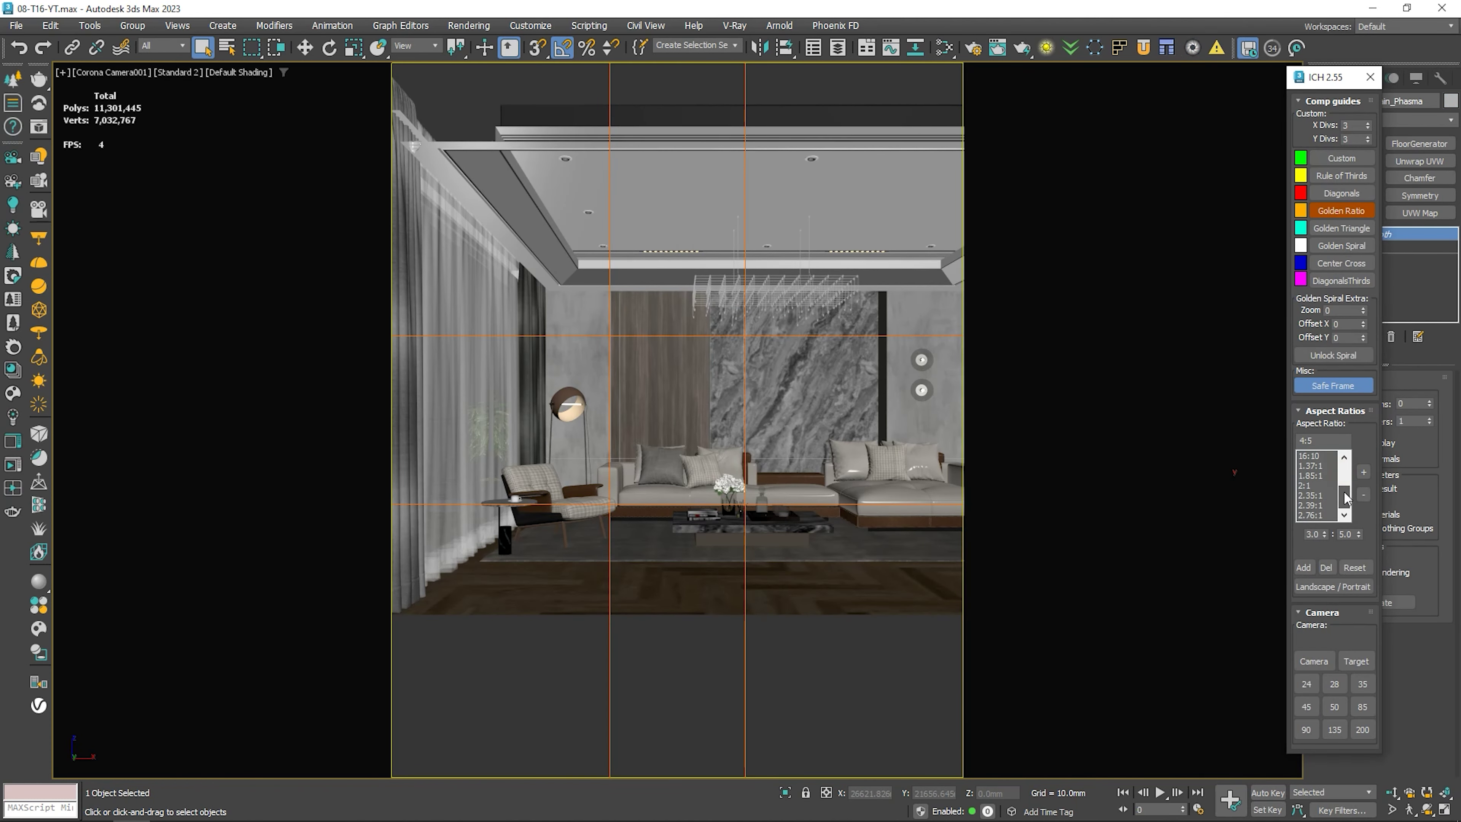
click(1312, 464)
click(1370, 76)
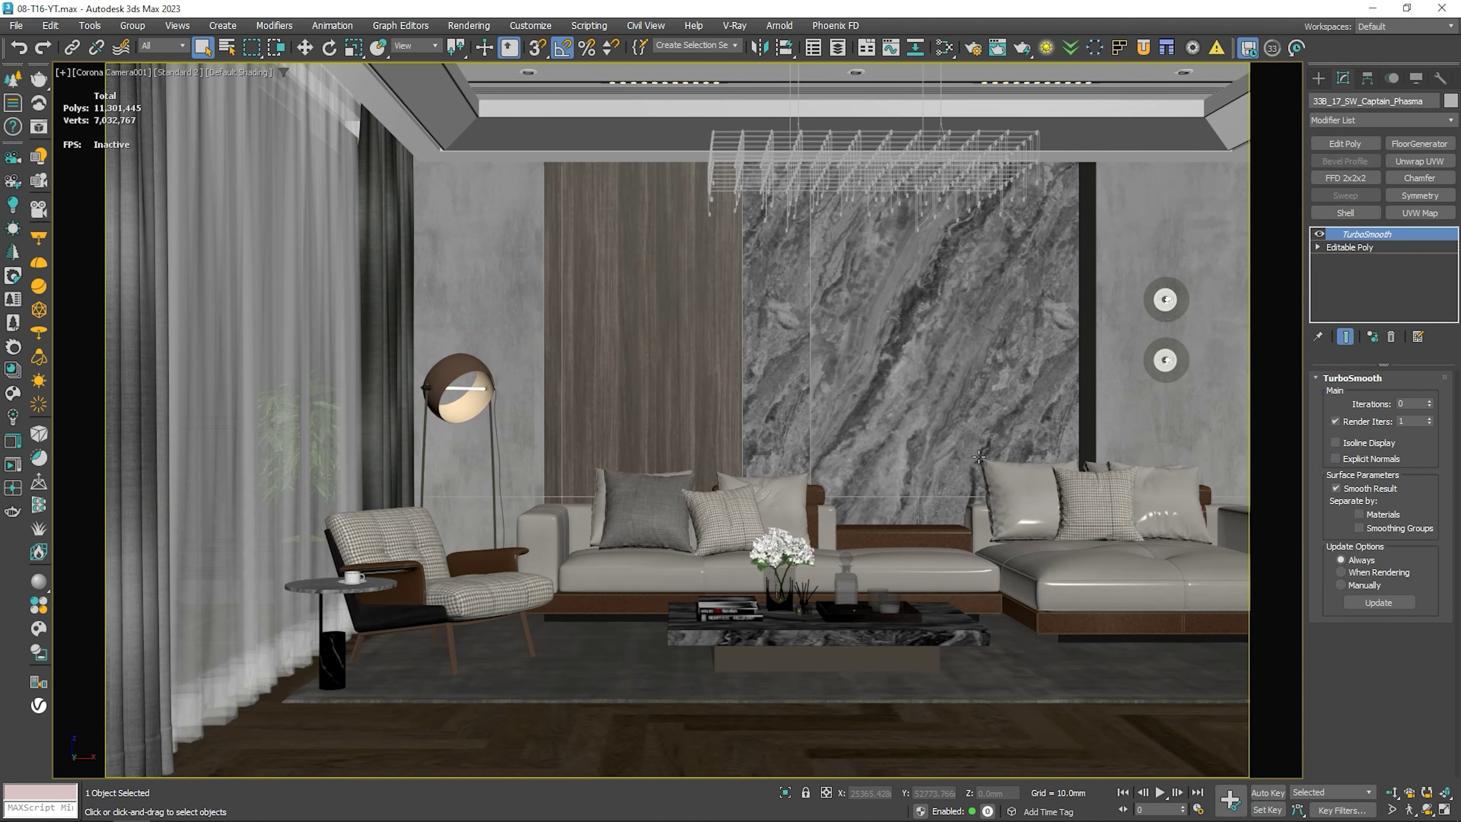
Add a Camera Resolution Mod to Corona Camera001 set to 2400 × 1500.
click(151, 82)
click(166, 357)
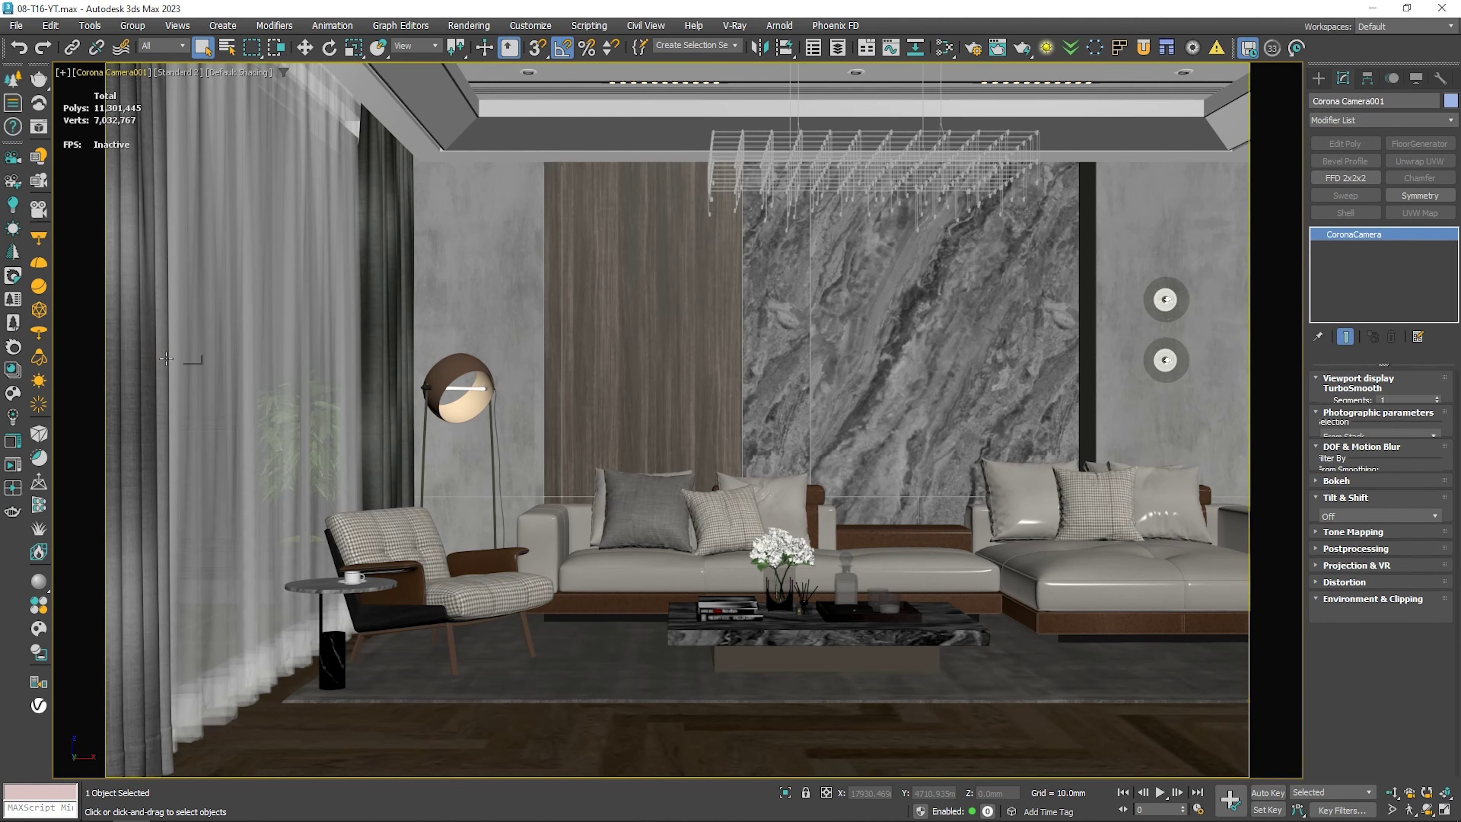
click(1341, 121)
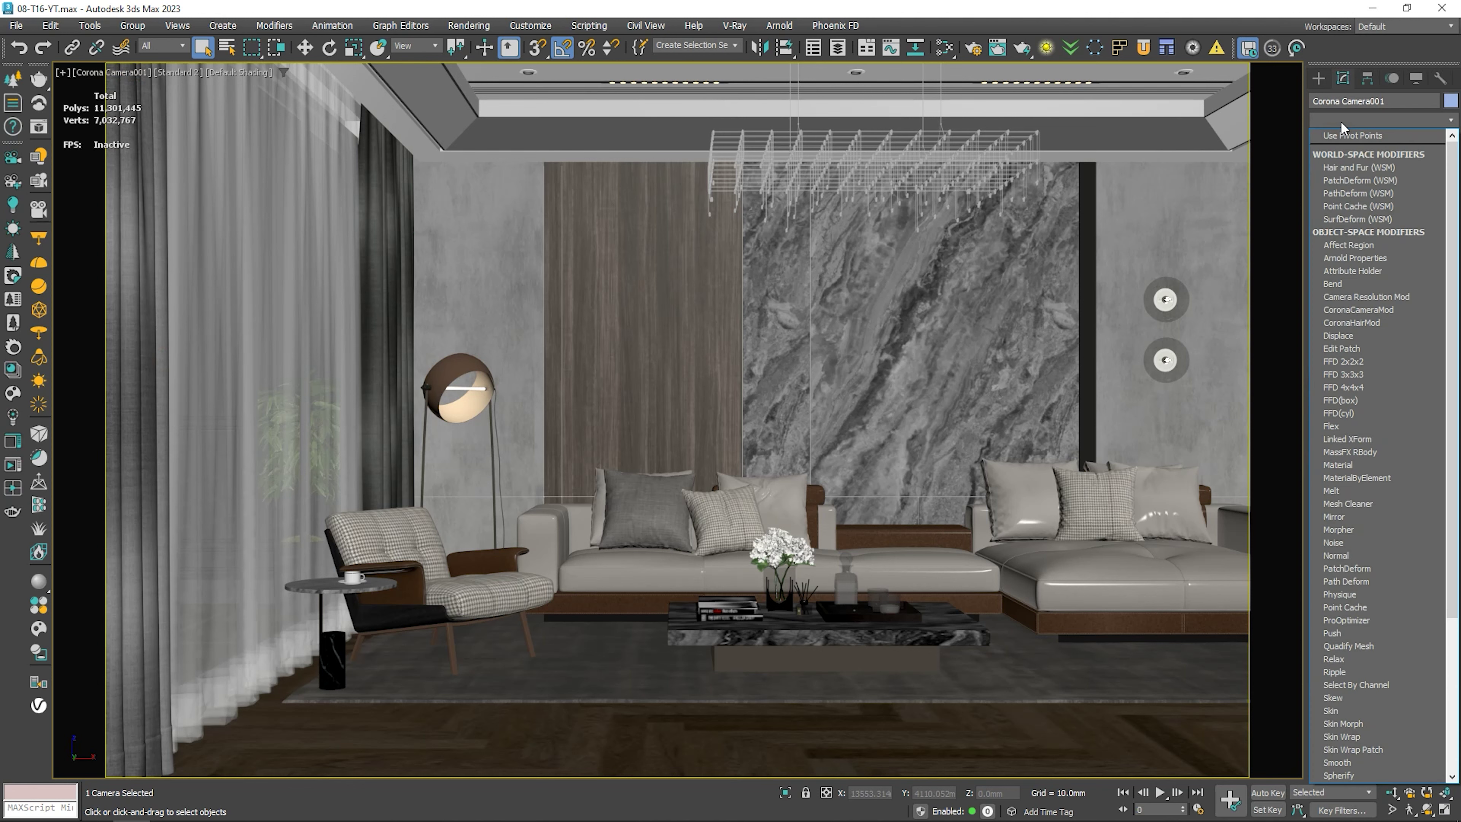
click(1392, 136)
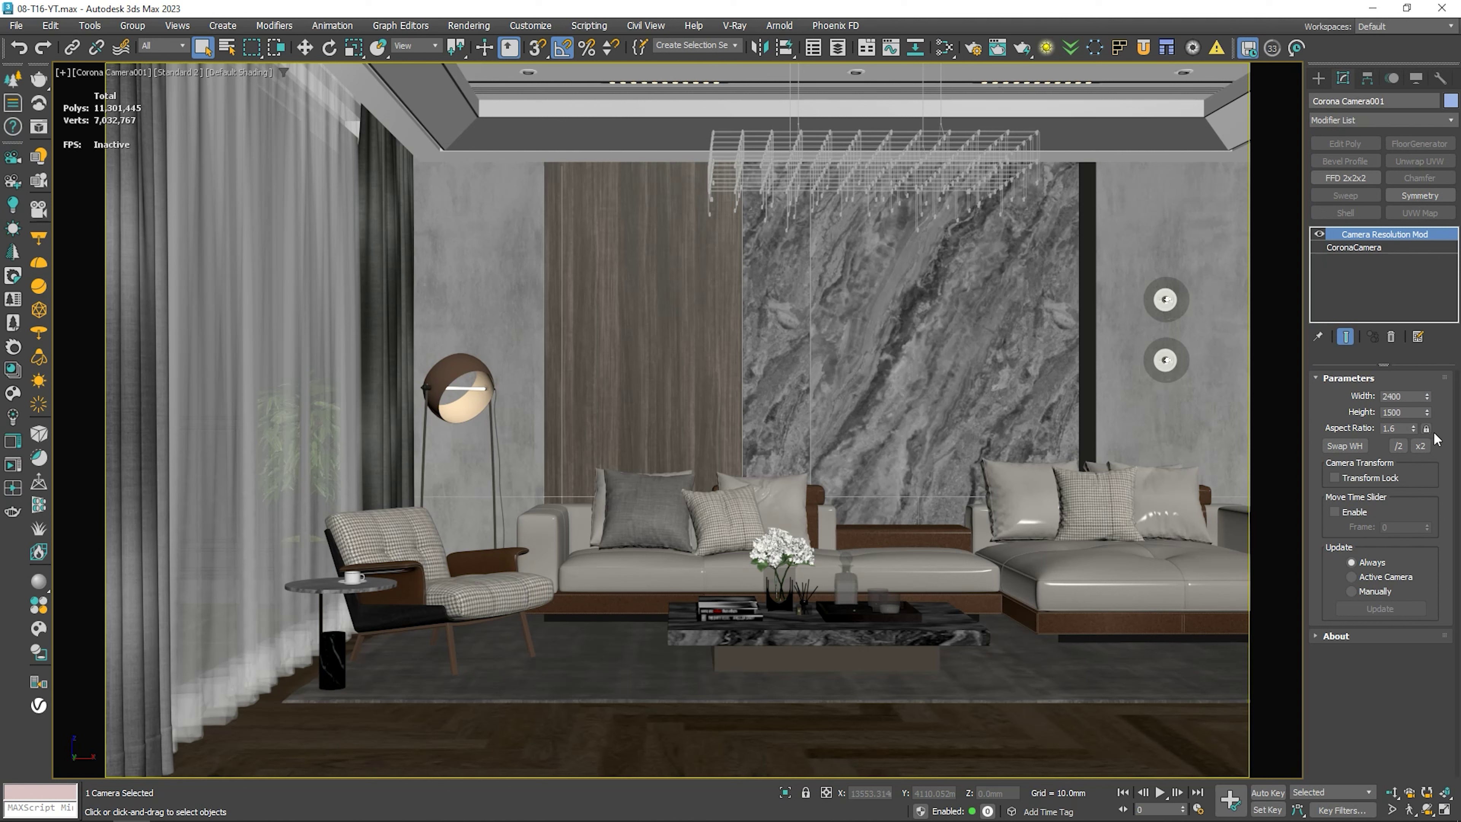
double_click(1406, 396)
key(Tab)
click(1009, 475)
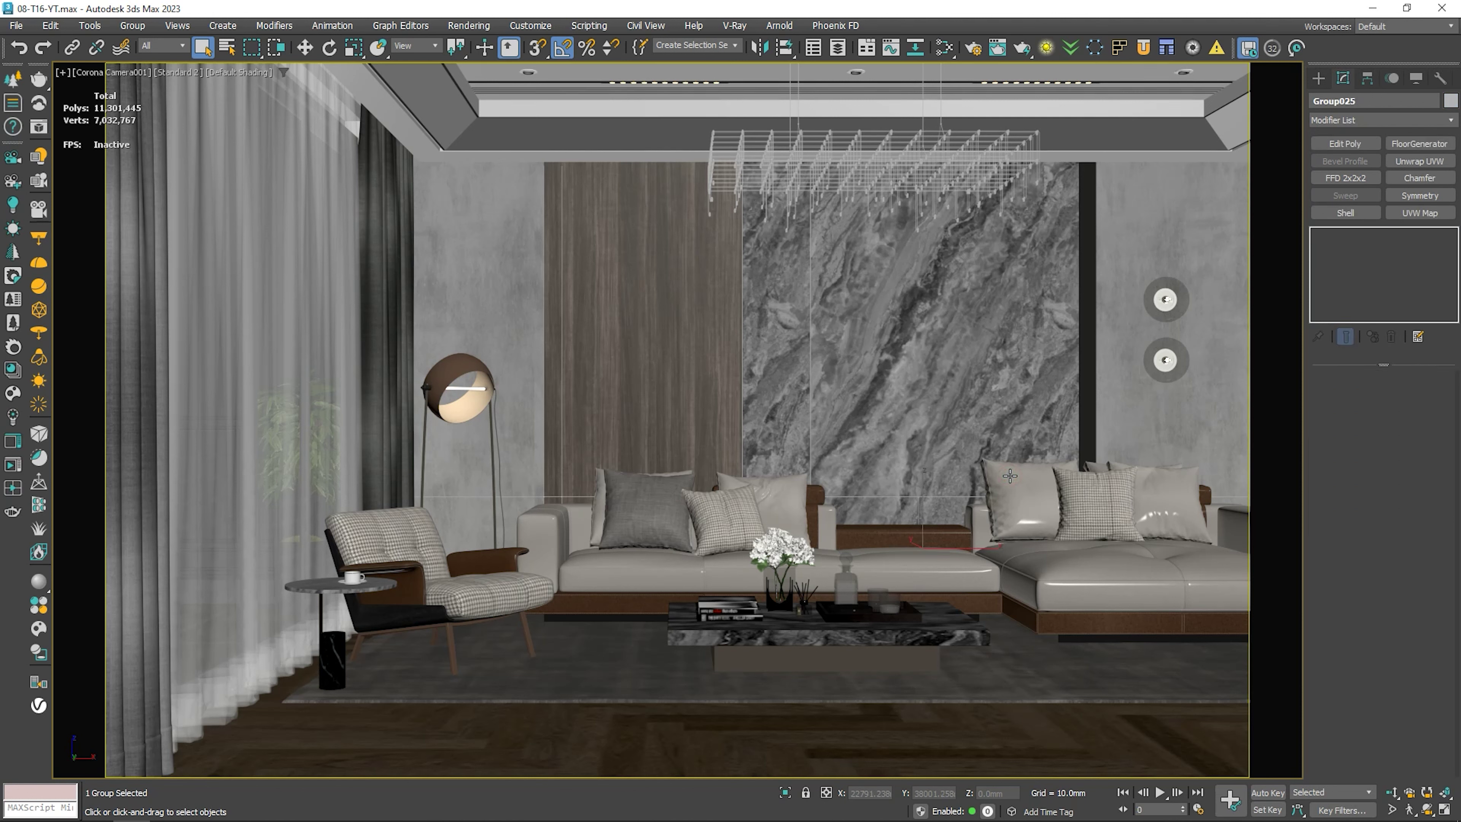
Switch the view to Corona Camera002 and back to Corona Camera001.
key(c)
double_click(721, 320)
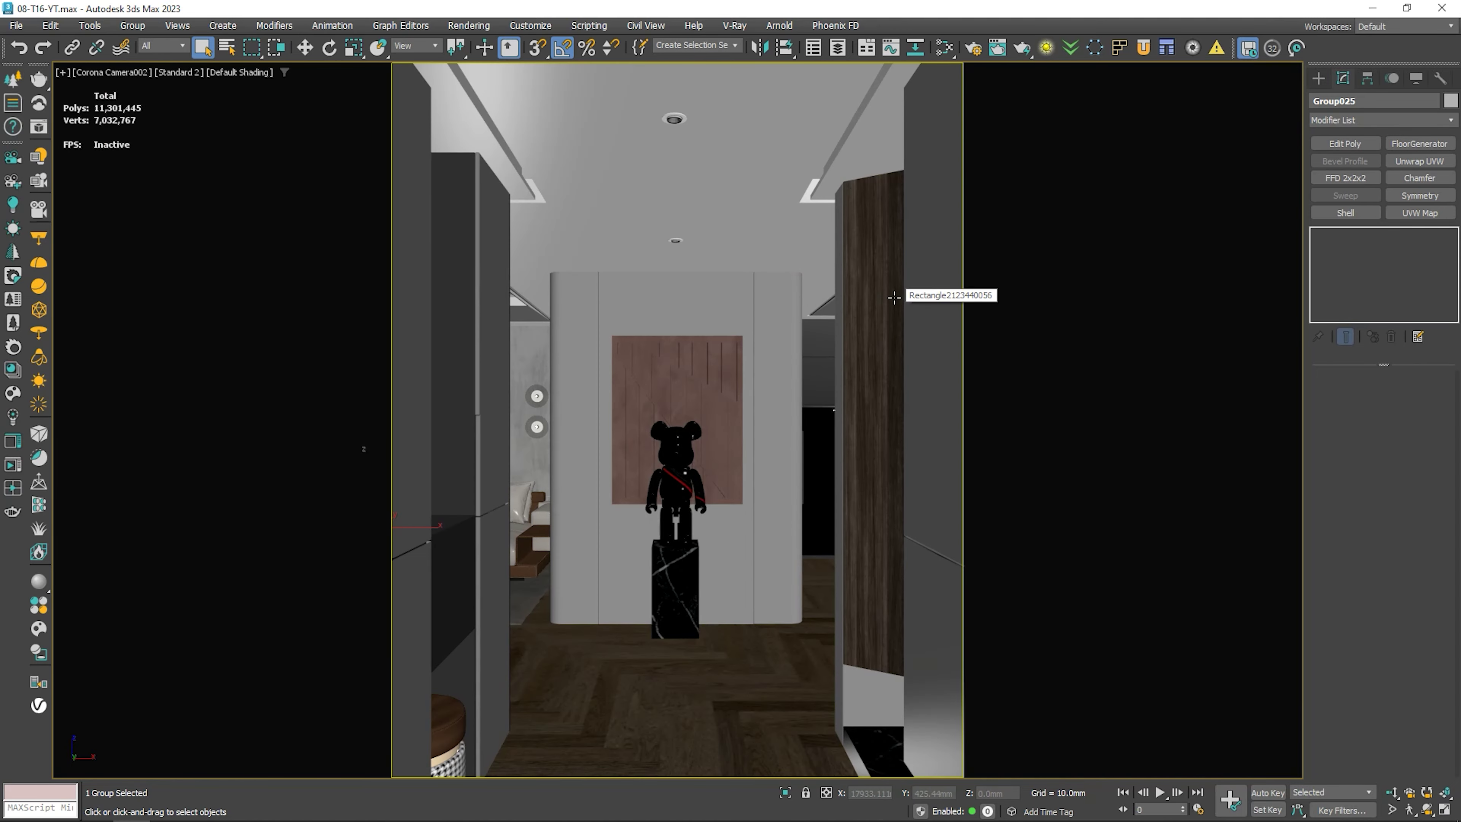
key(c)
double_click(771, 311)
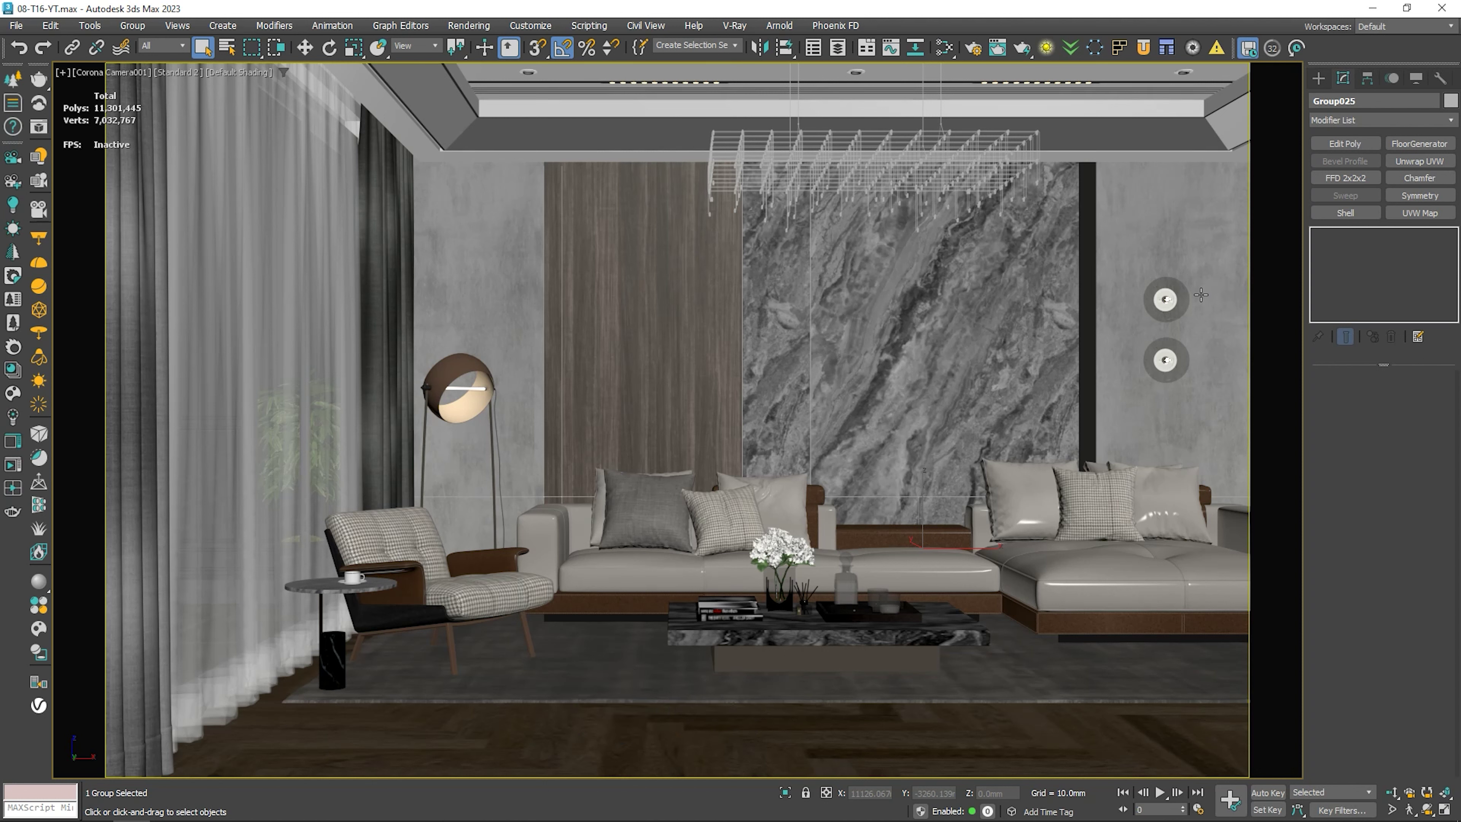
Check Corona Camera002's view, then return to Corona Camera001 on the living room.
key(c)
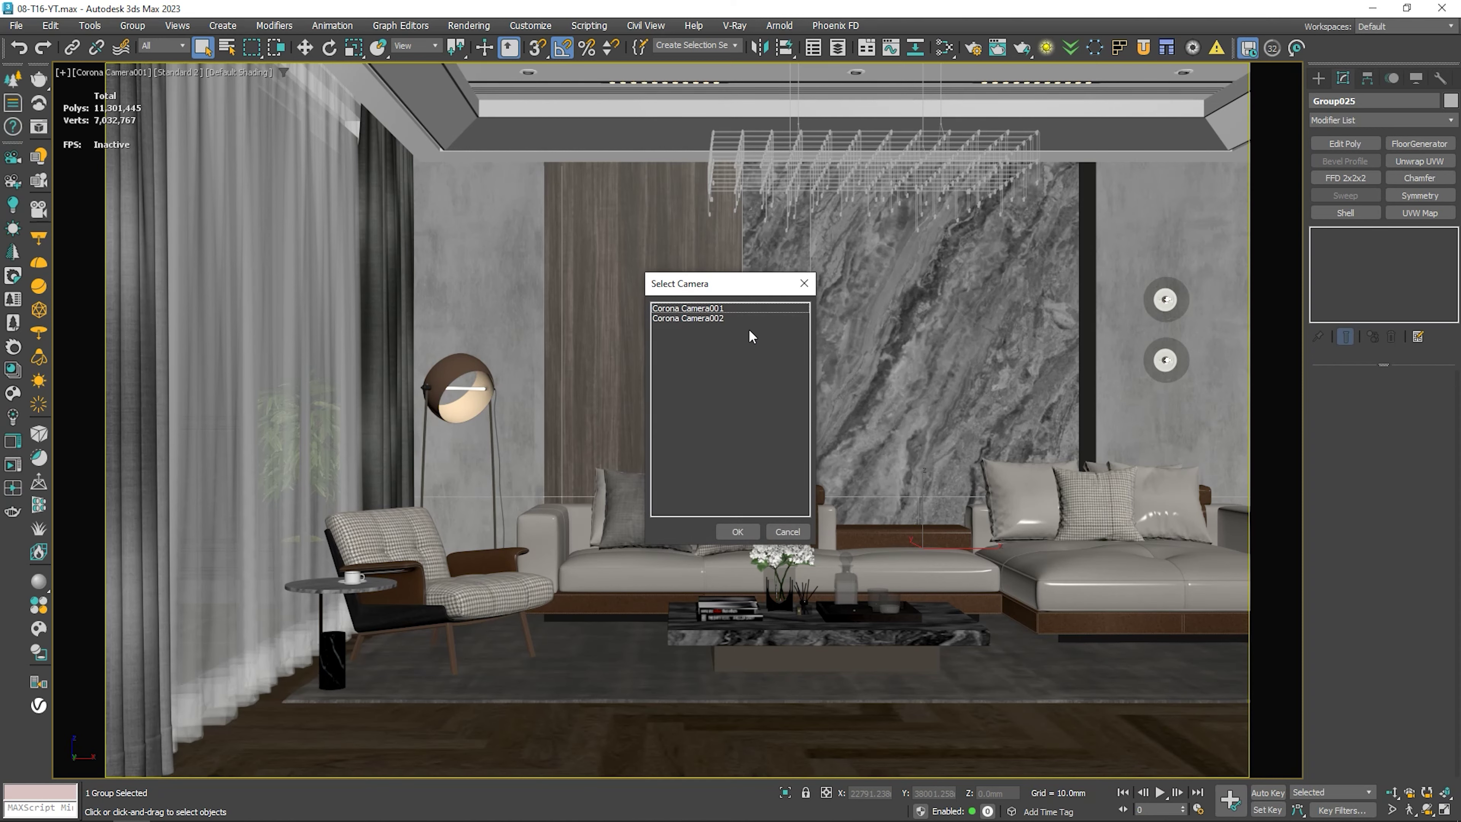
double_click(726, 318)
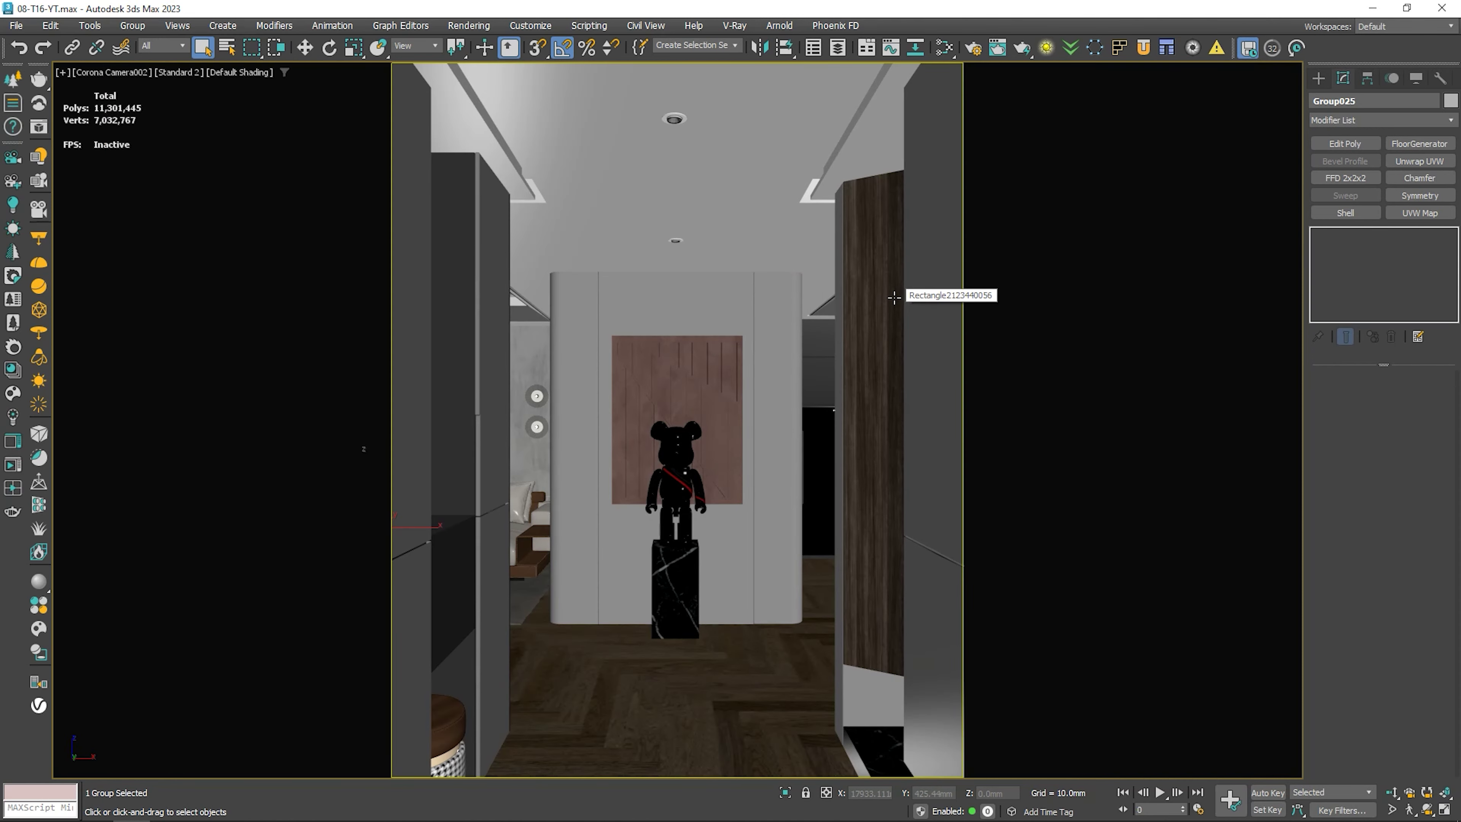
key(c)
double_click(770, 315)
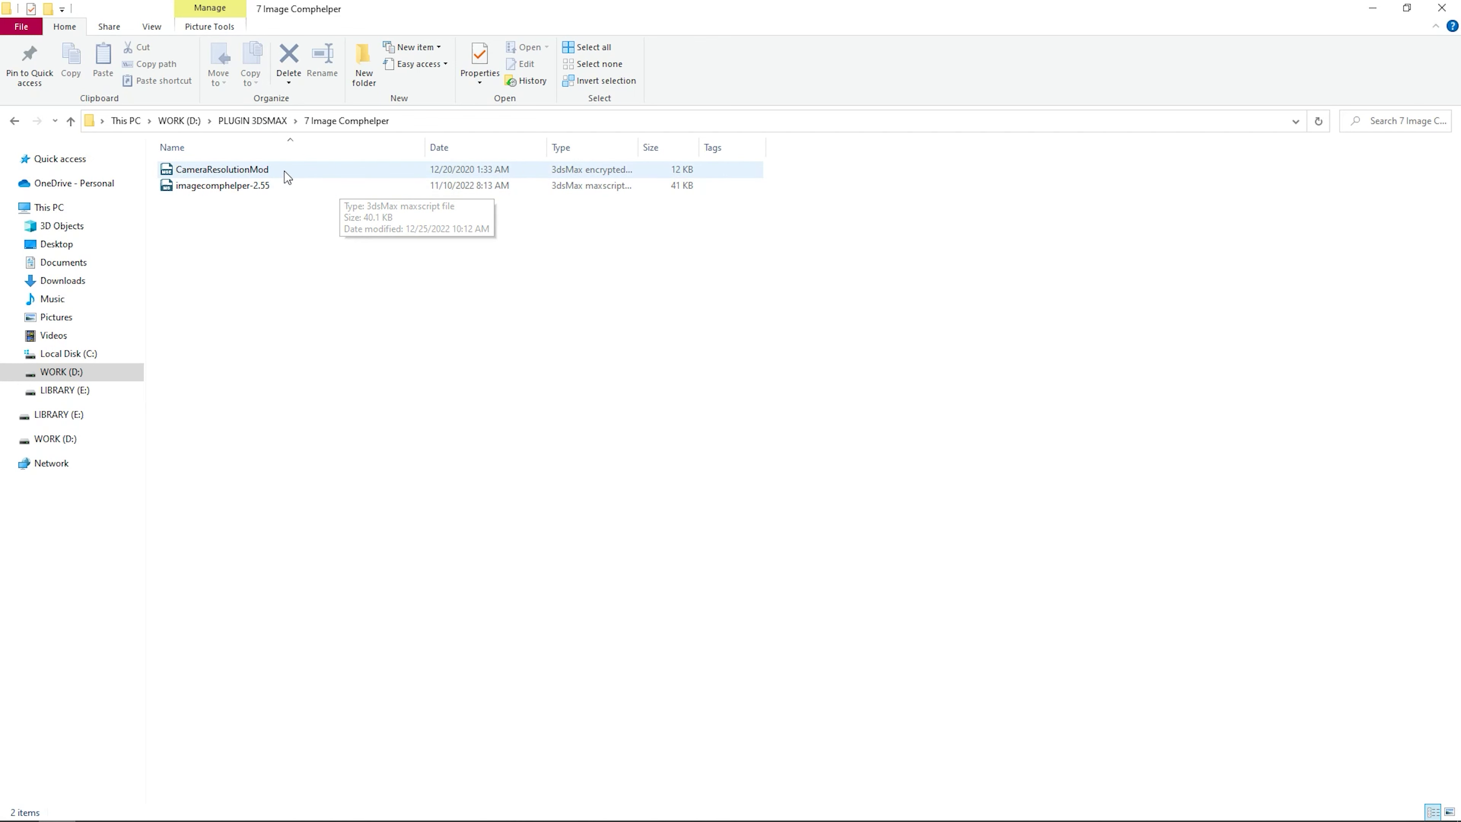
Copy CameraResolutionMod into C:\Program Files\Autodesk\3ds Max 2023\stdplugs, replacing the existing file as administrator.
click(305, 171)
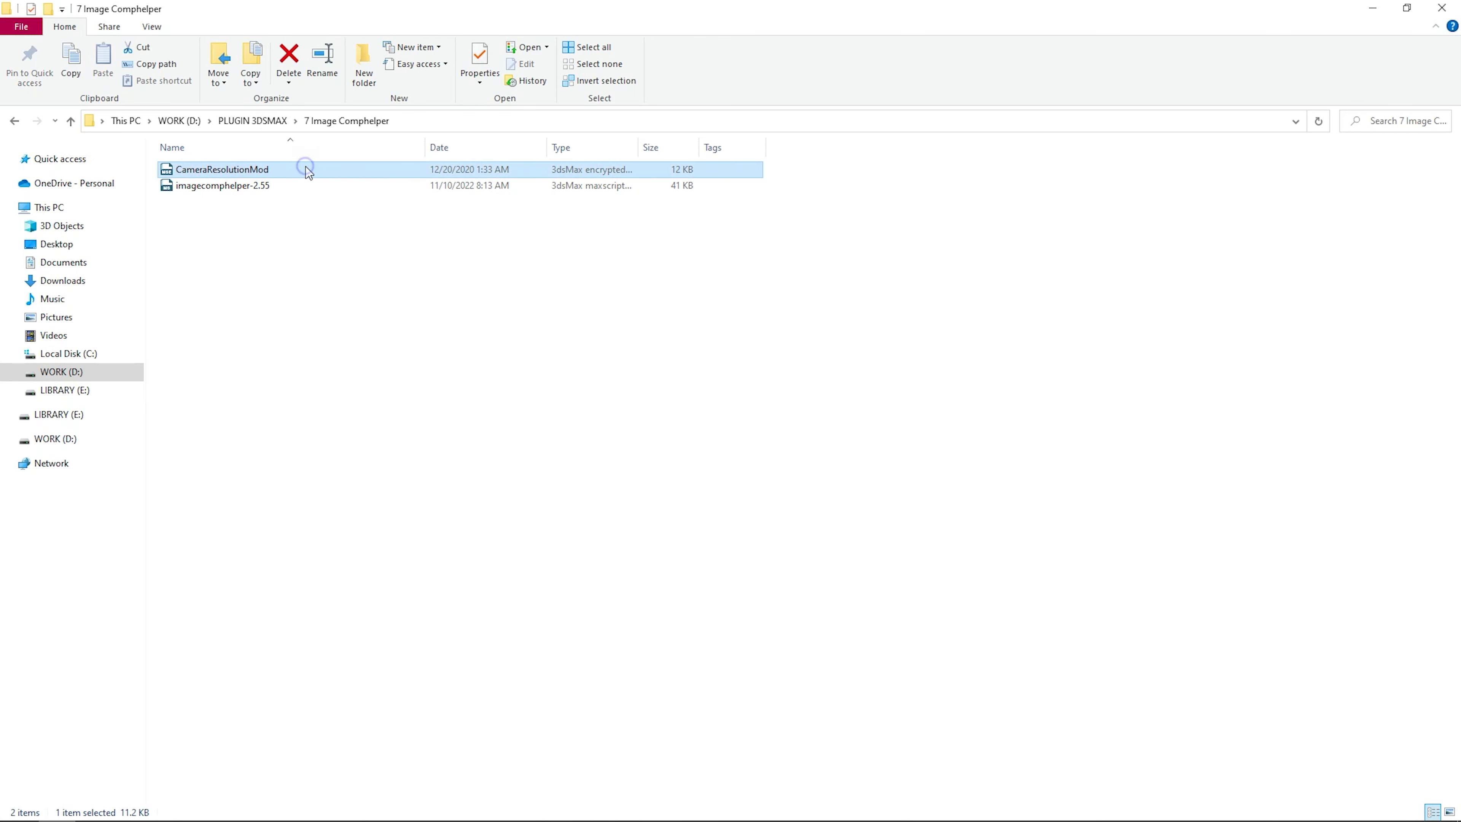
right_click(306, 169)
click(387, 392)
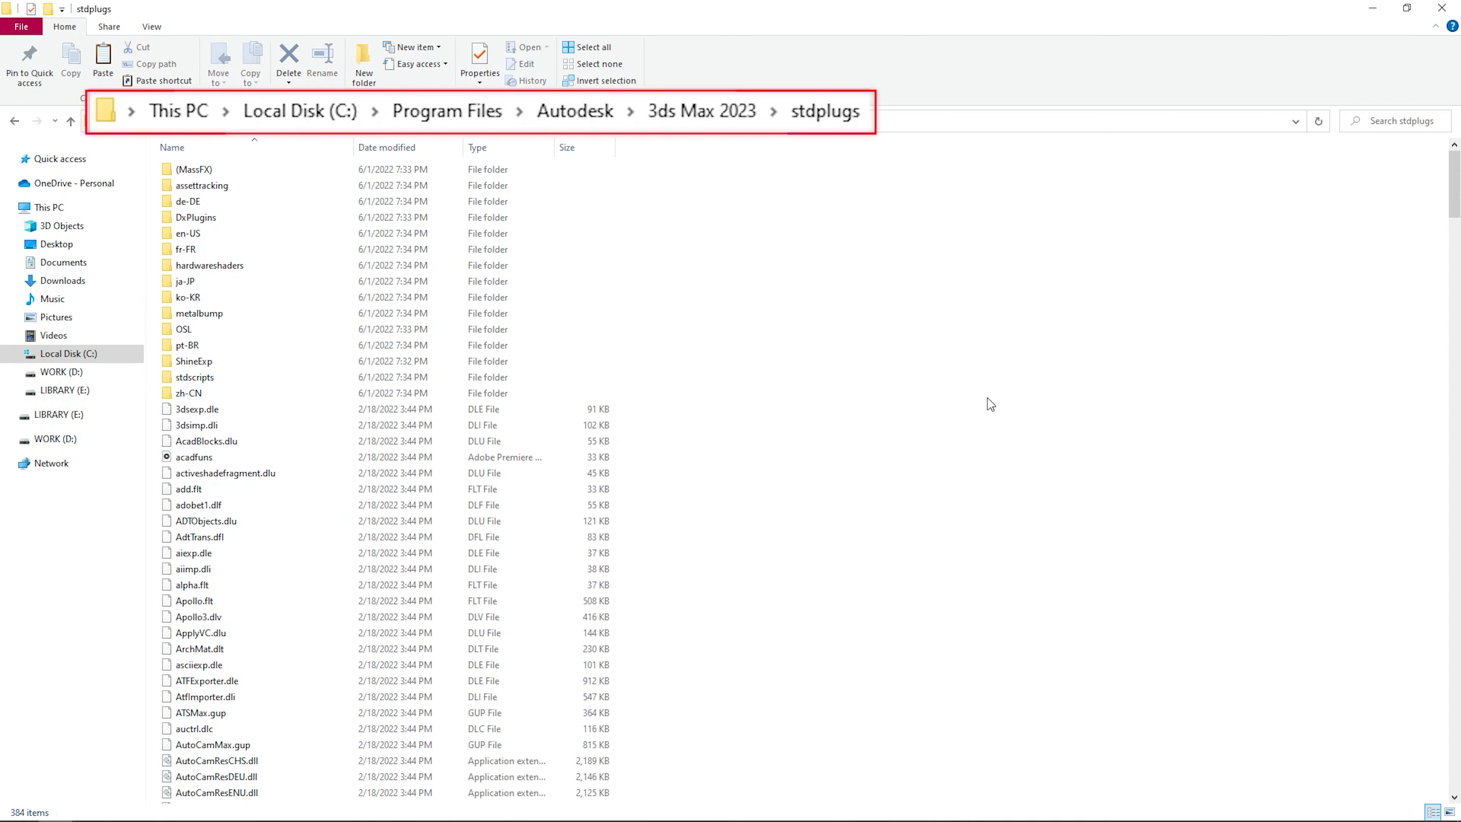
right_click(988, 402)
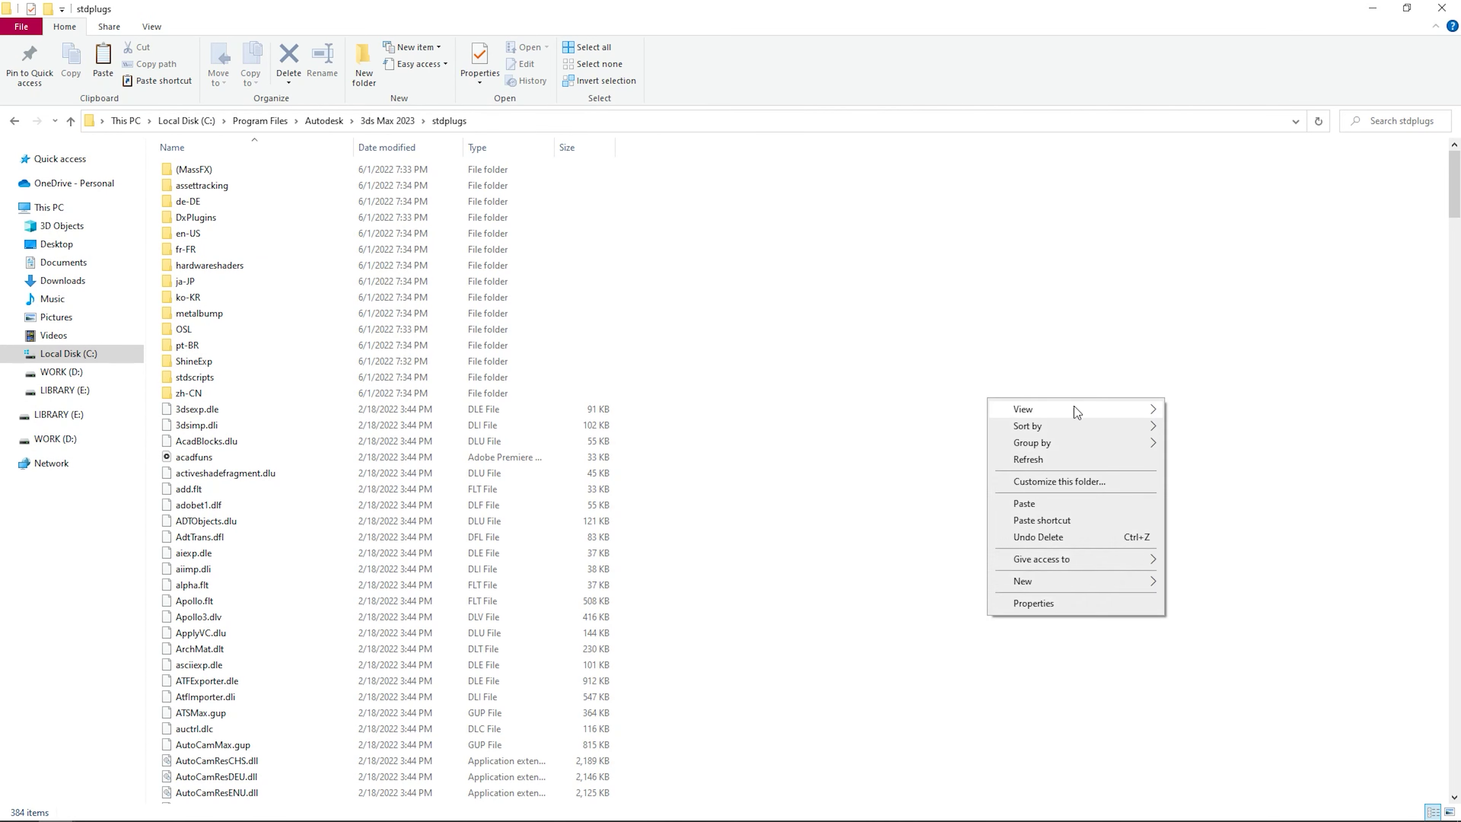
click(1100, 504)
click(833, 315)
click(697, 316)
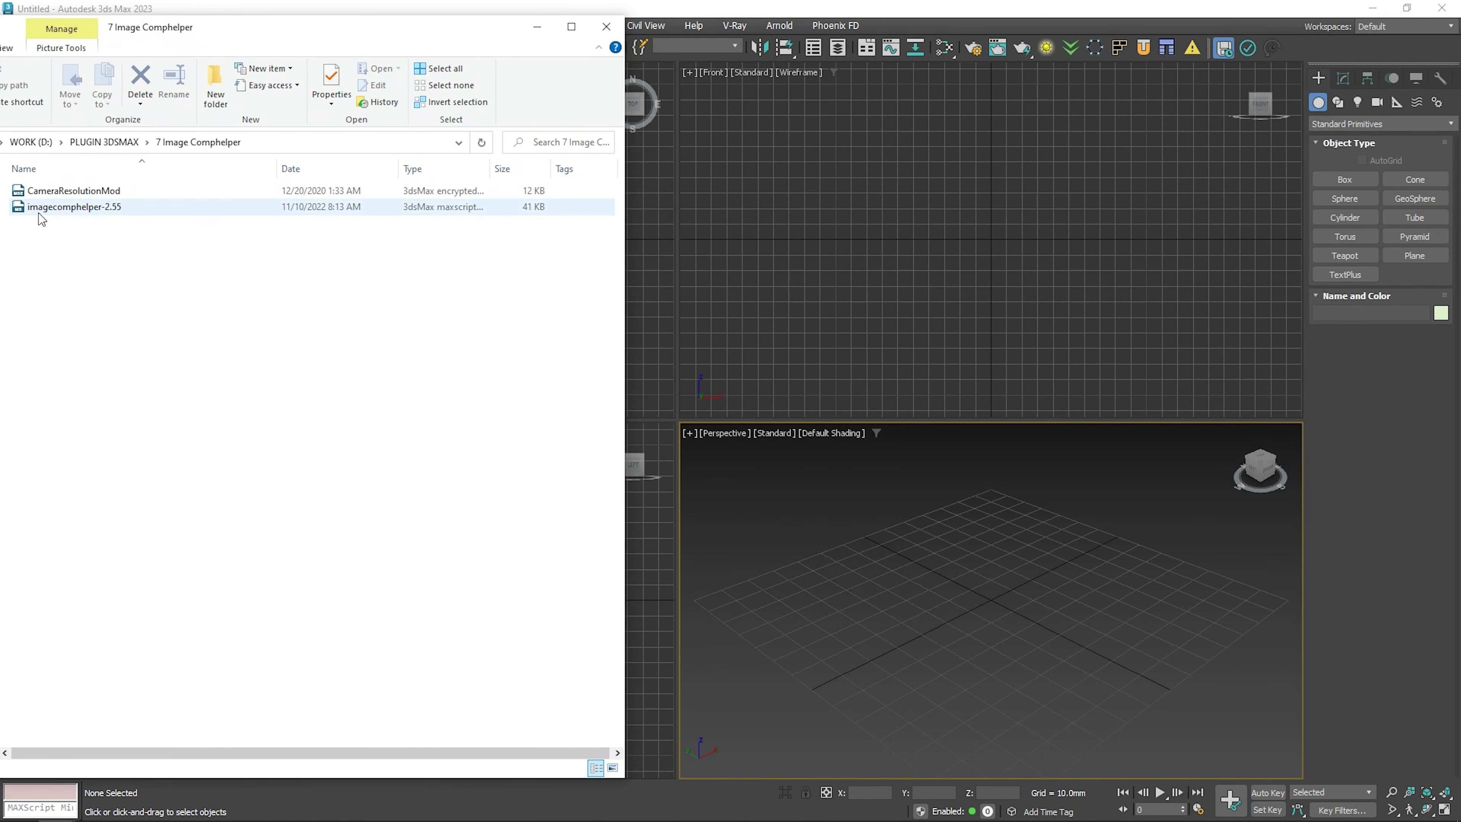
Load the imagecomphelper-2.55 script into 3ds Max, confirming the reload.
click(38, 212)
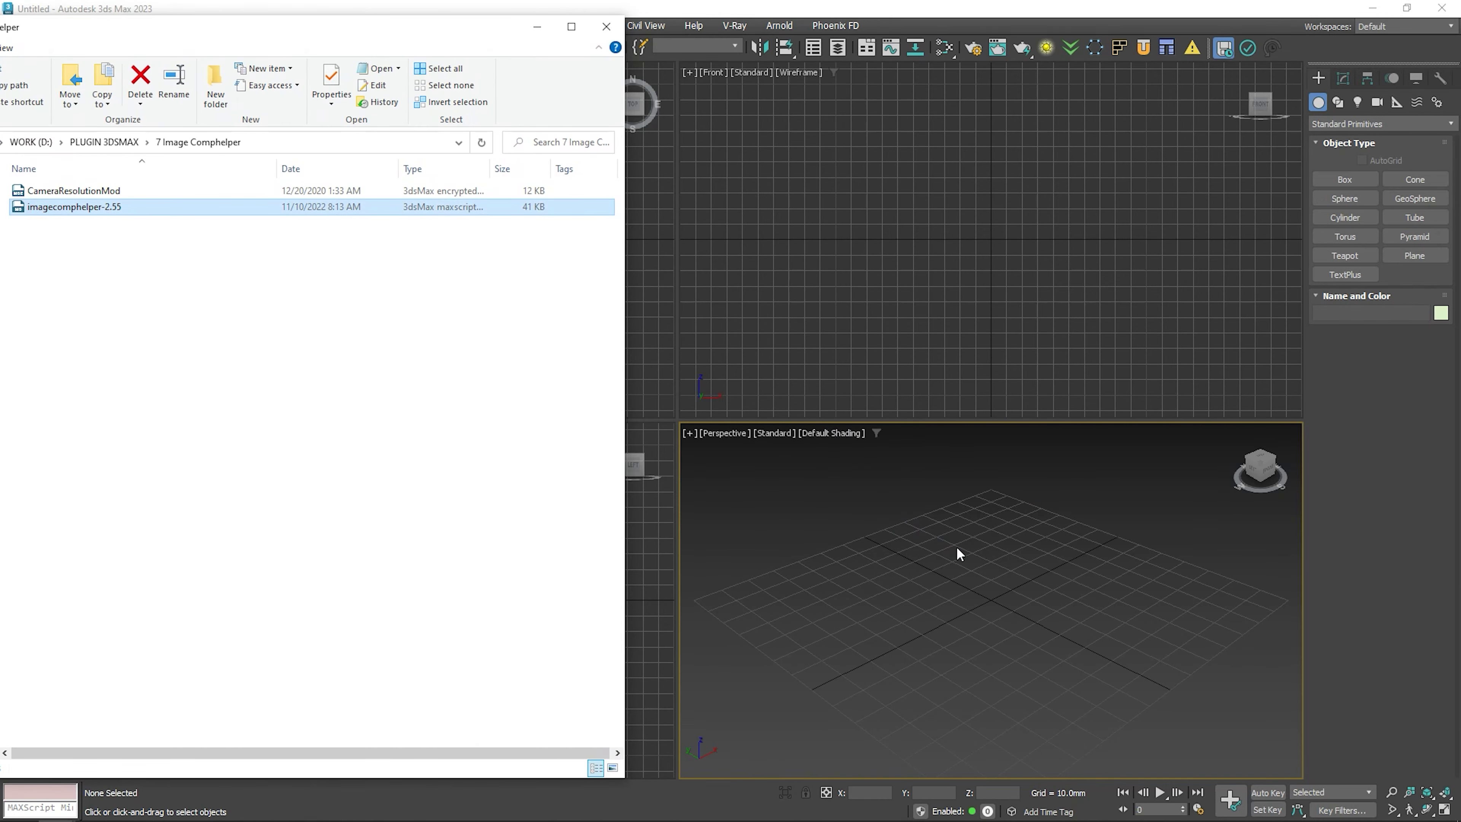
click(529, 36)
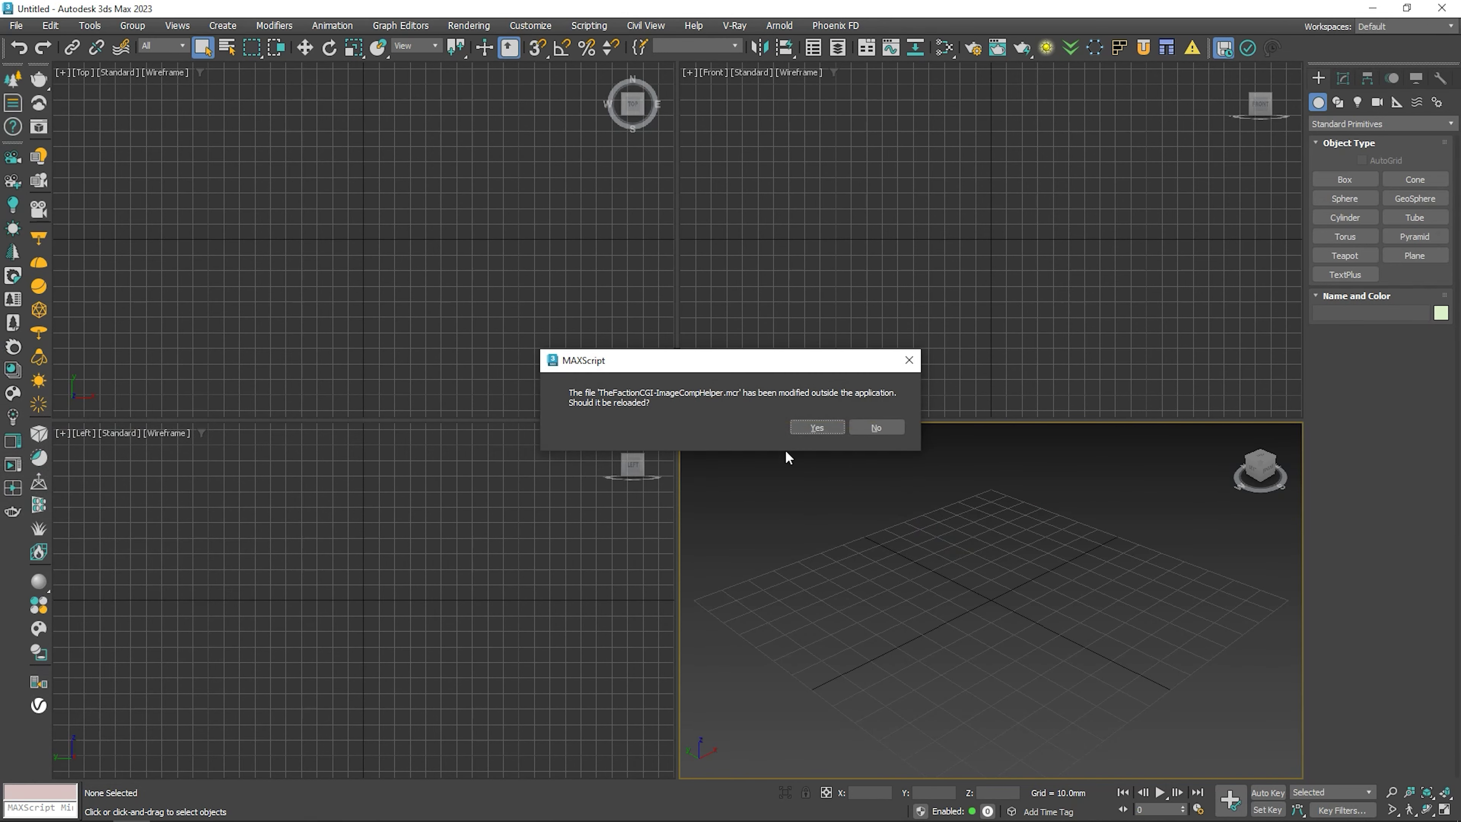
click(811, 428)
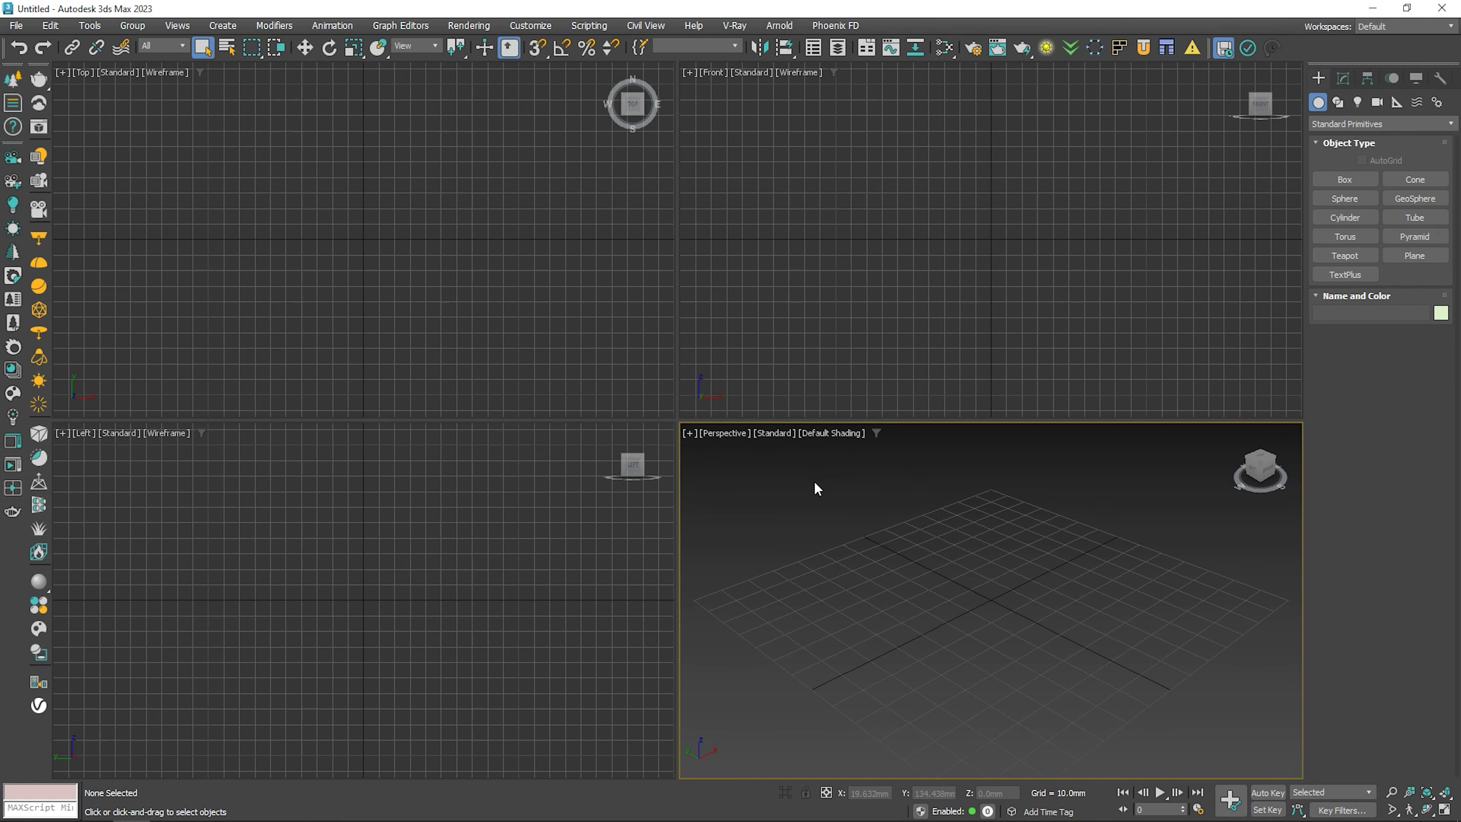
Add the TheFactionCGI Image Comp Helper action to the main toolbar via Customize User Interface.
click(530, 27)
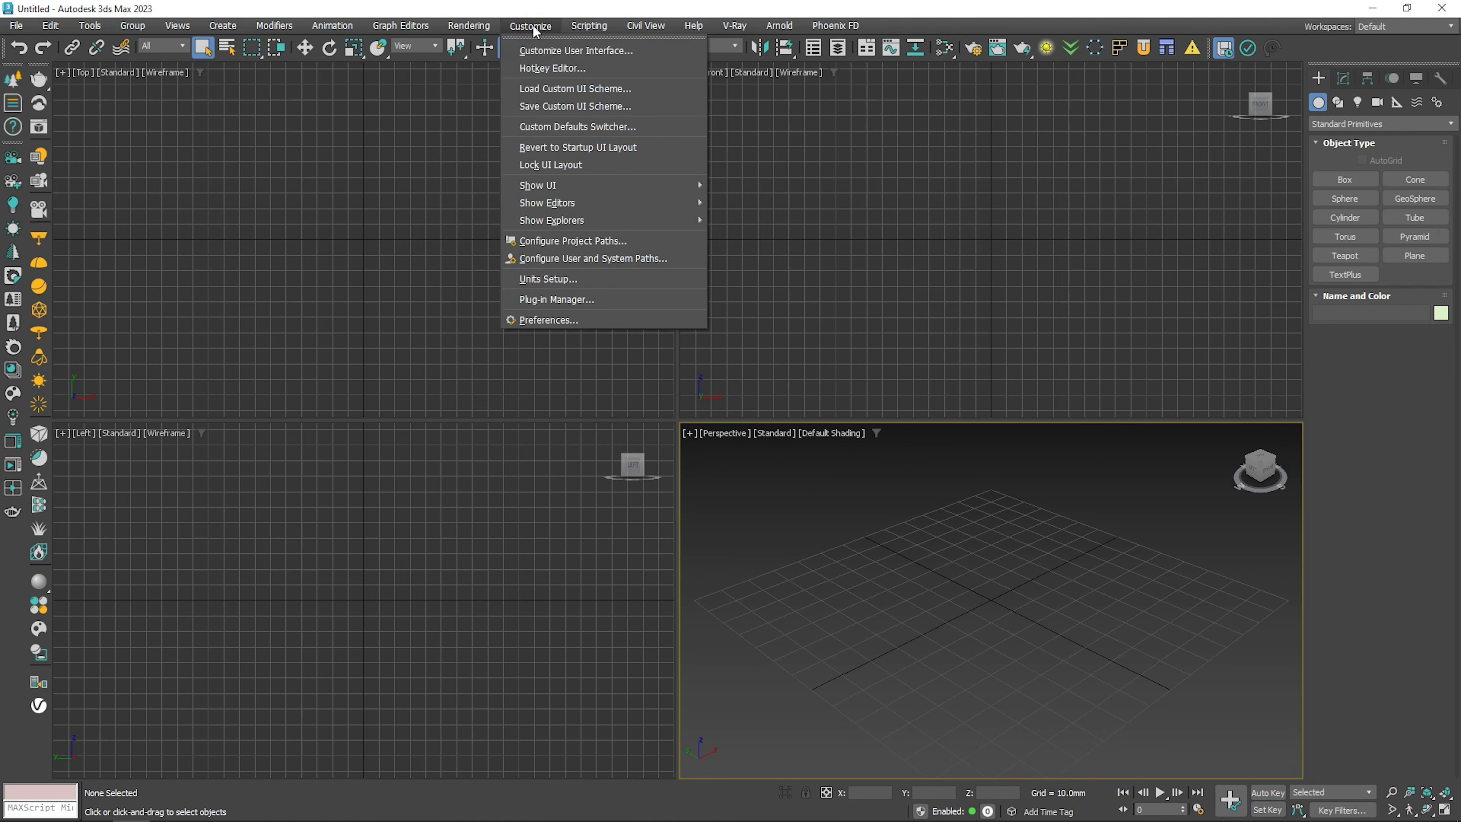
click(609, 54)
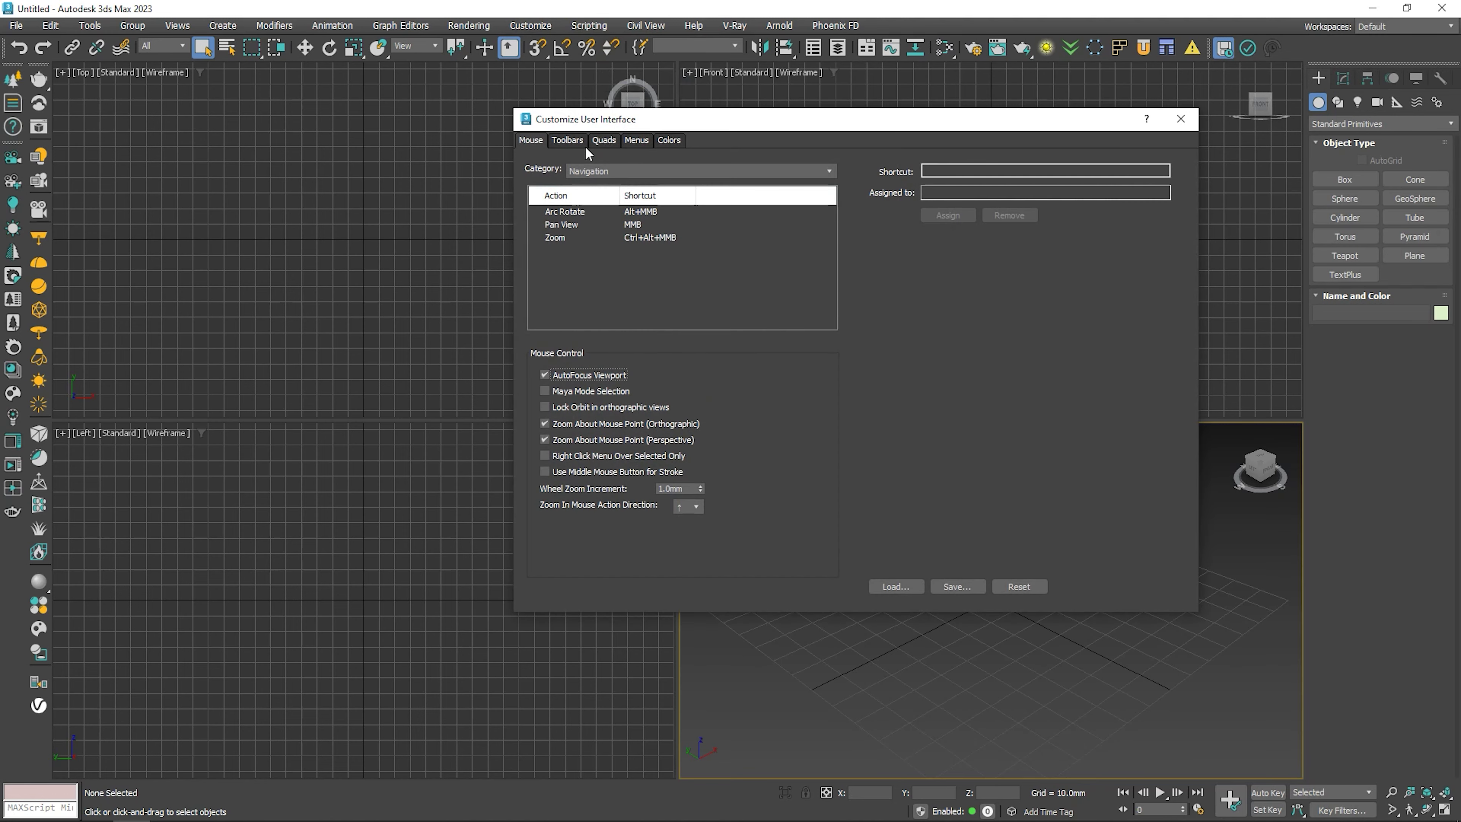
click(579, 142)
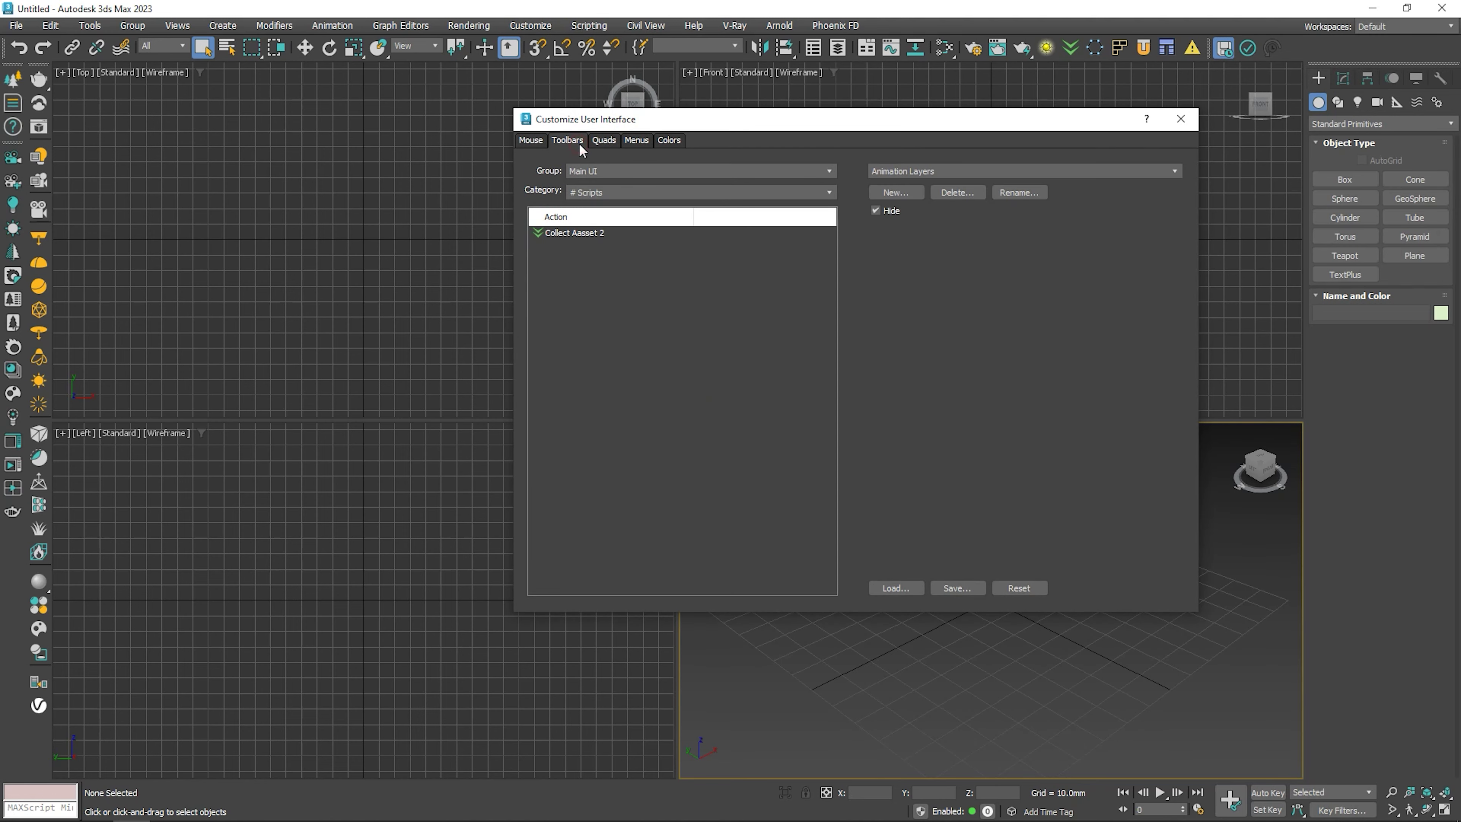
click(648, 192)
drag(830, 244, 805, 486)
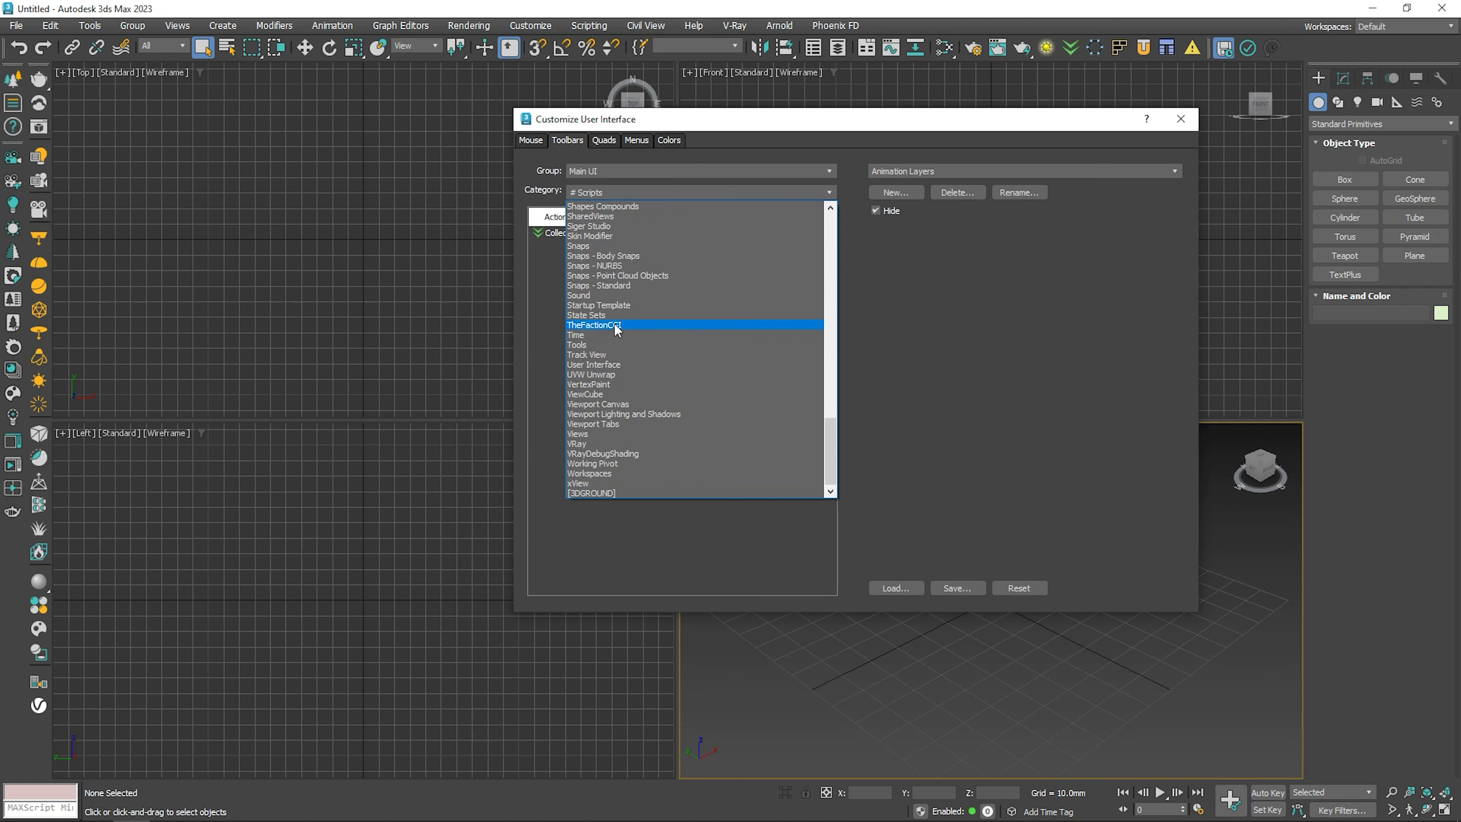
click(639, 326)
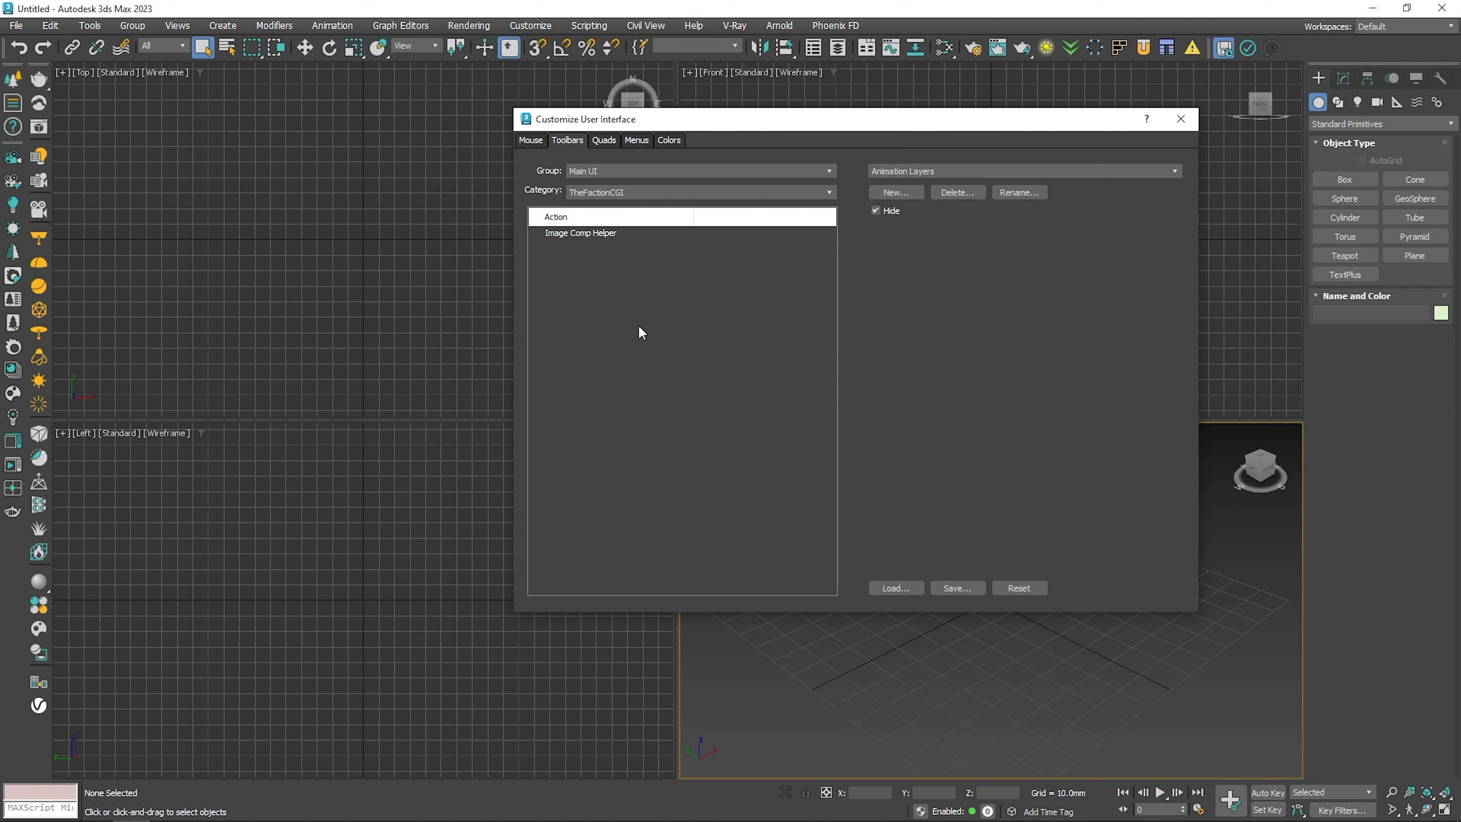
drag(556, 233, 1203, 45)
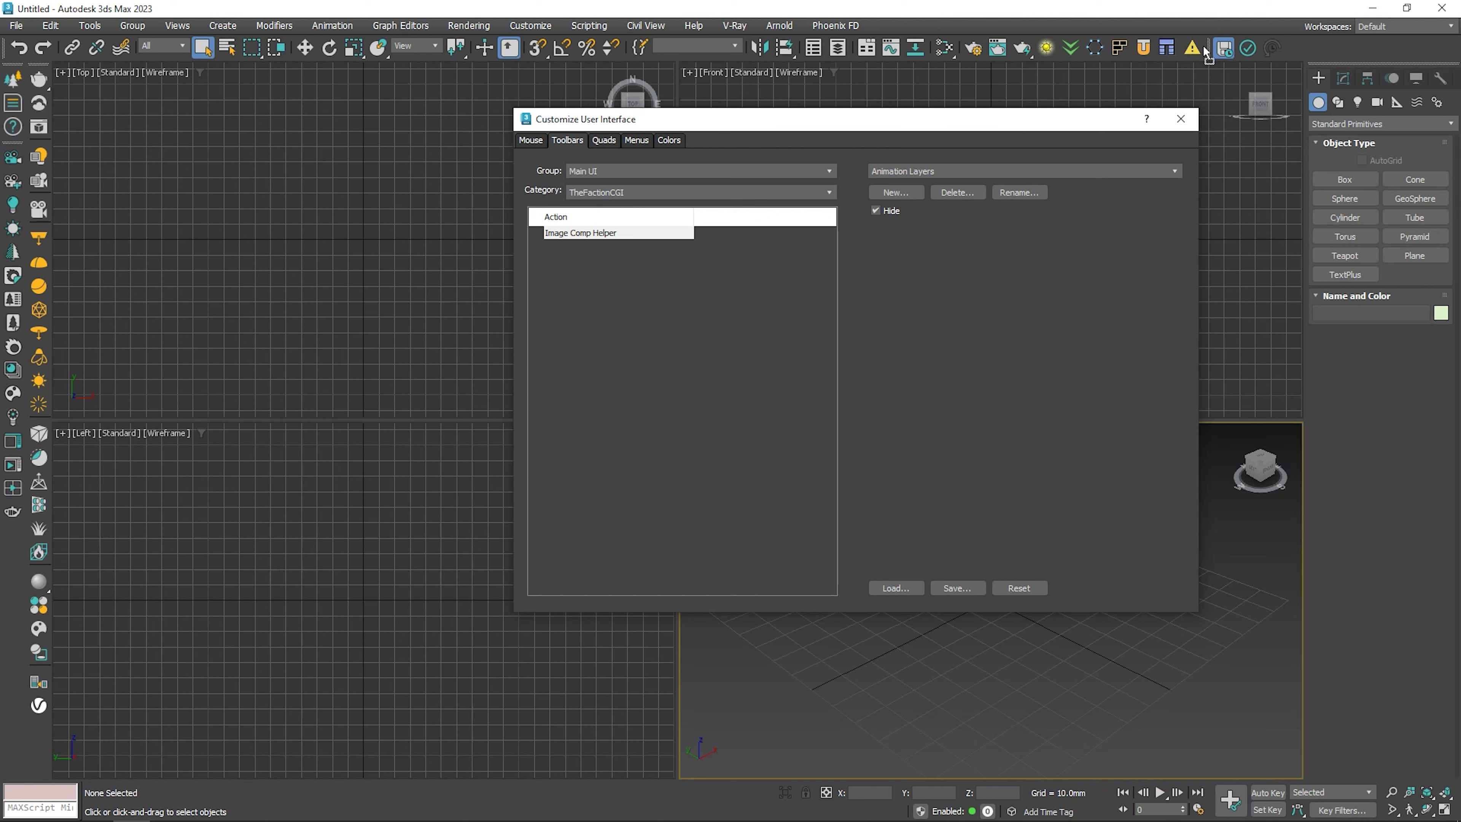
drag(1203, 47, 1203, 46)
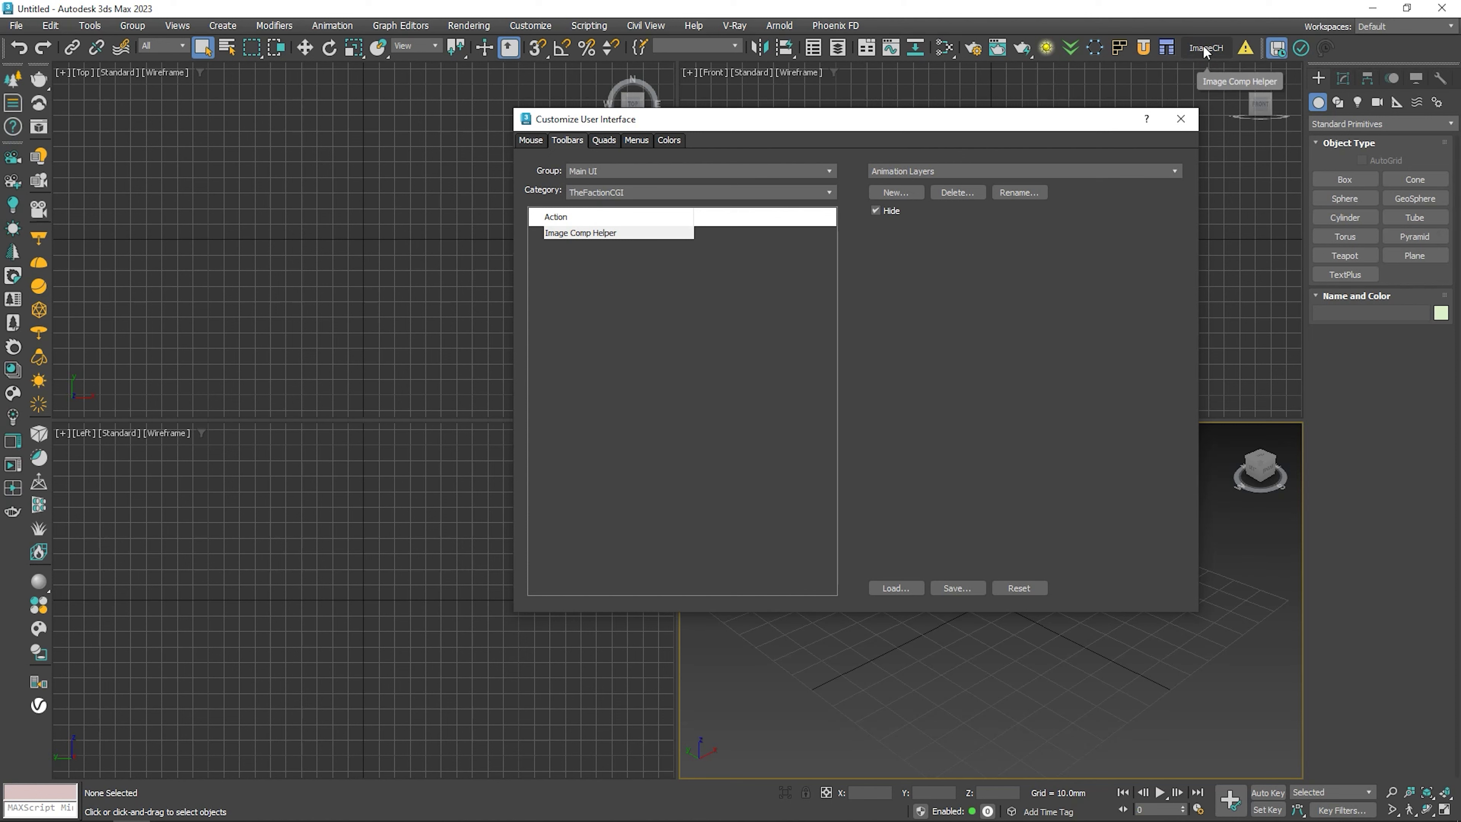
click(1174, 123)
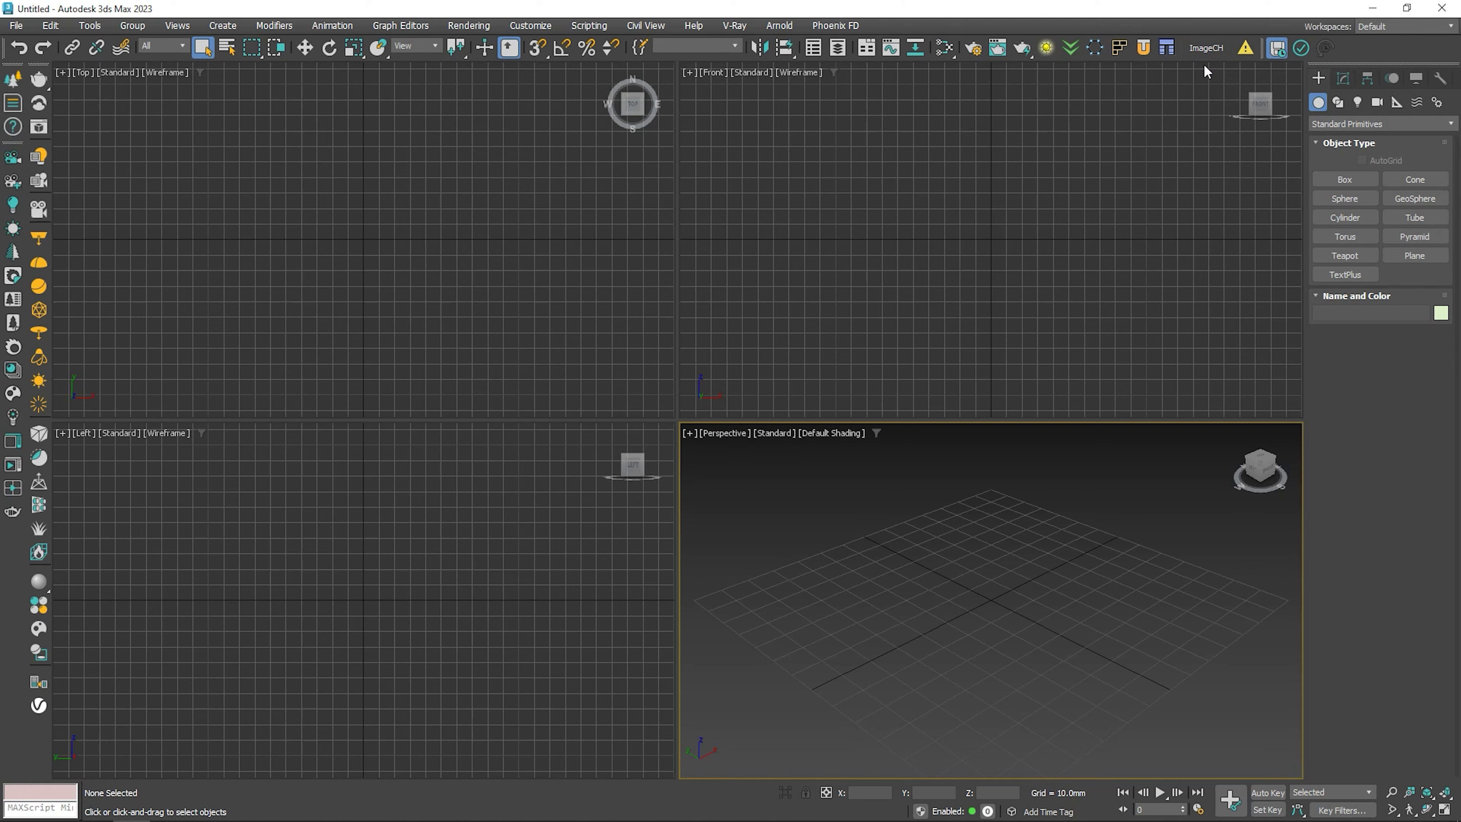
click(1206, 47)
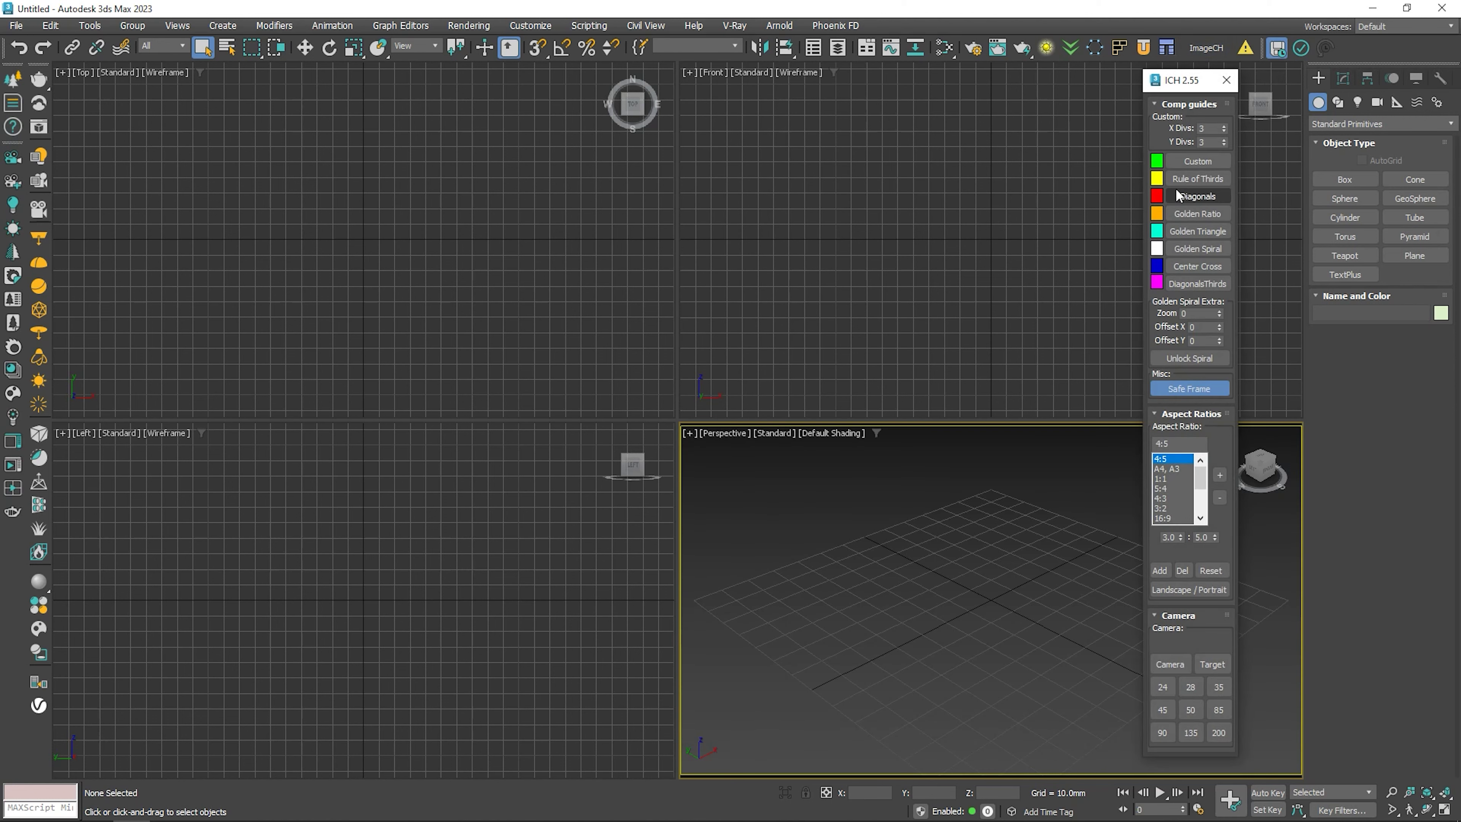
click(1196, 178)
click(1200, 163)
click(1226, 79)
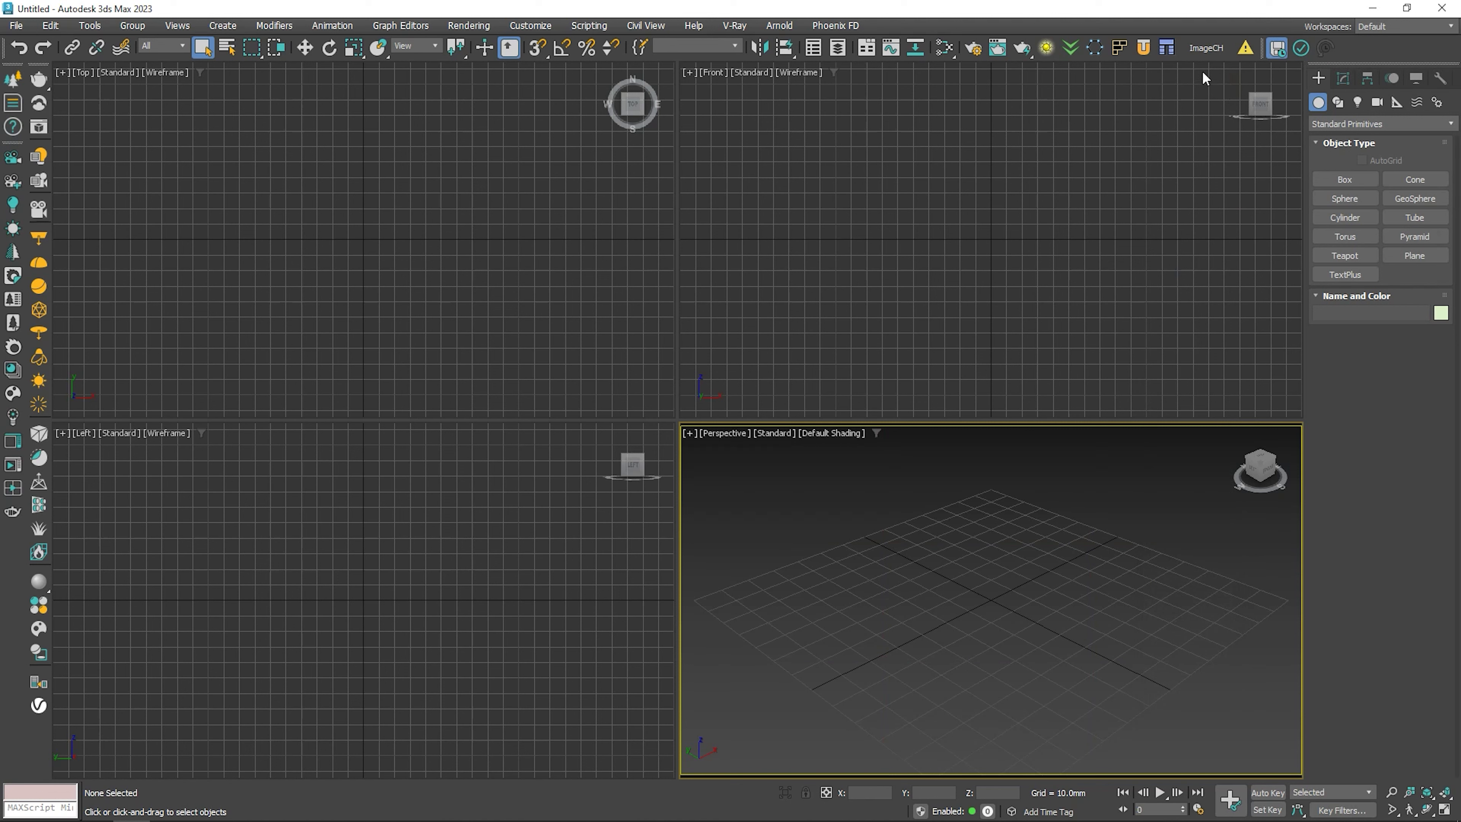
right_click(1204, 56)
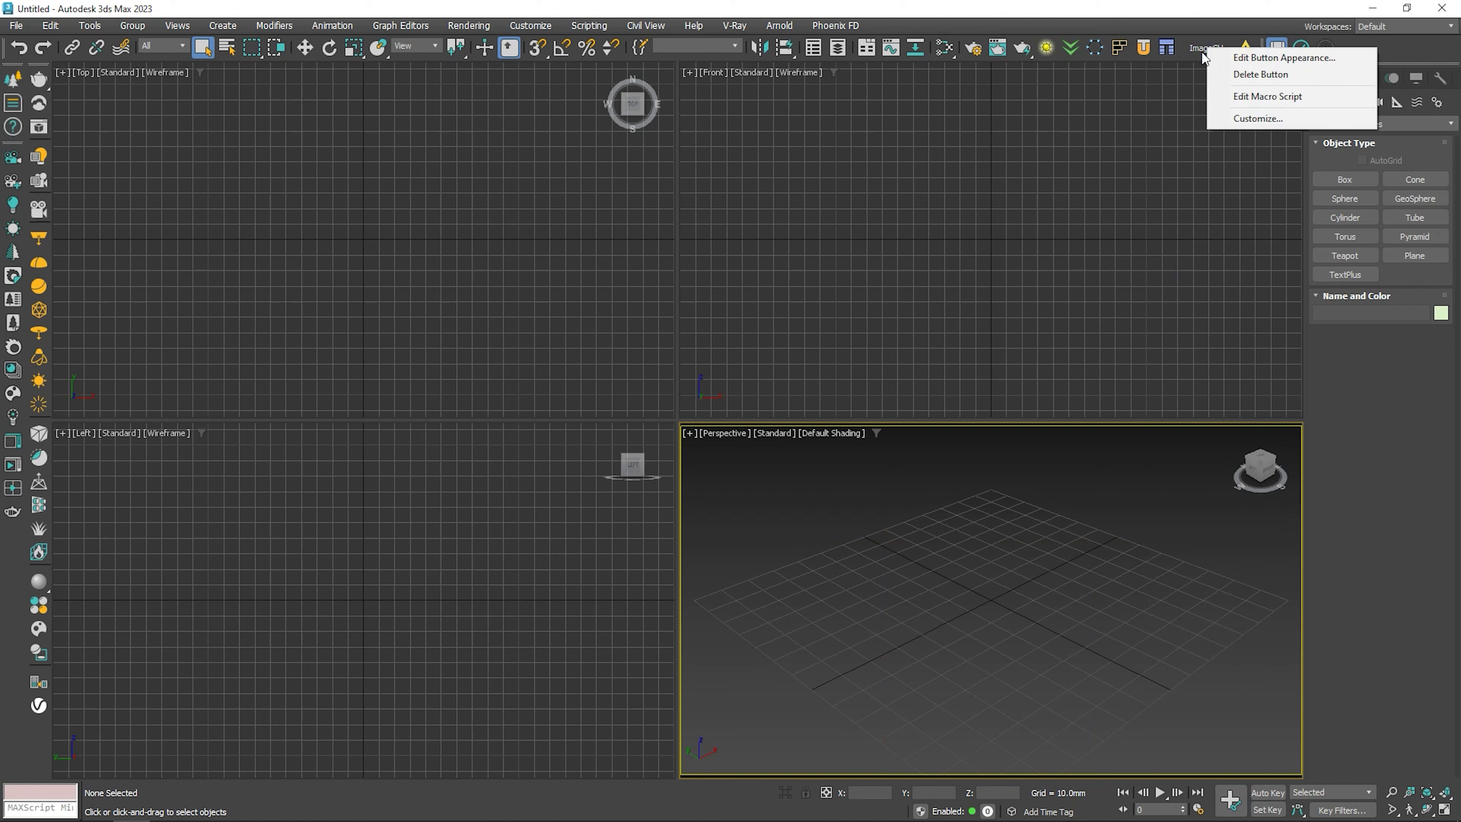
Switch the ImageCH button's appearance to Image Button and browse the icon groups.
click(1222, 59)
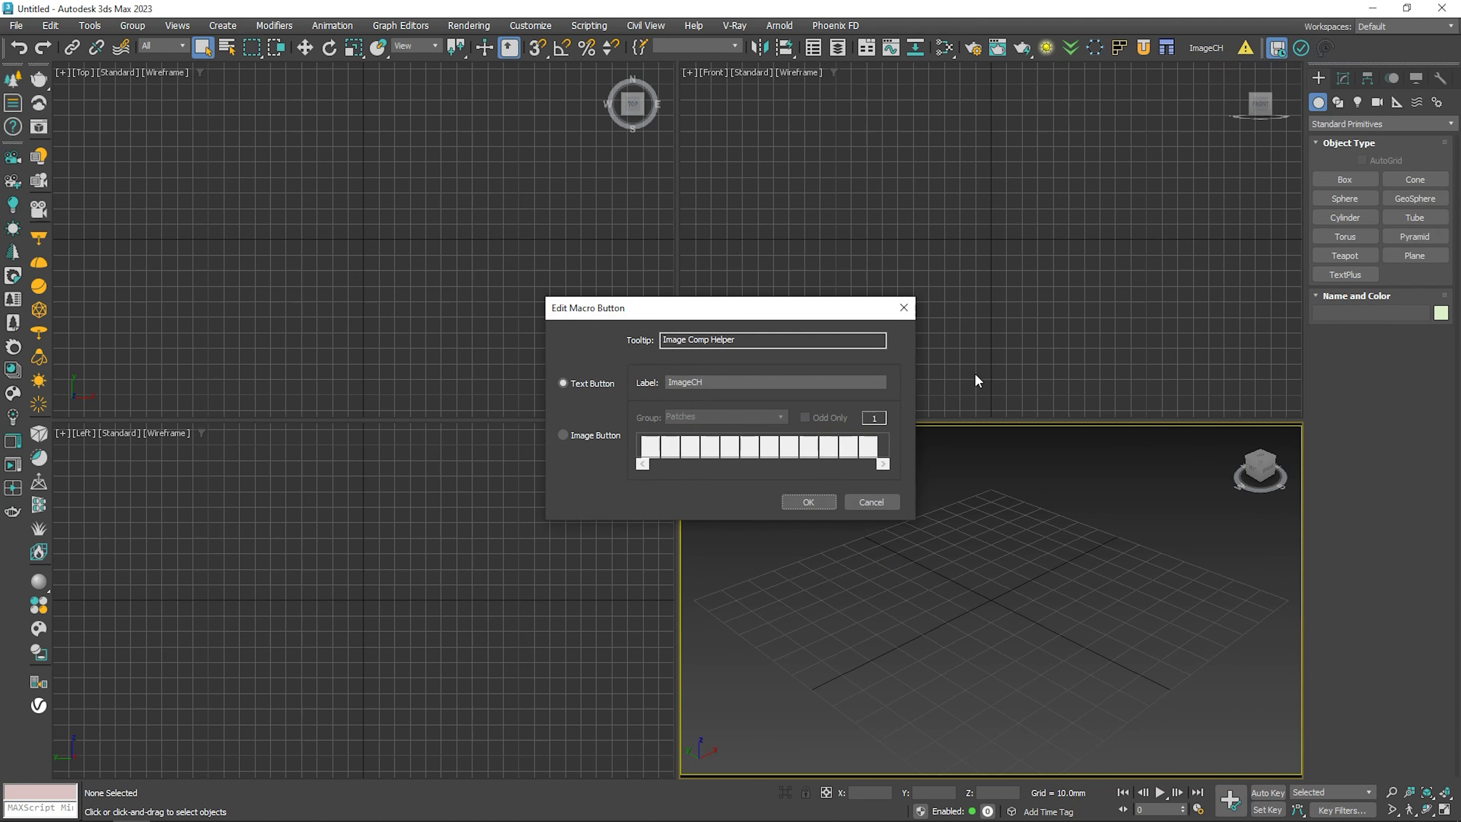
click(578, 436)
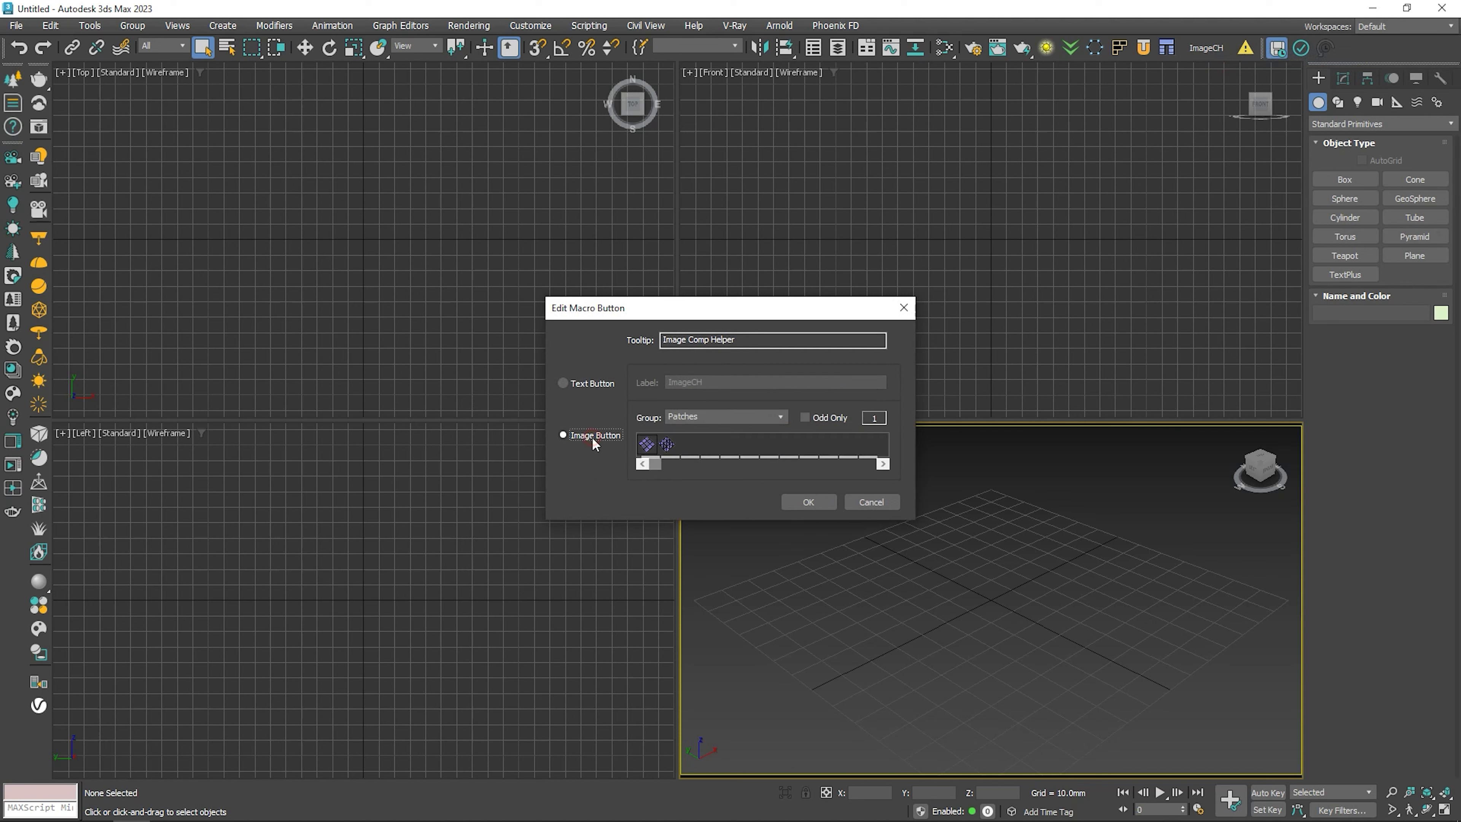
click(781, 417)
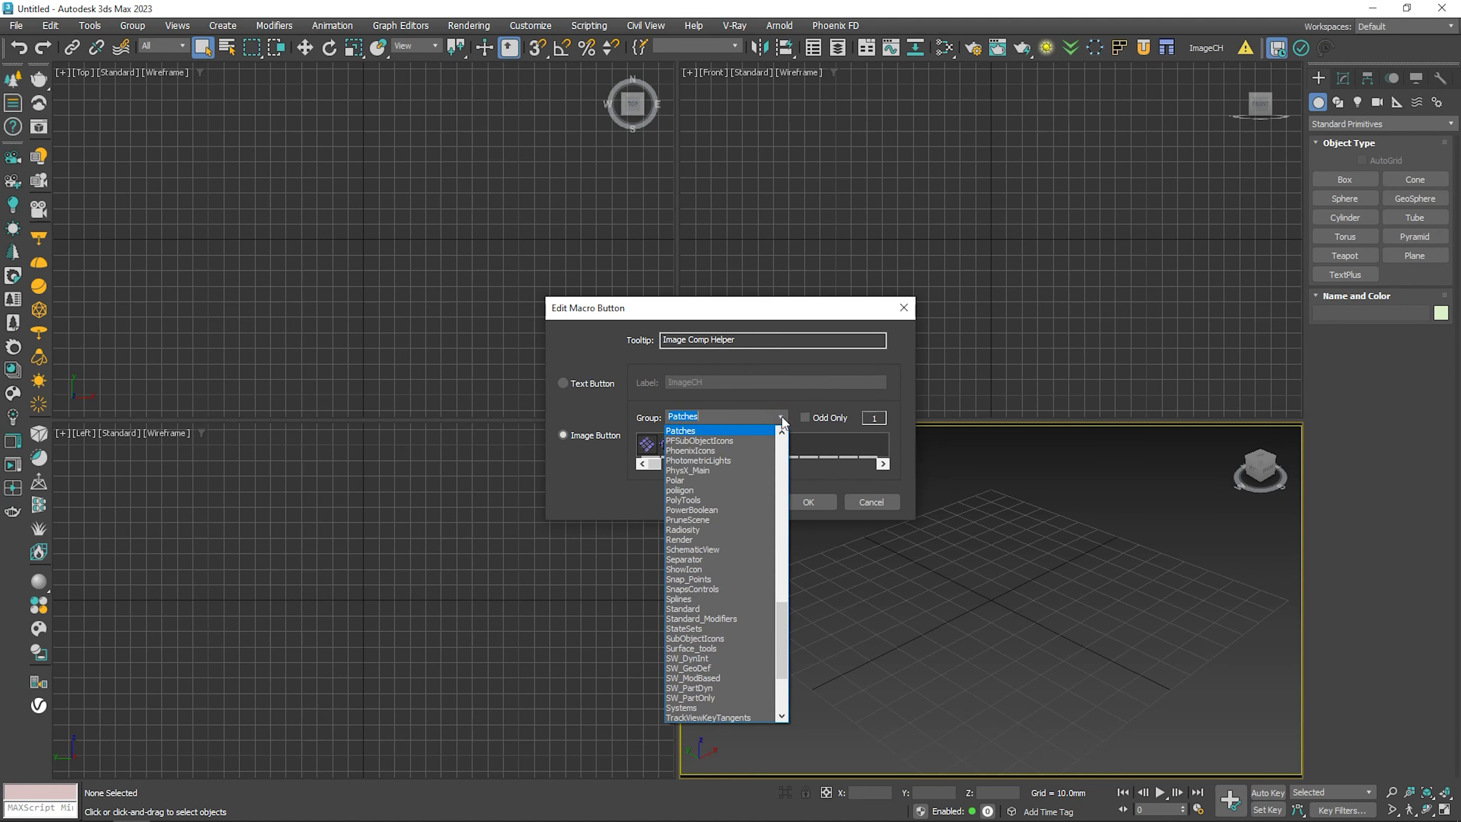
scroll(773, 450, up, 2)
scroll(773, 450, up, 3)
scroll(773, 450, up, 2)
scroll(773, 450, up, 1)
scroll(774, 450, up, 3)
scroll(726, 447, up, 3)
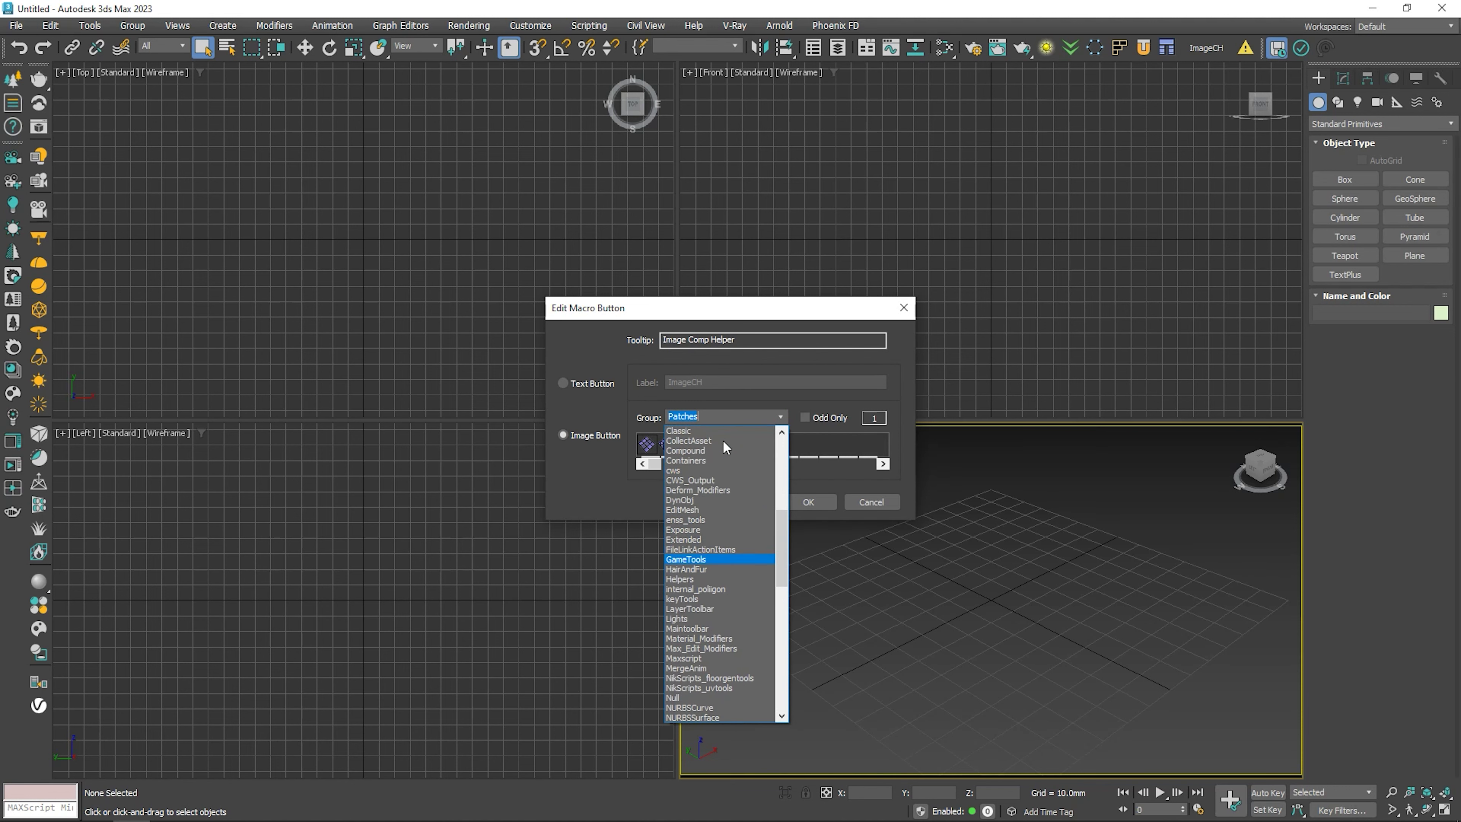
Give the button an Exposure-group icon and test that it opens ICH 2.55.
click(702, 494)
scroll(744, 413, down, 2)
scroll(744, 413, down, 2)
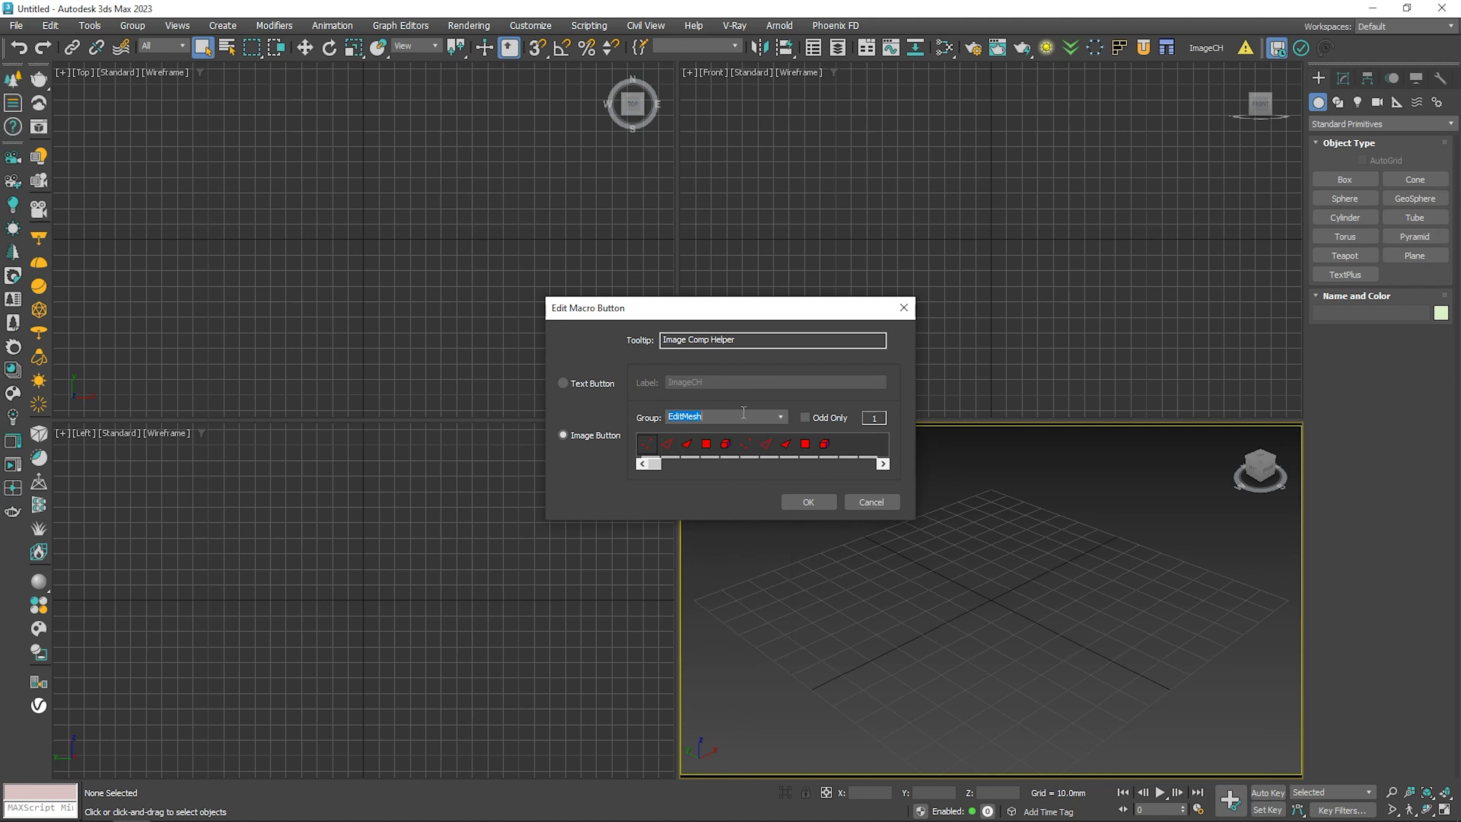
scroll(743, 412, down, 1)
scroll(744, 413, down, 1)
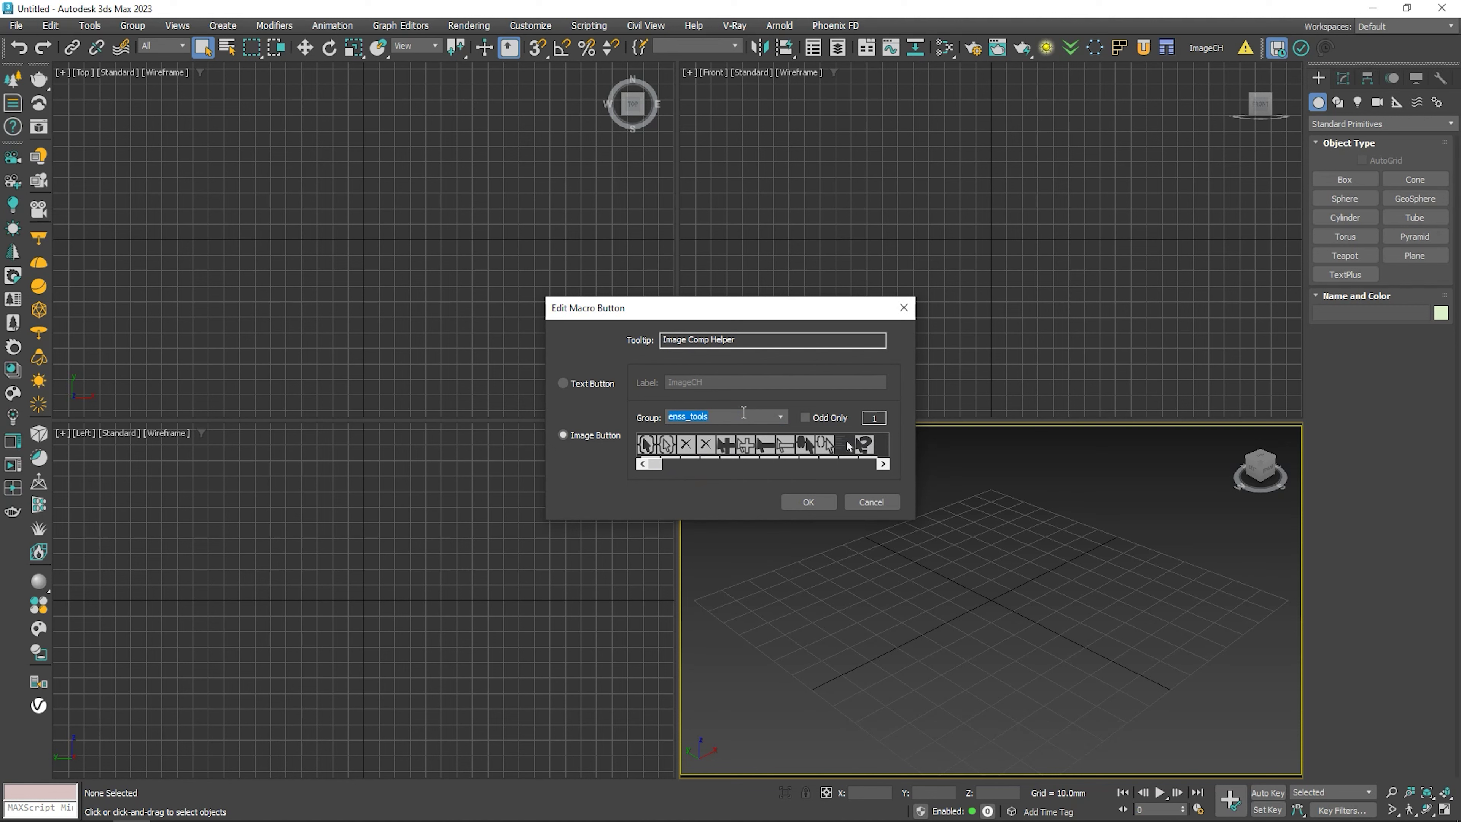
scroll(744, 413, down, 1)
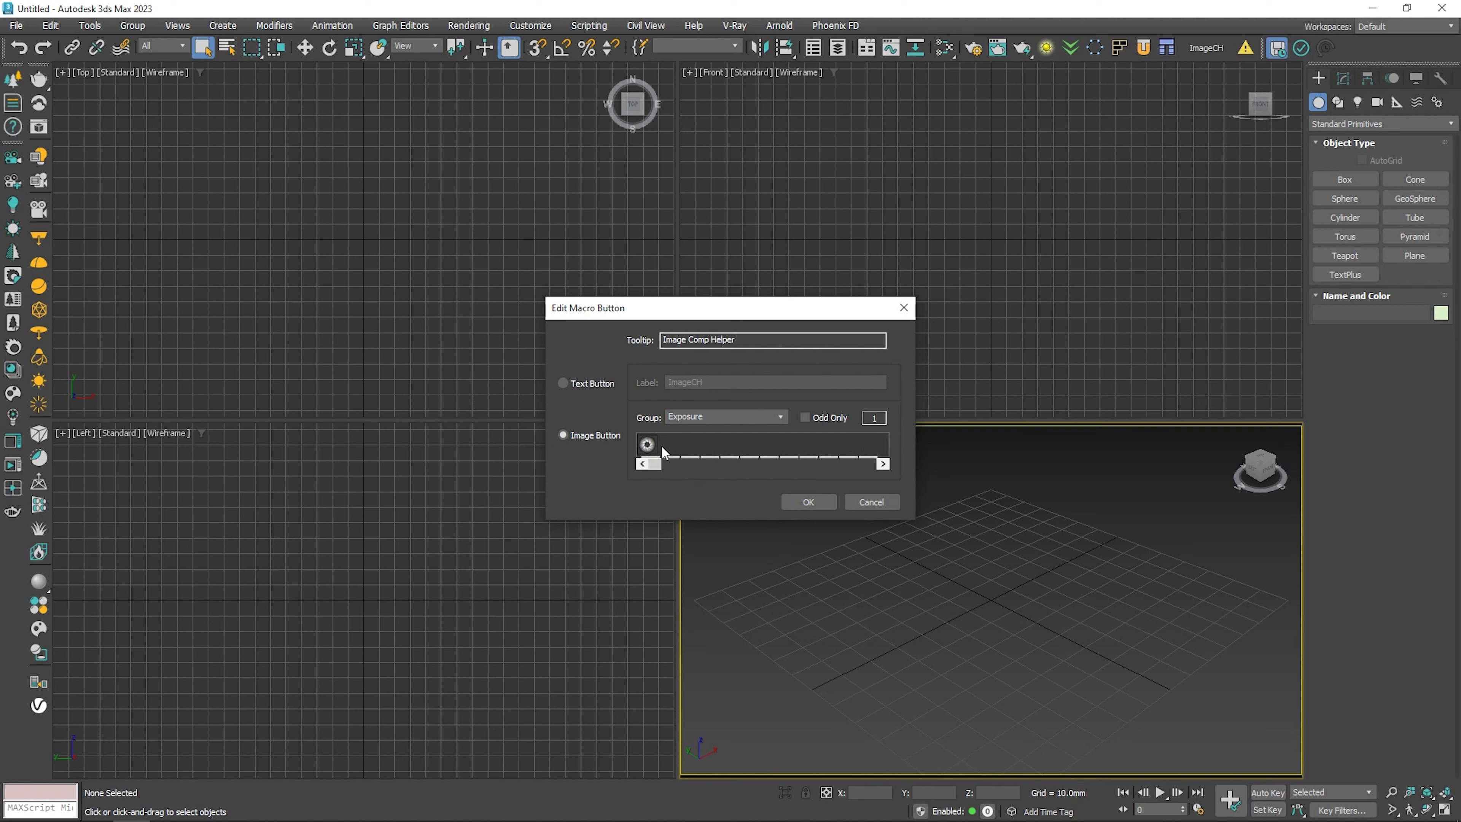
click(806, 503)
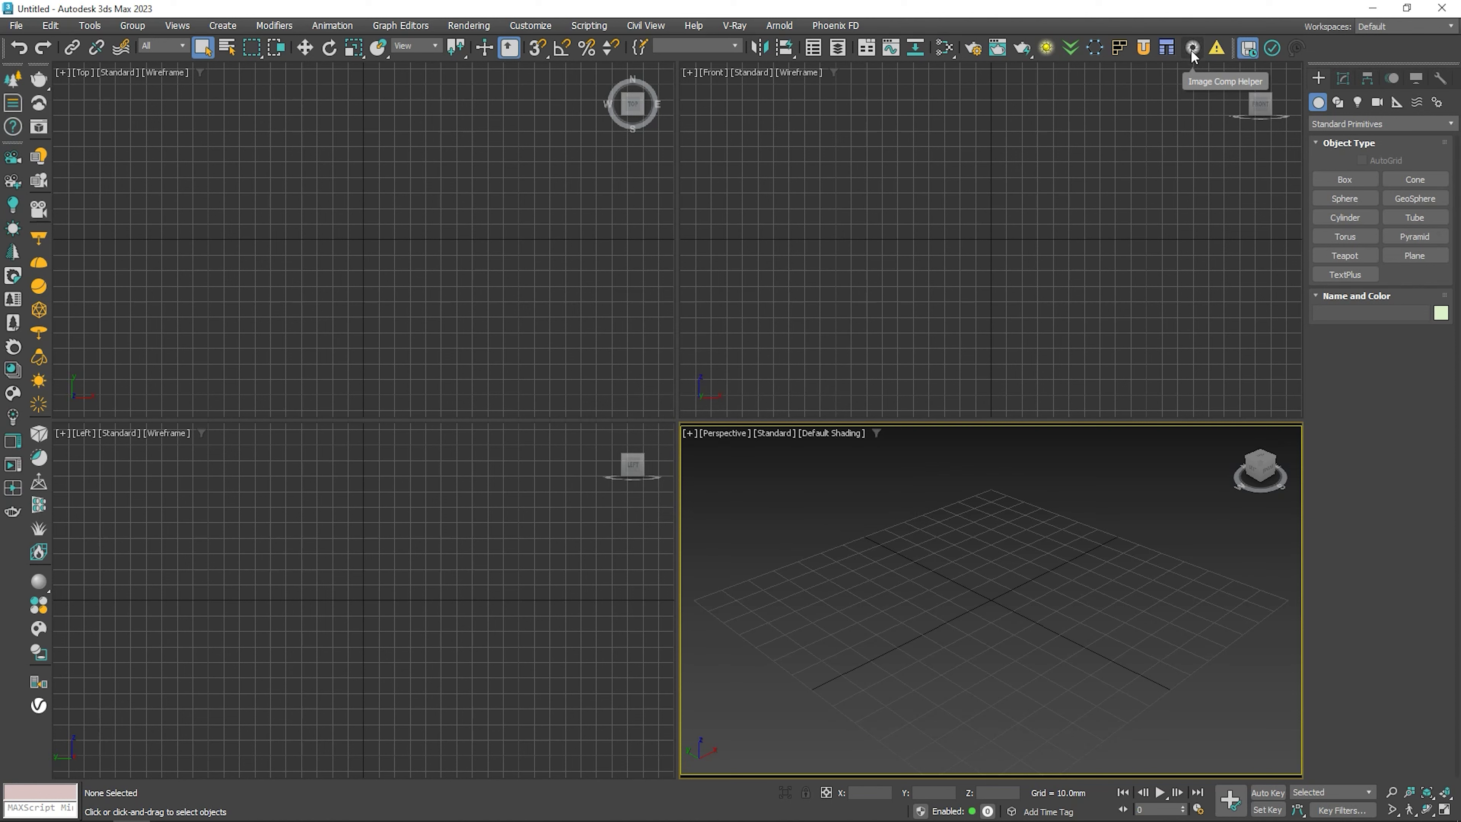
click(1191, 57)
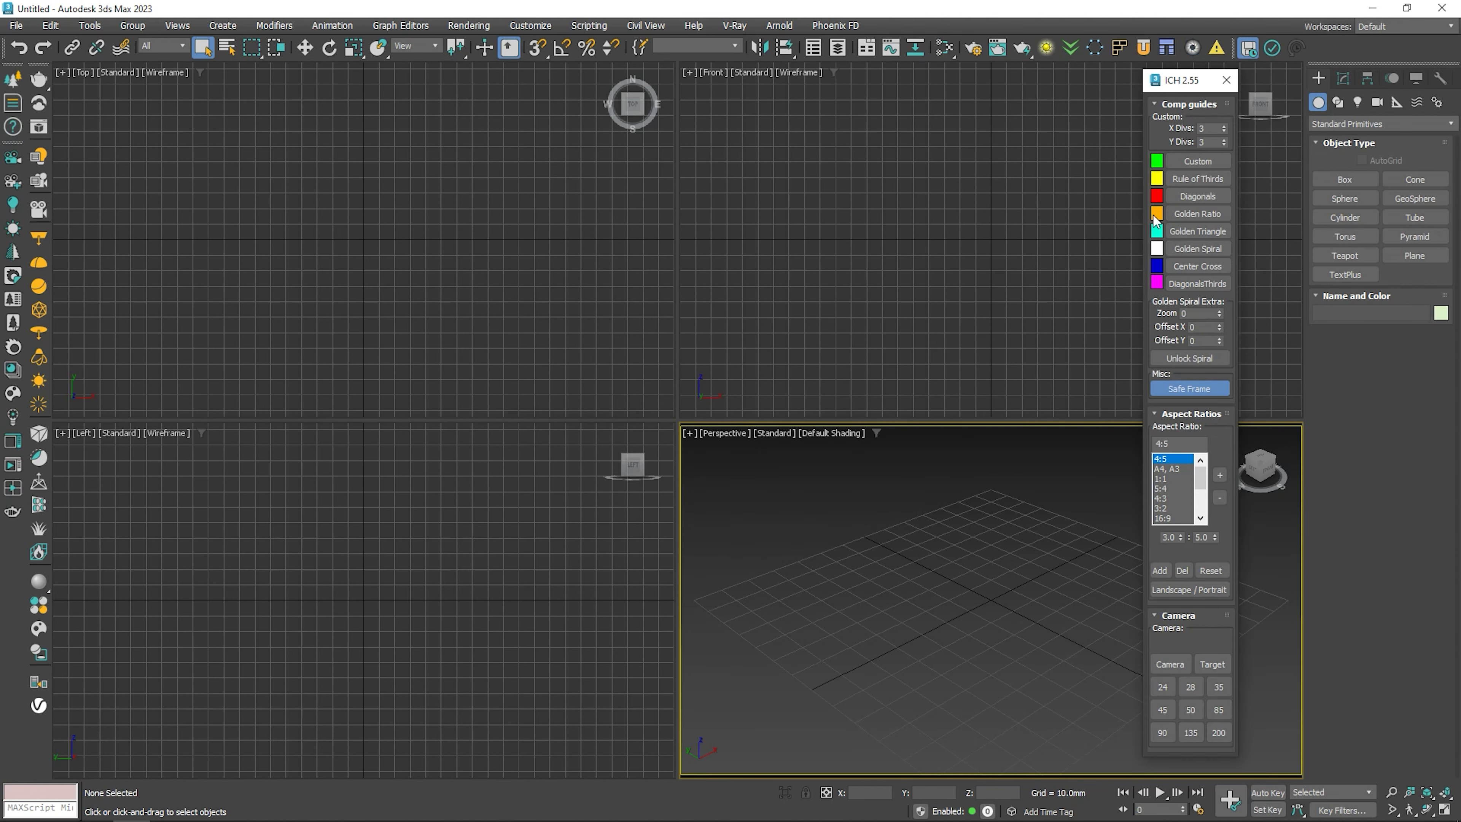